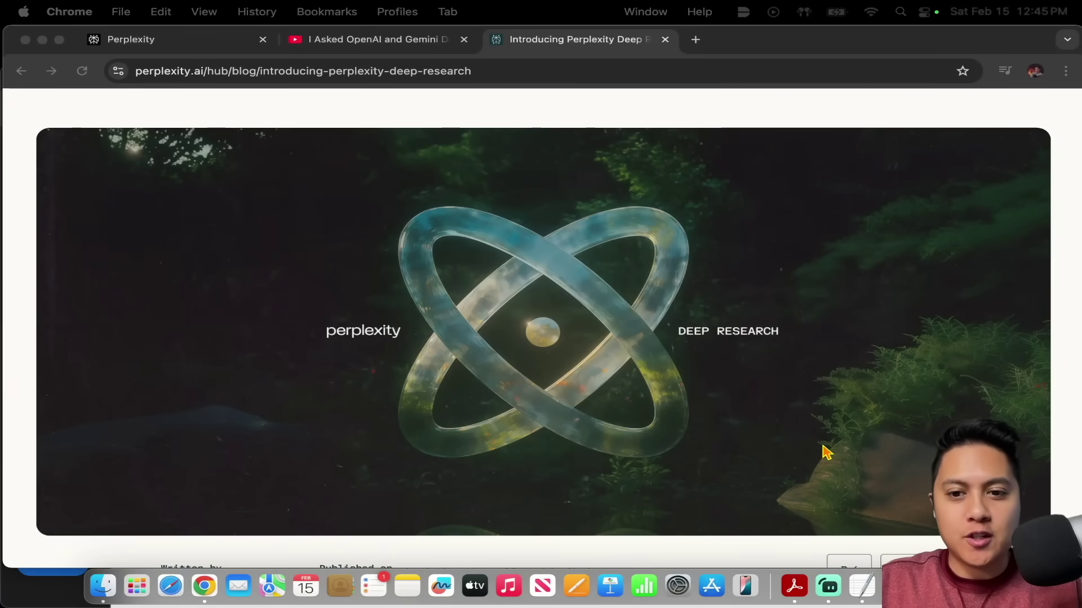
# Read the Deep Research announcement post and highlight the sentence on expert-level tasks and benchmarks.
pyautogui.scroll(-2, 492, 341)
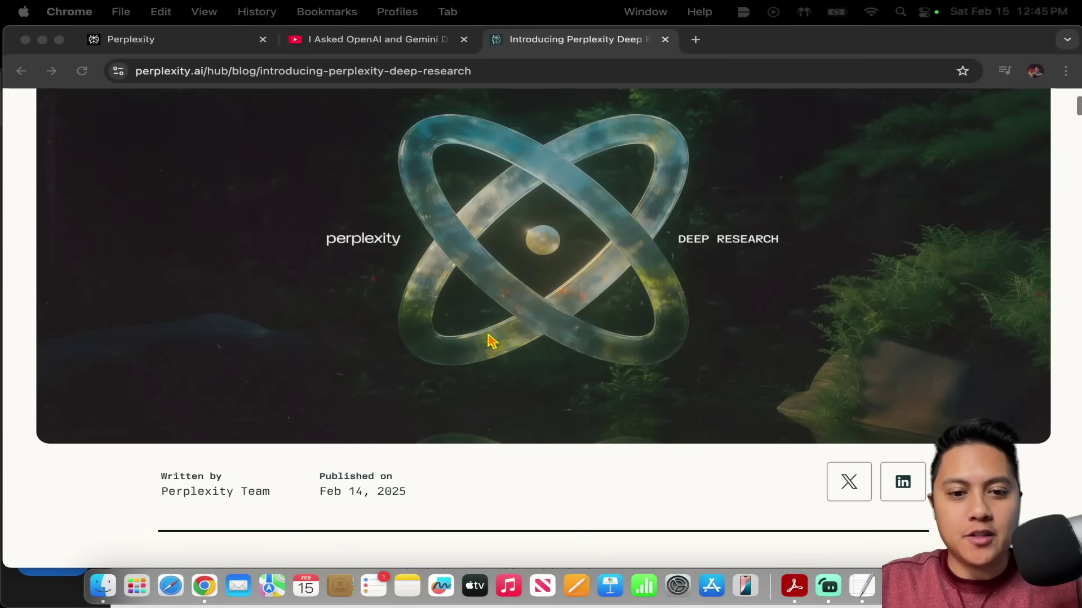
pyautogui.scroll(3, 492, 341)
pyautogui.scroll(-6, 492, 341)
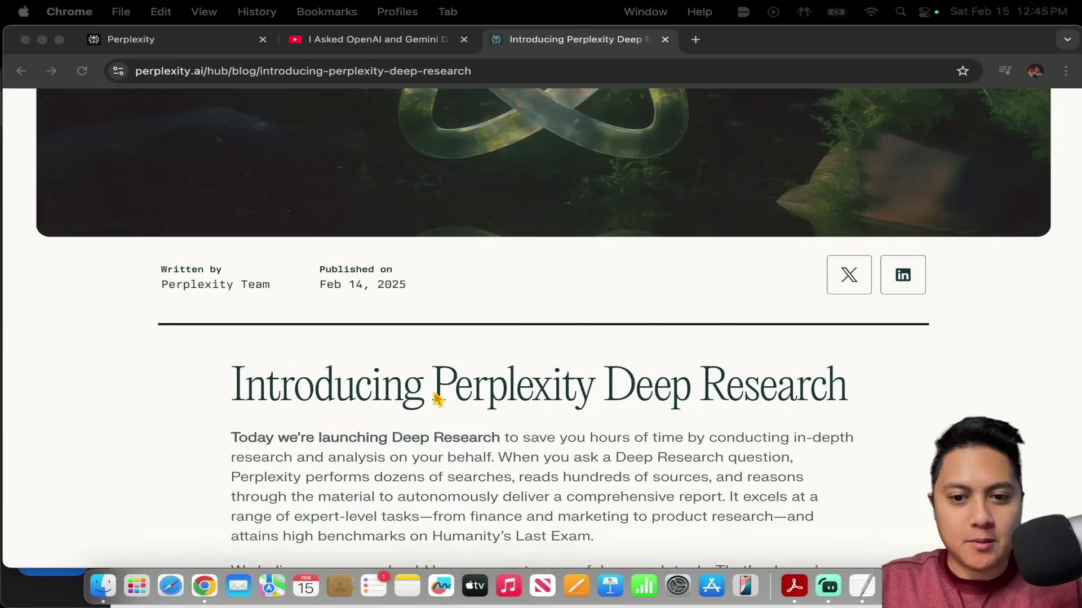
pyautogui.scroll(-2, 435, 398)
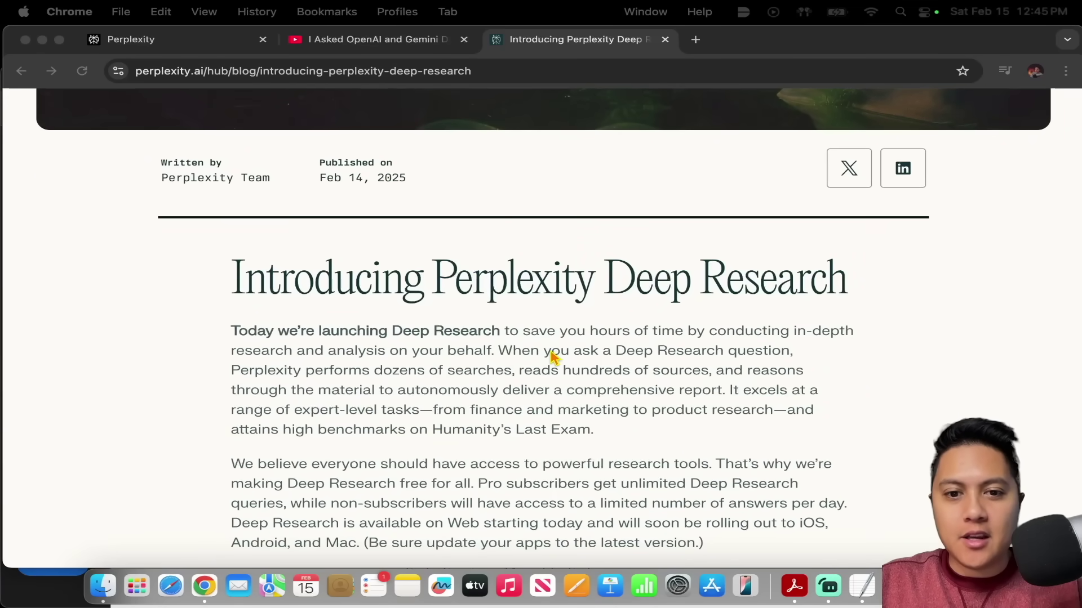
pyautogui.scroll(-2, 552, 356)
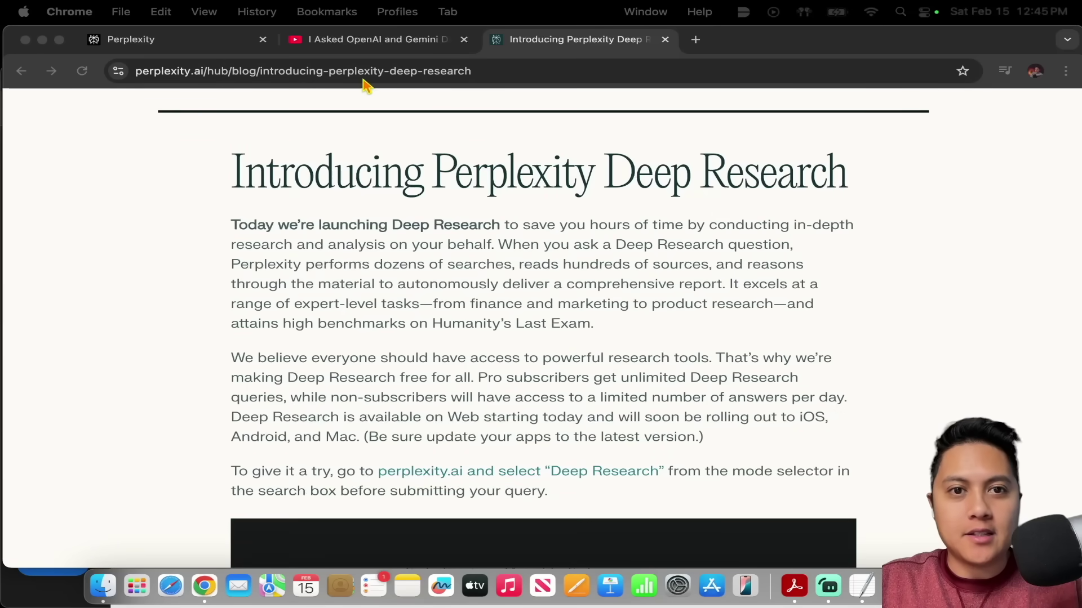
pyautogui.scroll(-1, 449, 319)
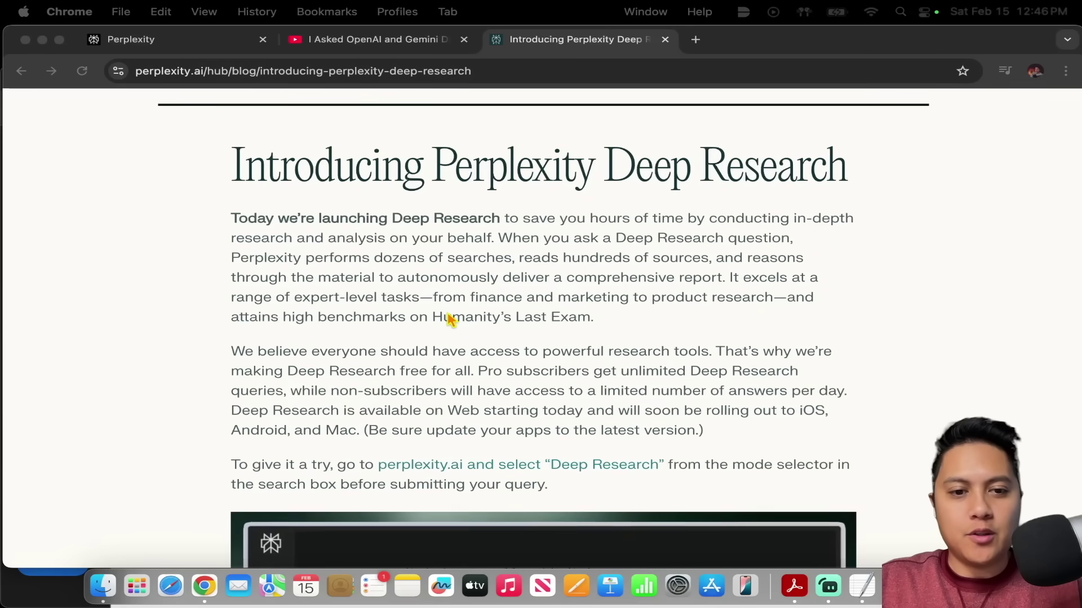
pyautogui.scroll(-2, 449, 319)
pyautogui.scroll(-3, 449, 319)
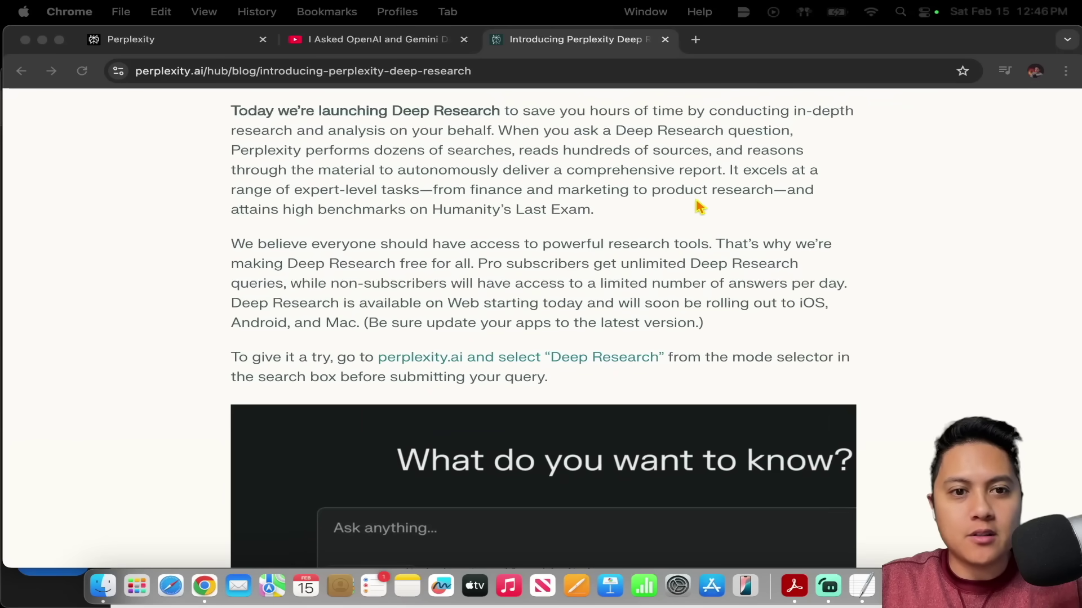
pyautogui.click(732, 173)
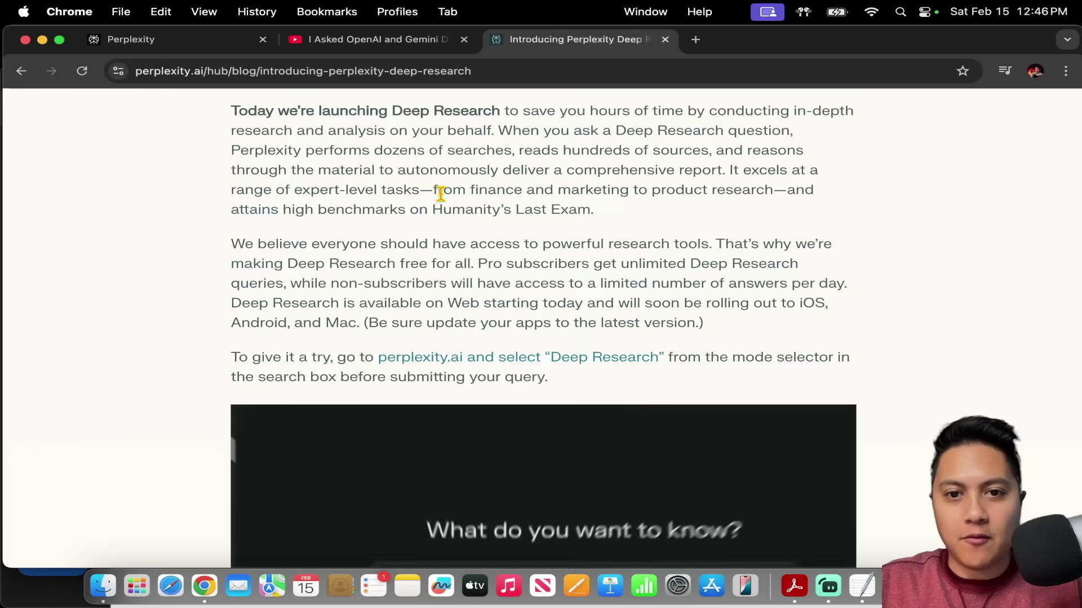
pyautogui.moveTo(441, 193); pyautogui.dragTo(466, 233)
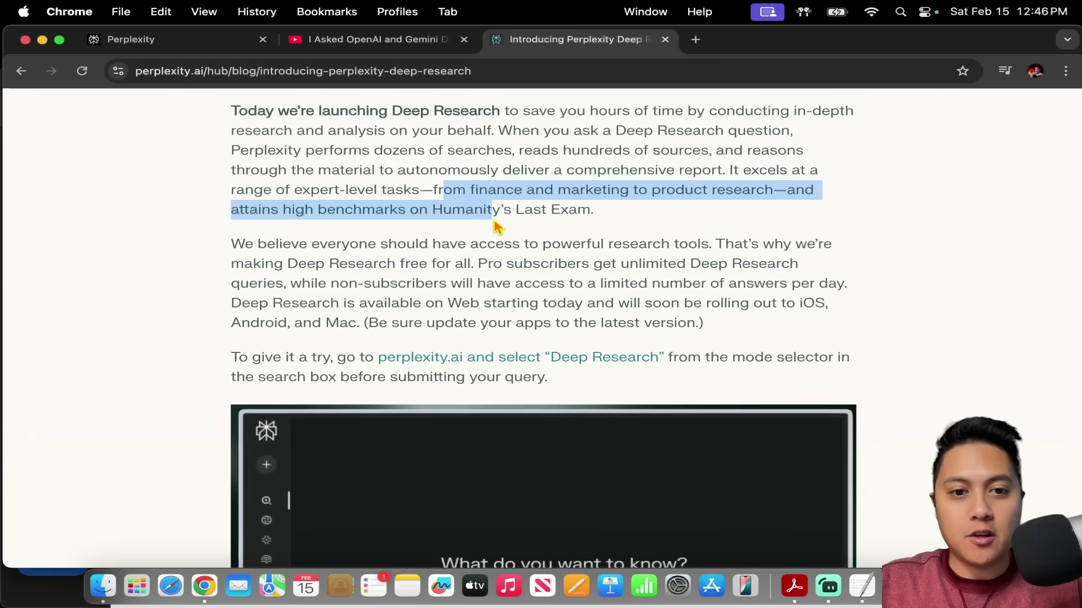
pyautogui.moveTo(553, 230); pyautogui.dragTo(581, 246)
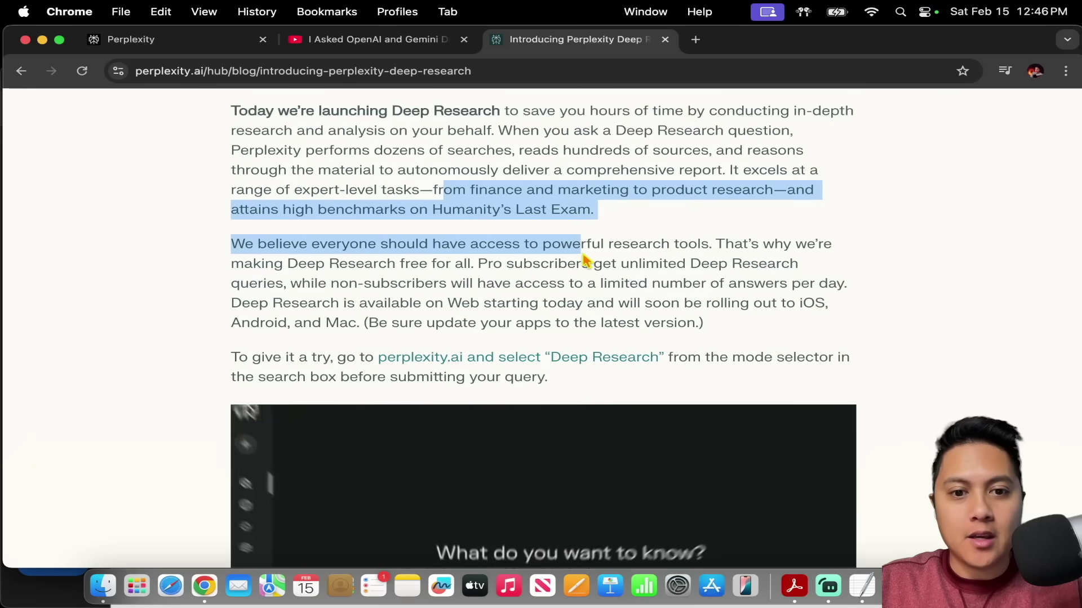
pyautogui.scroll(-5, 615, 355)
pyautogui.scroll(-1, 615, 355)
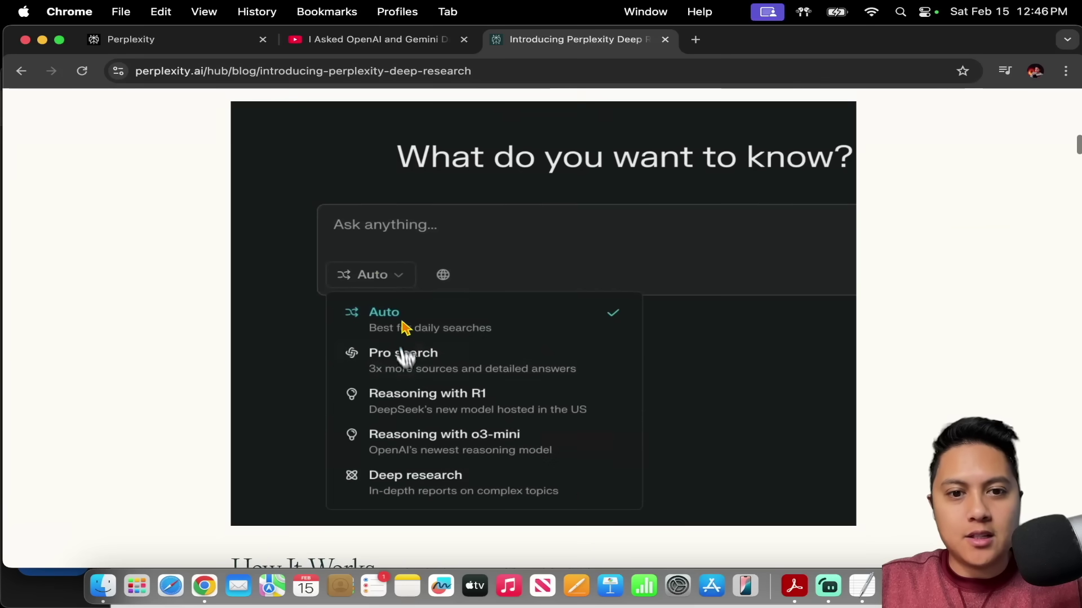
# Check the search modes on the Perplexity home page, then return to the announcement post.
pyautogui.click(154, 40)
pyautogui.click(372, 337)
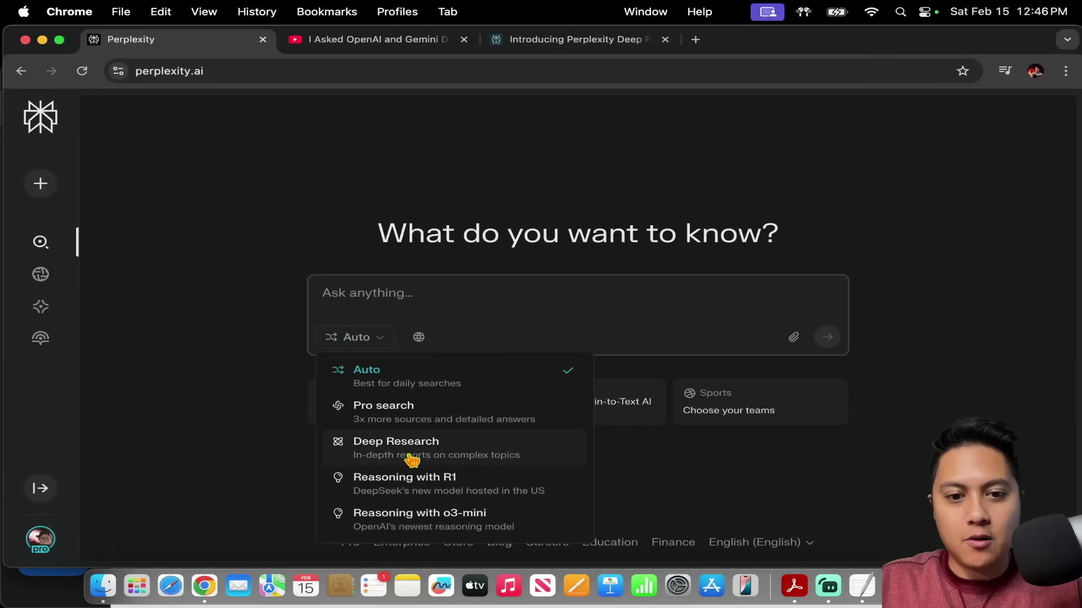
pyautogui.click(541, 44)
pyautogui.scroll(-6, 513, 377)
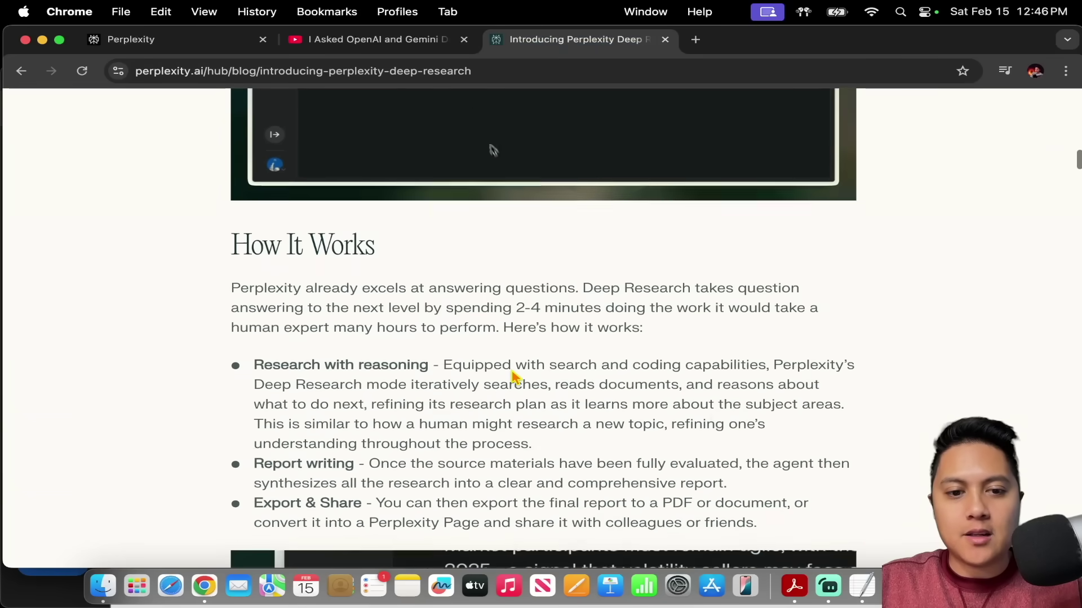
pyautogui.scroll(-1, 559, 302)
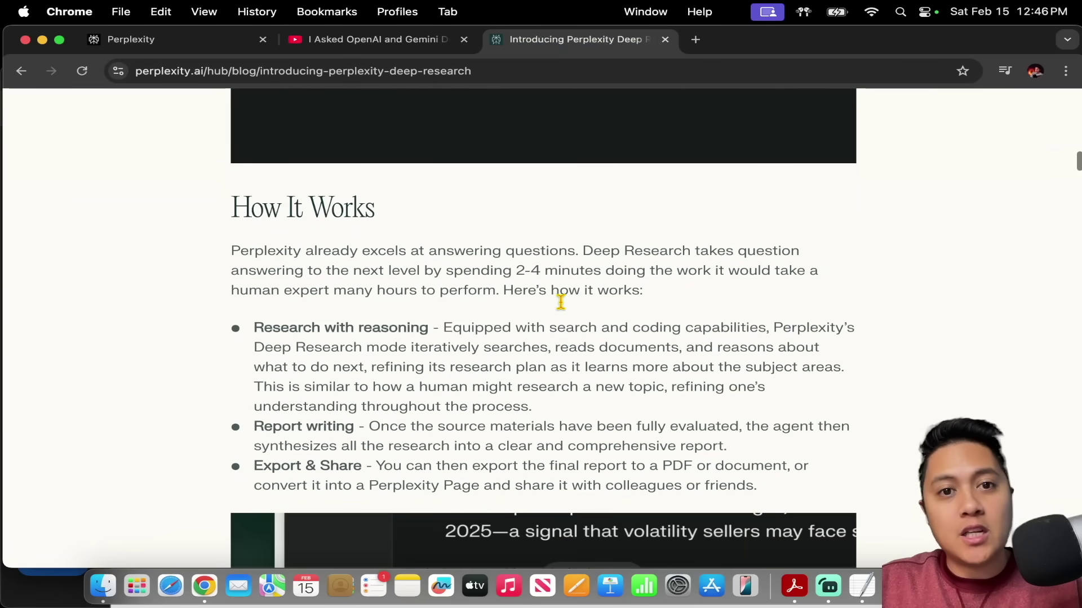
# Look at the YouTube video, the PhD thesis PDF and the saved prompt, then return to the post.
pyautogui.click(398, 40)
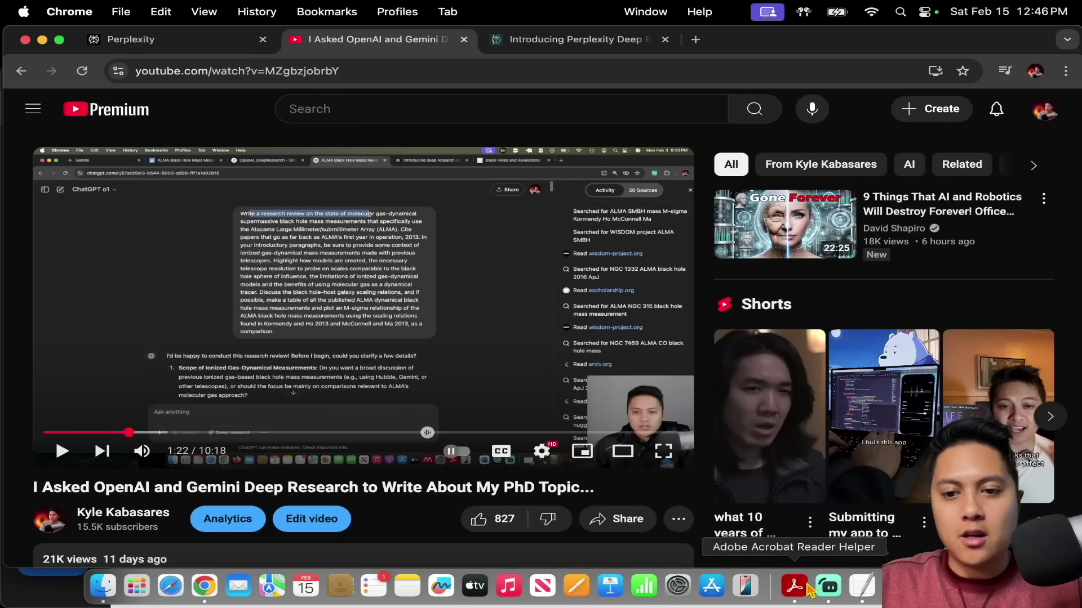
pyautogui.click(794, 587)
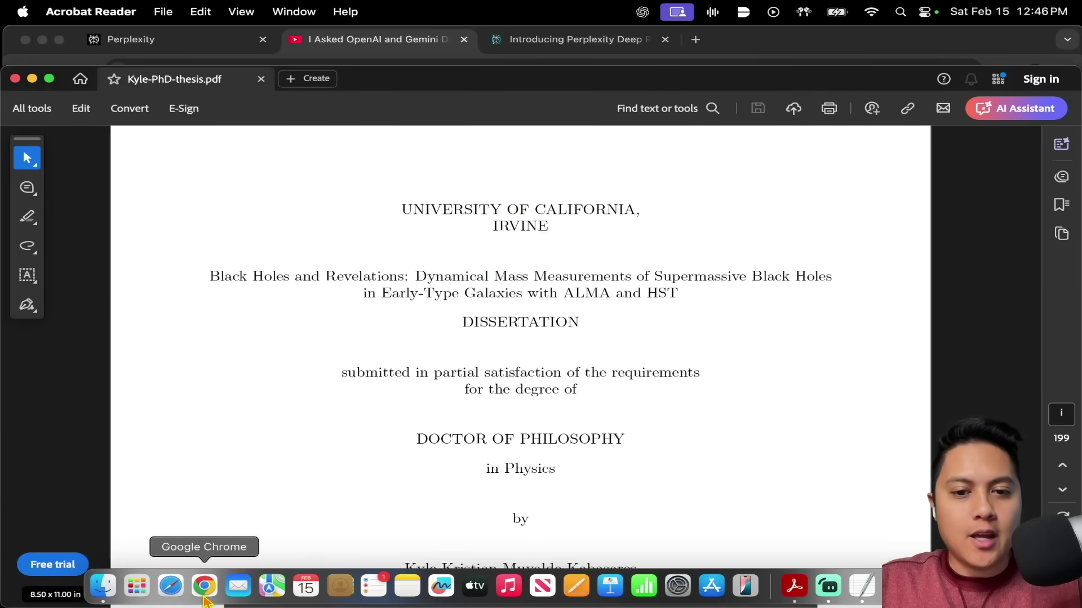
pyautogui.click(862, 601)
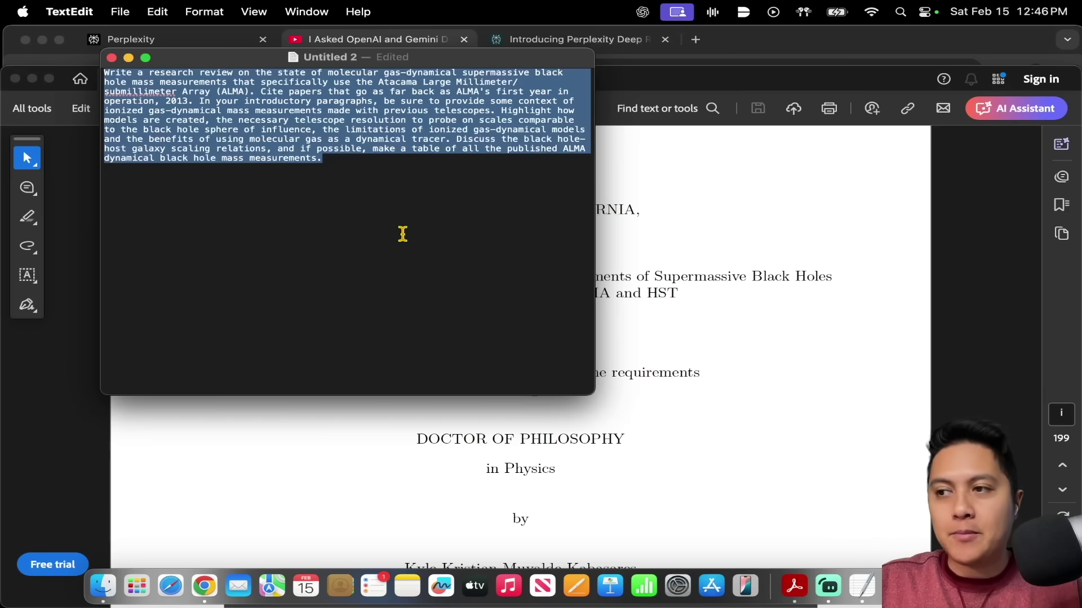
pyautogui.click(205, 586)
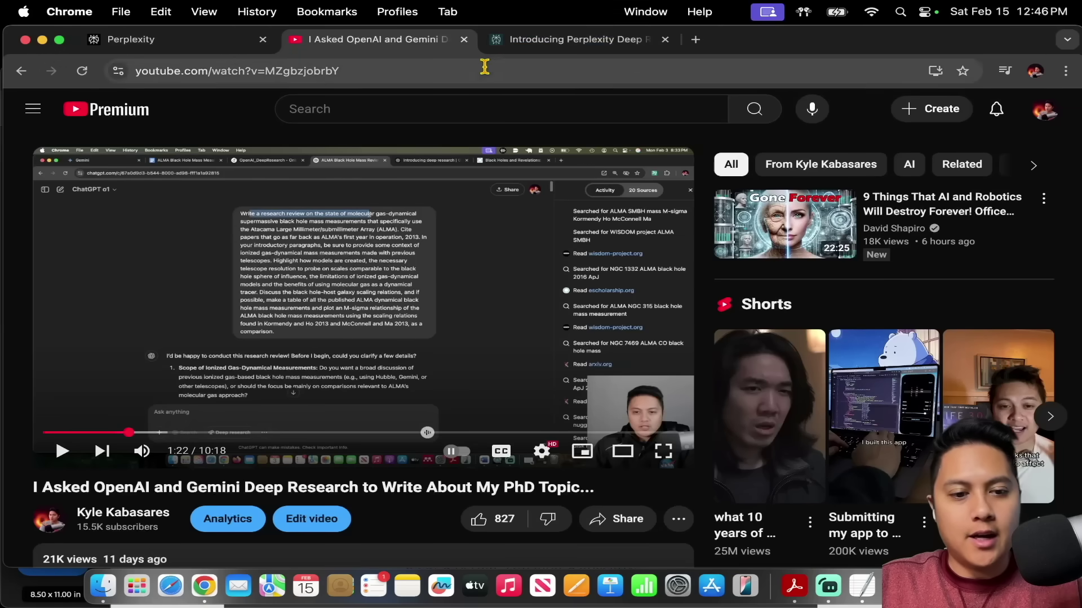
pyautogui.click(551, 41)
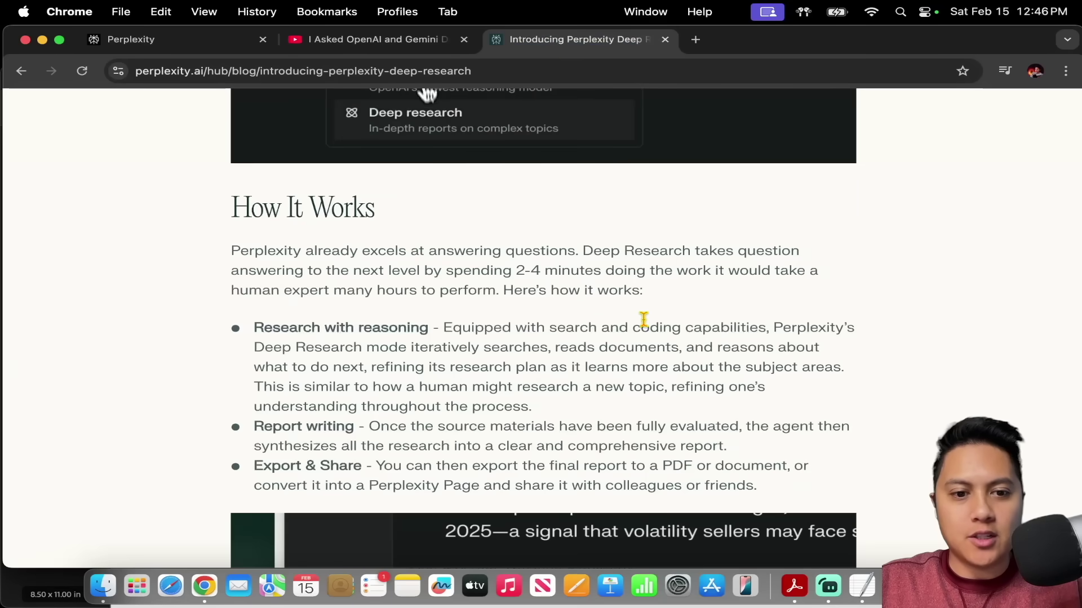
# Highlight the Export & Share description in the Deep Research post.
pyautogui.scroll(-2, 644, 319)
pyautogui.scroll(-2, 872, 304)
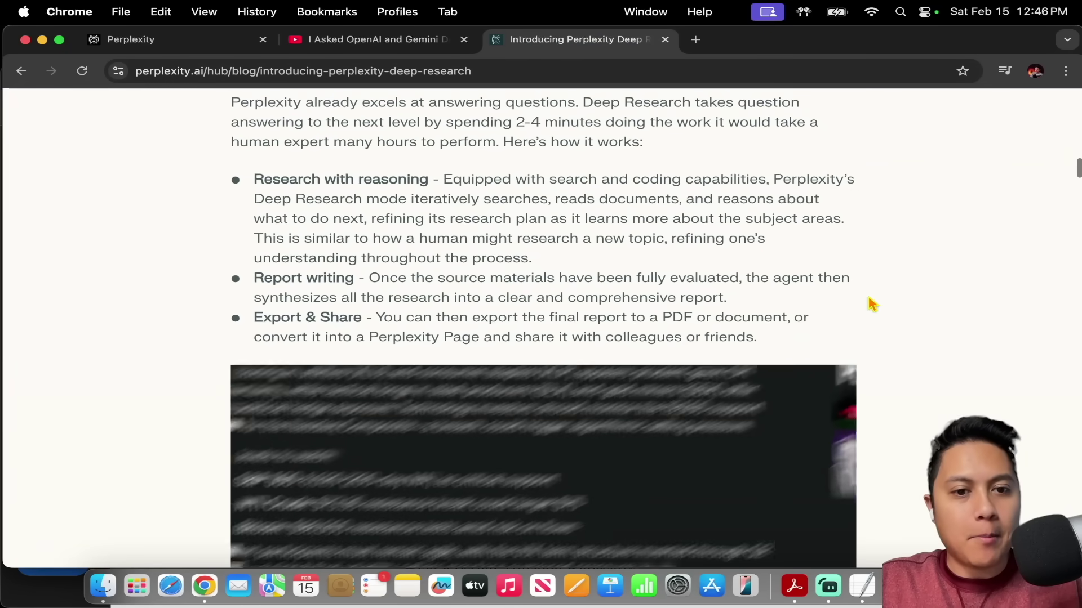
pyautogui.scroll(-8, 872, 304)
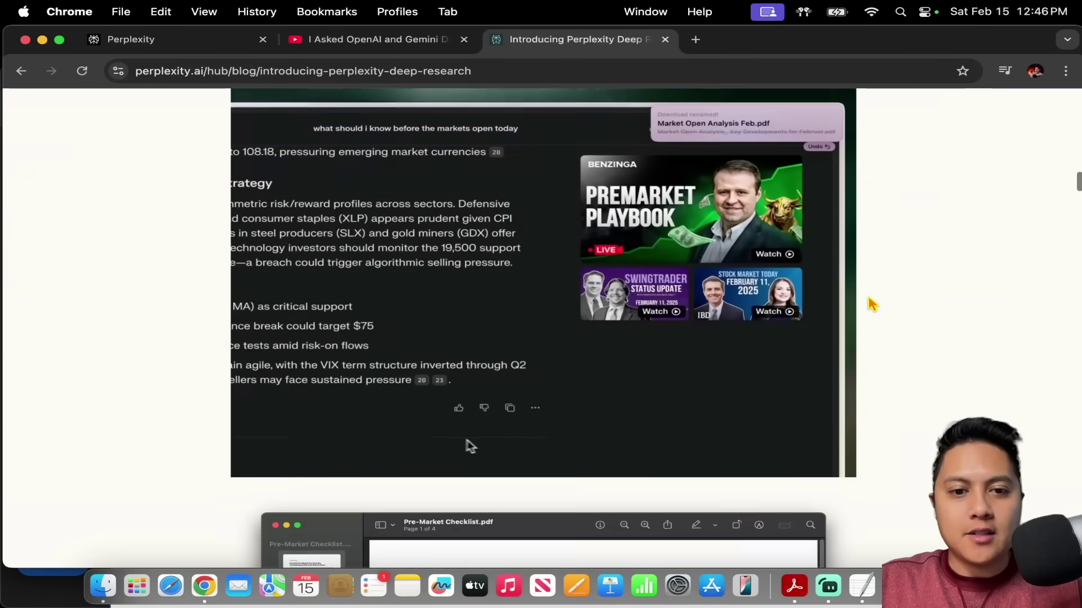
pyautogui.scroll(3, 872, 304)
pyautogui.scroll(5, 872, 305)
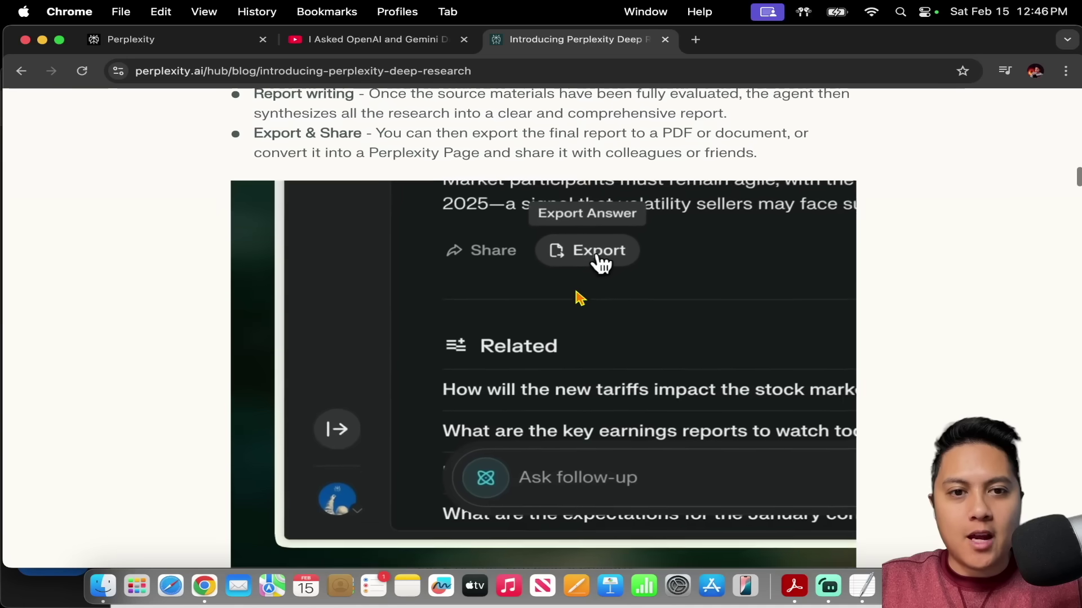
pyautogui.moveTo(254, 165); pyautogui.dragTo(534, 177)
# Scroll down through the example reports to the Humanity's Last Exam accuracy chart.
pyautogui.scroll(-10, 507, 336)
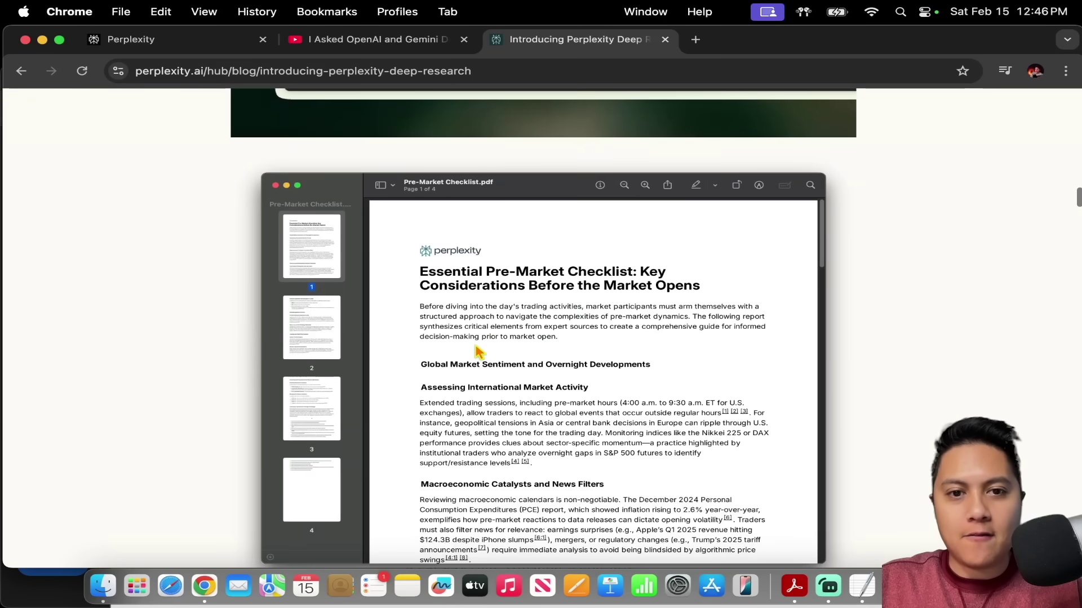
pyautogui.scroll(8, 419, 336)
pyautogui.scroll(-9, 419, 336)
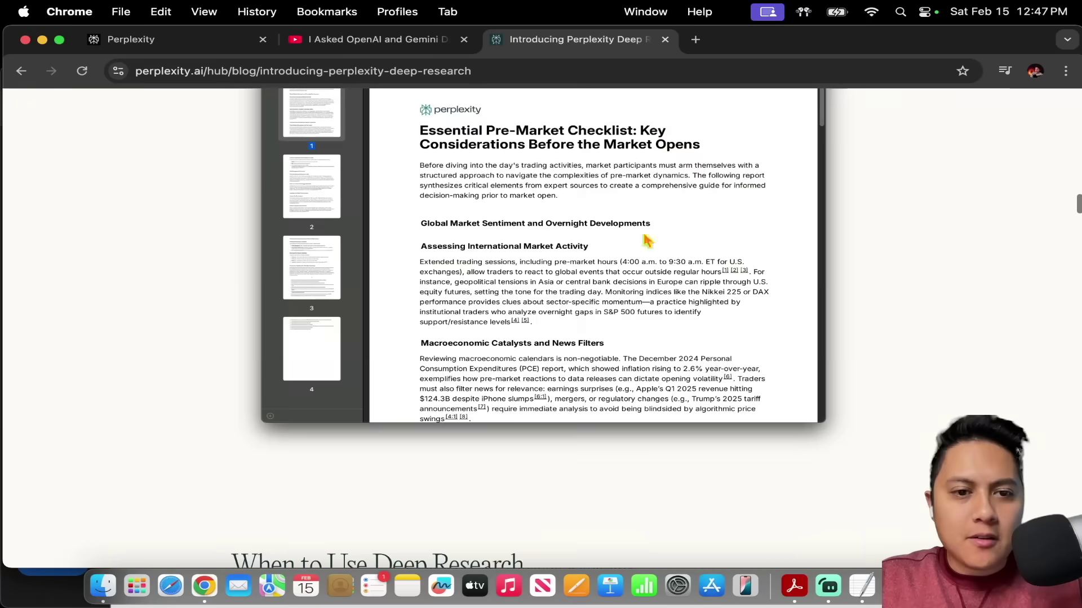
pyautogui.scroll(2, 338, 212)
pyautogui.scroll(-14, 374, 377)
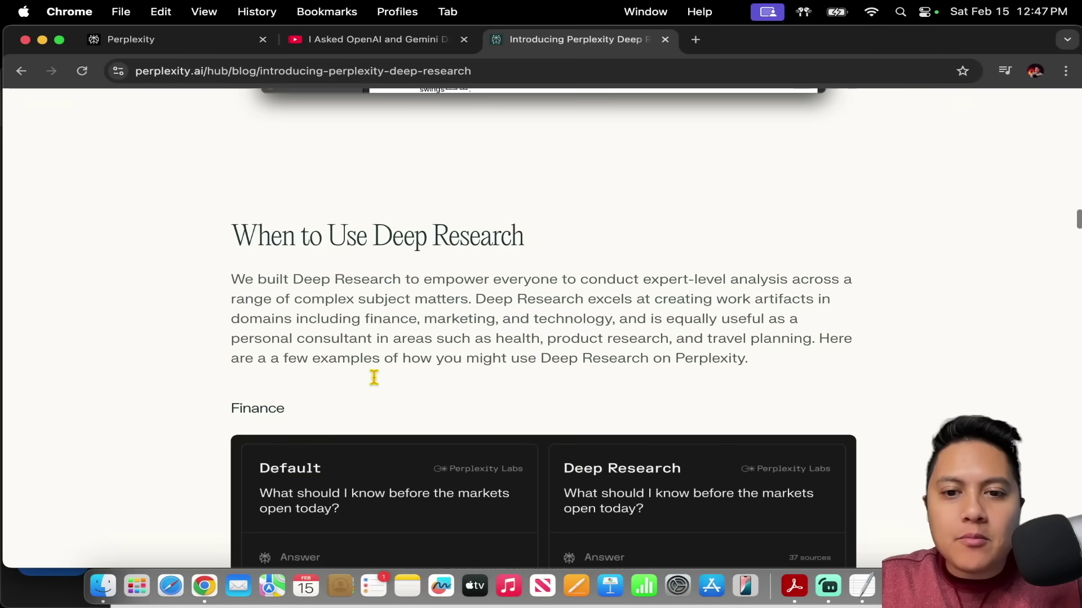
pyautogui.scroll(-15, 376, 385)
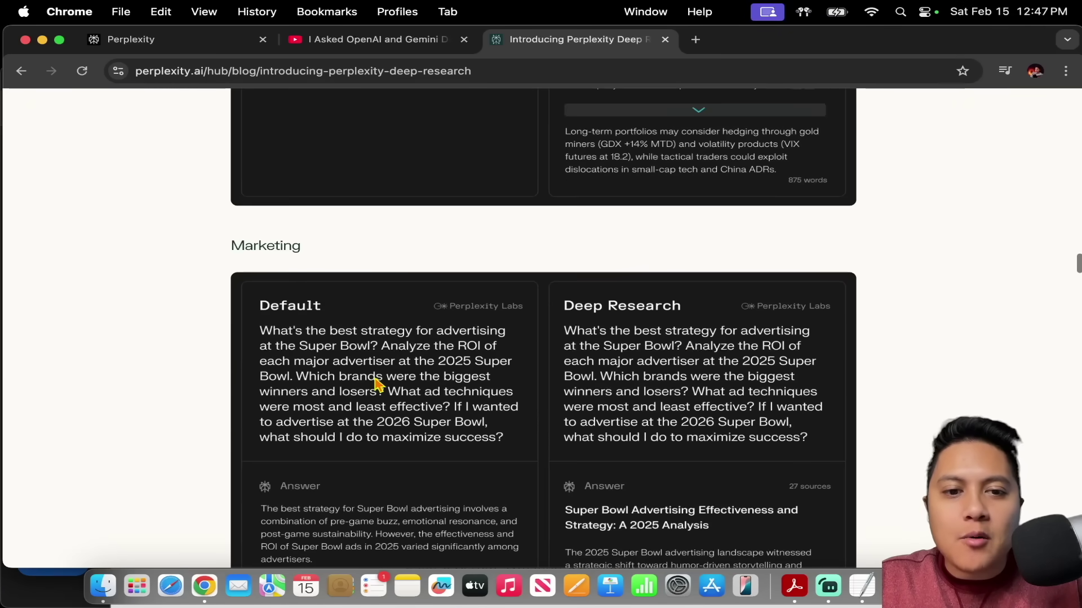
pyautogui.scroll(-20, 377, 384)
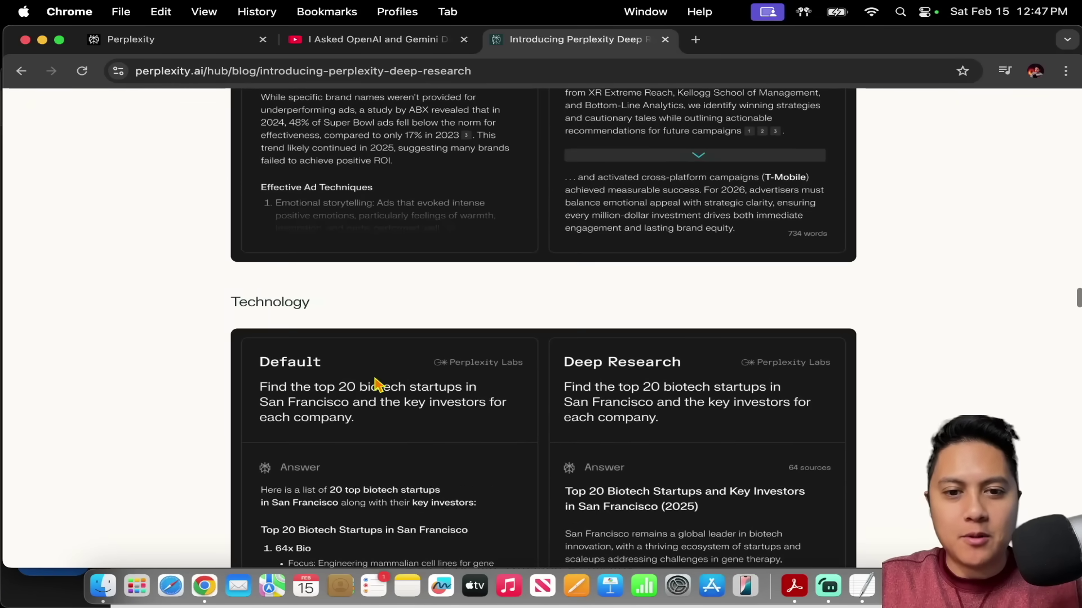
pyautogui.scroll(-20, 376, 384)
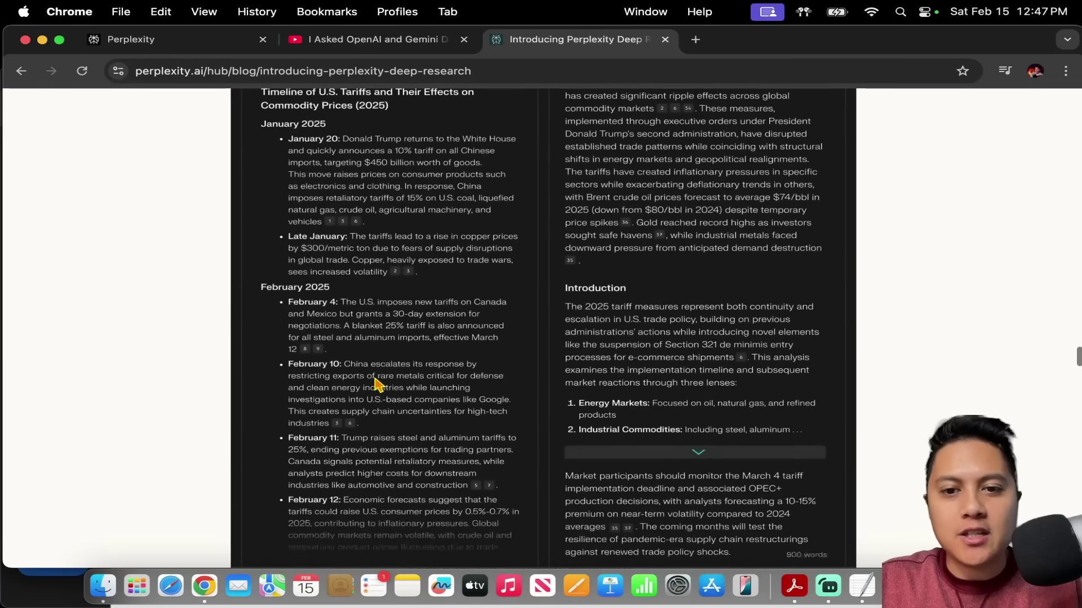
pyautogui.scroll(-20, 377, 384)
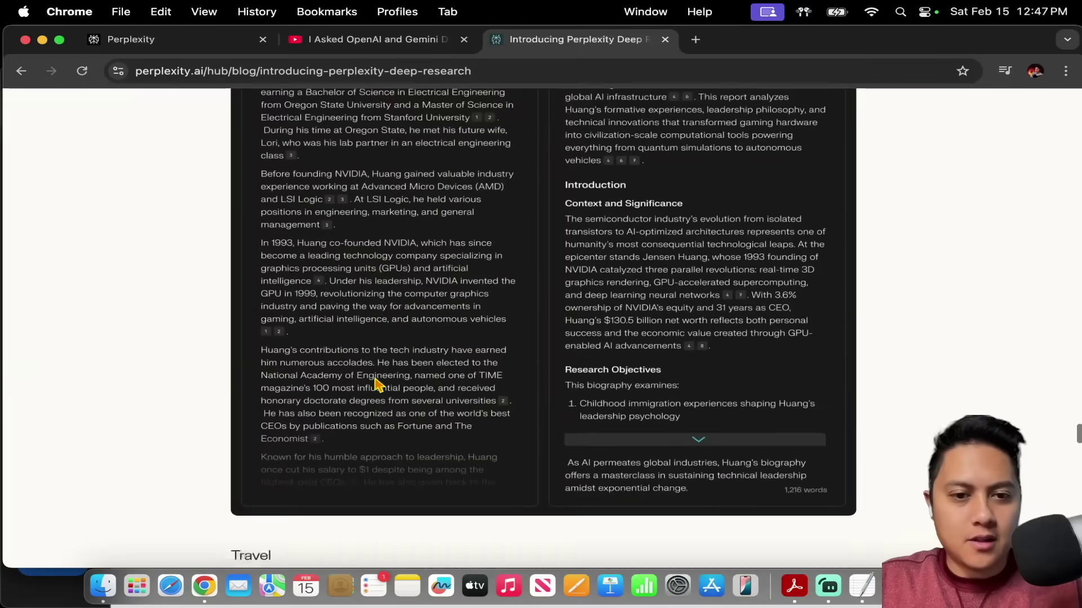
pyautogui.scroll(-20, 377, 385)
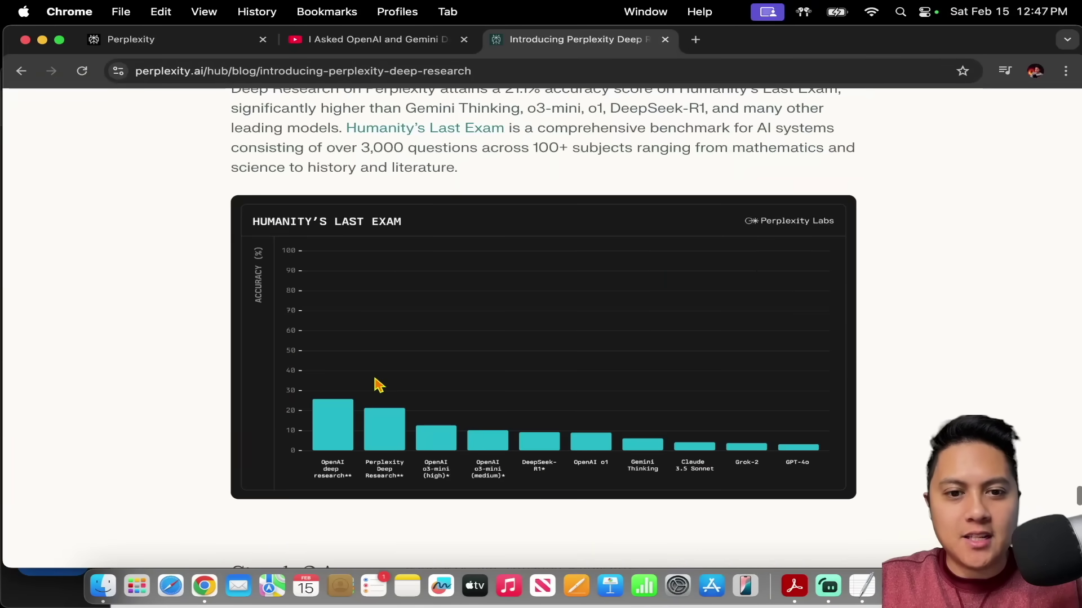
pyautogui.scroll(5, 376, 385)
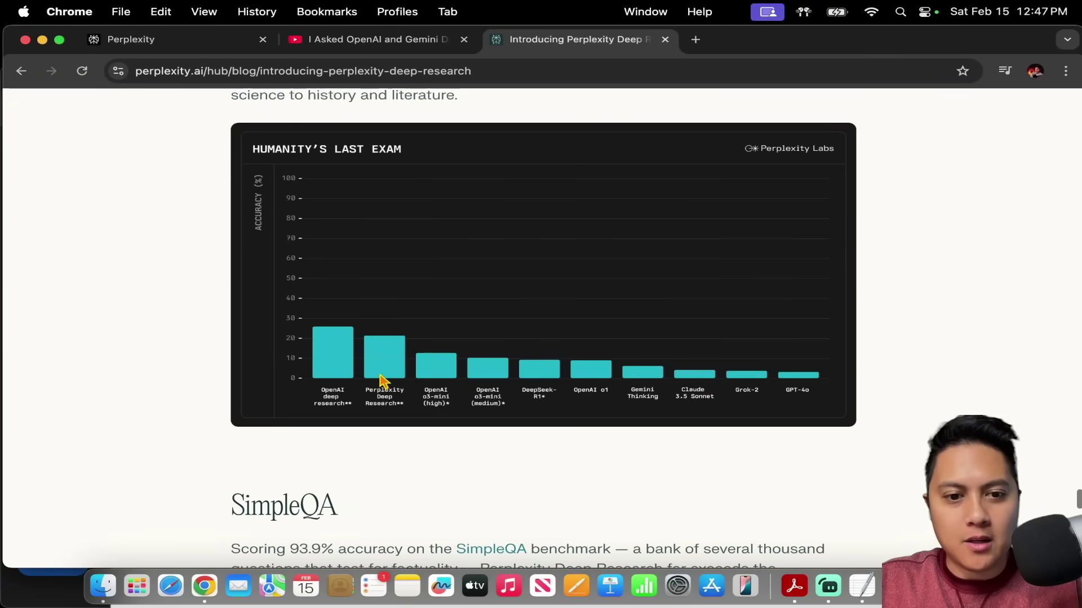
pyautogui.scroll(1, 815, 356)
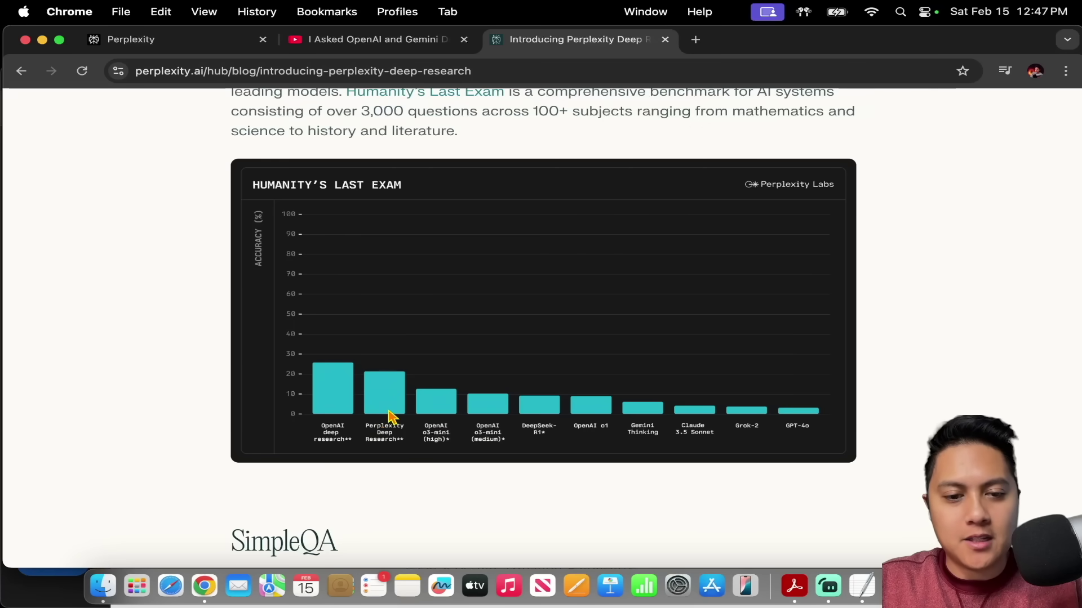
pyautogui.scroll(-10, 392, 417)
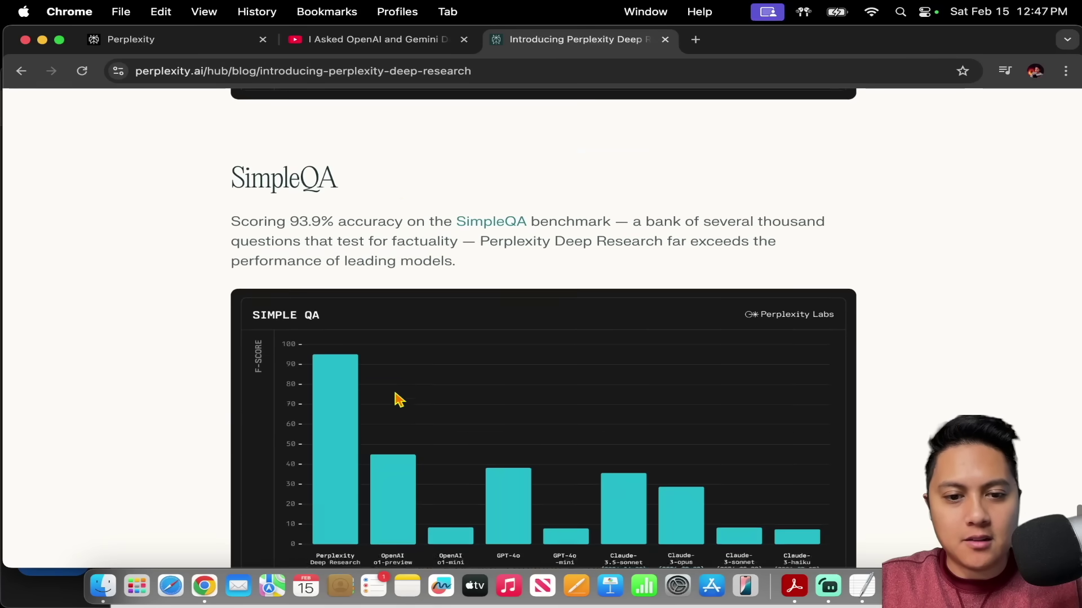
pyautogui.scroll(-5, 399, 399)
pyautogui.scroll(3, 399, 400)
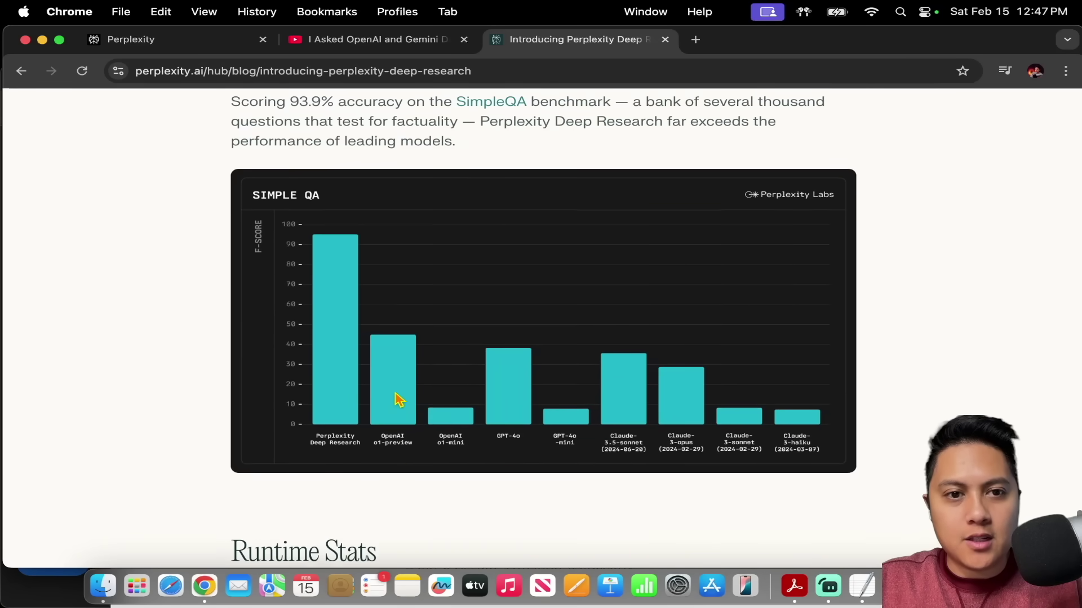
pyautogui.scroll(-16, 398, 398)
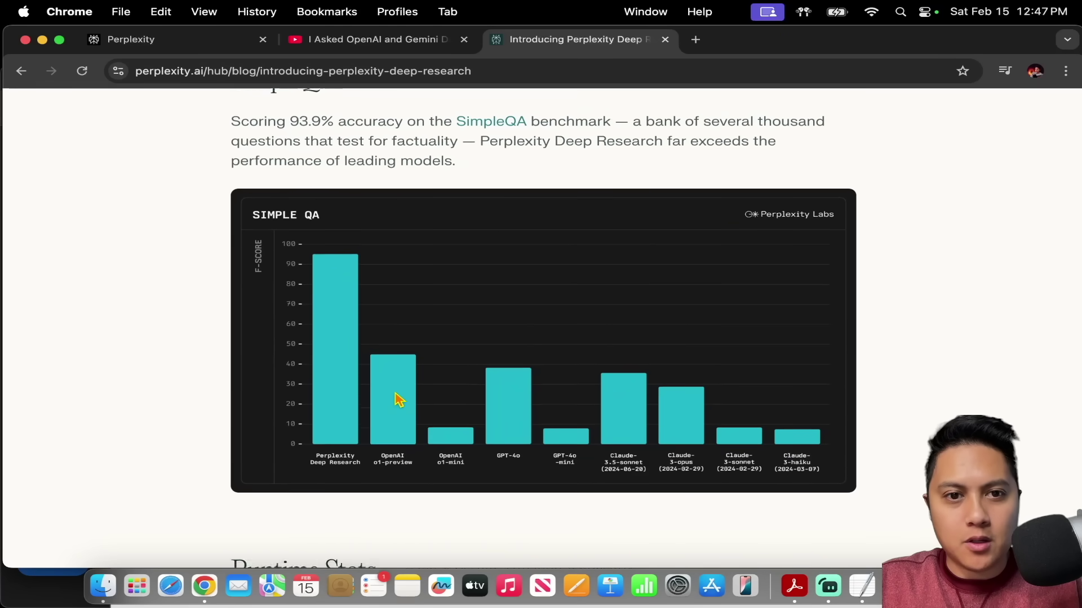
pyautogui.scroll(20, 395, 393)
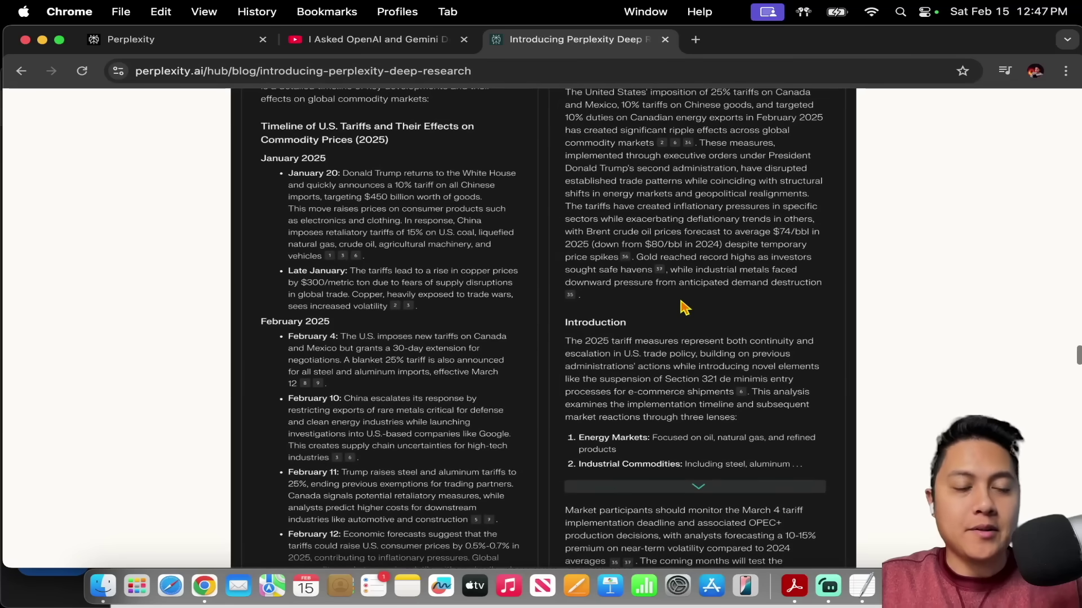
pyautogui.scroll(15, 188, 309)
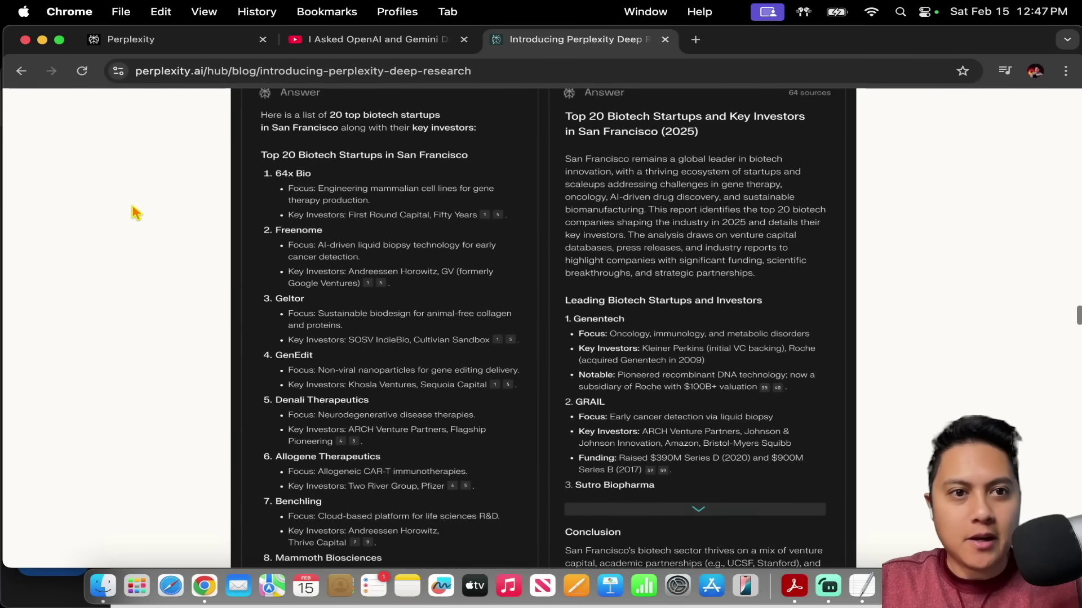
pyautogui.click(169, 40)
# Paste the ALMA black-hole-mass review prompt, switch the mode to Deep Research, and submit it.
pyautogui.click(415, 285)
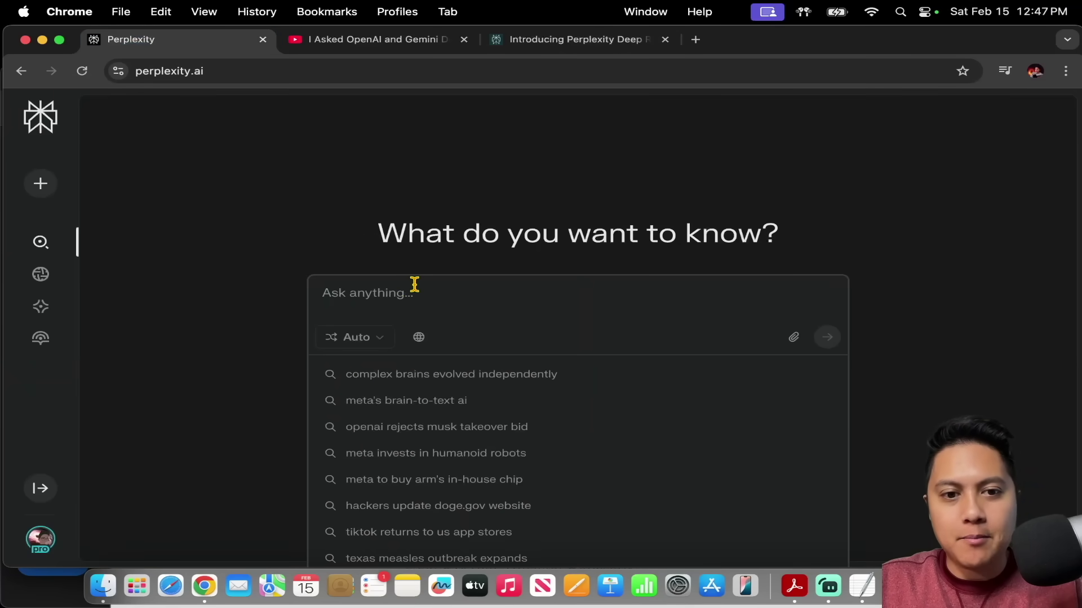
pyautogui.write('Write a research review on the state of molecular gas-dynamical supermassive black hole mass measurements that specifically use the Atacama Large Millimeter/submillimeter Array (ALMA). Cite papers that go as far back as ALMA’s first year in operation, 2013. In your introductory paragraphs, be sure to provide some context of ionized gas-dynamical mass measurements made with previous telescopes. Highlight how models are created, the necessary telescope resolution to probe on scales comparable to the black hole sphere of influence, the limitations of ionized gas-dynamical models and the benefits of using molecular gas as a dynamical tracer. Discuss the black hole-host galaxy scaling relations, and if possible, make a table of all the published ALMA dynamical black hole mass measurements.')
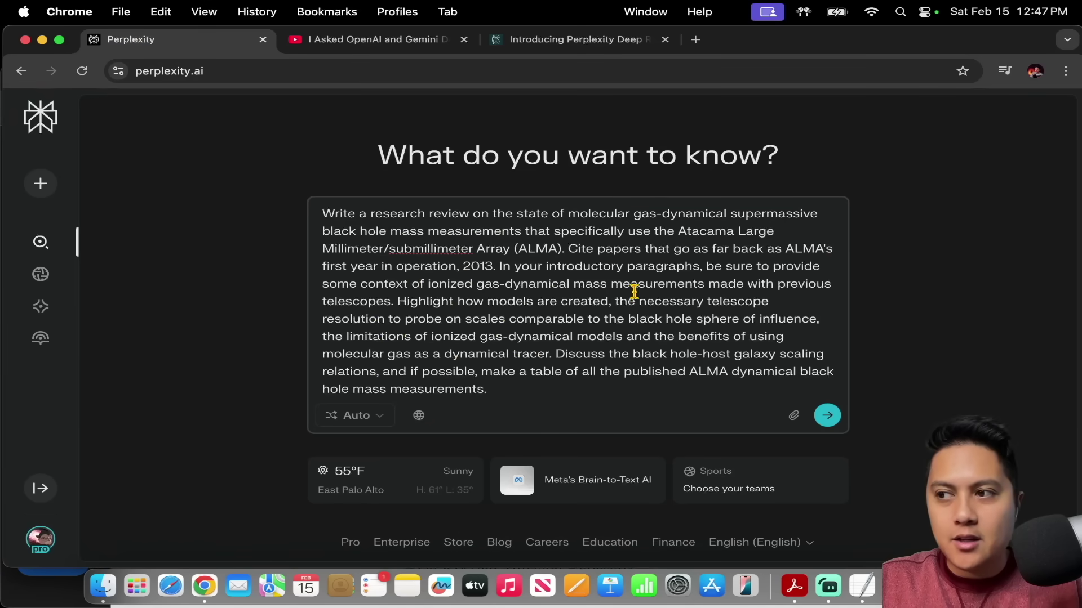
pyautogui.click(357, 417)
pyautogui.click(454, 307)
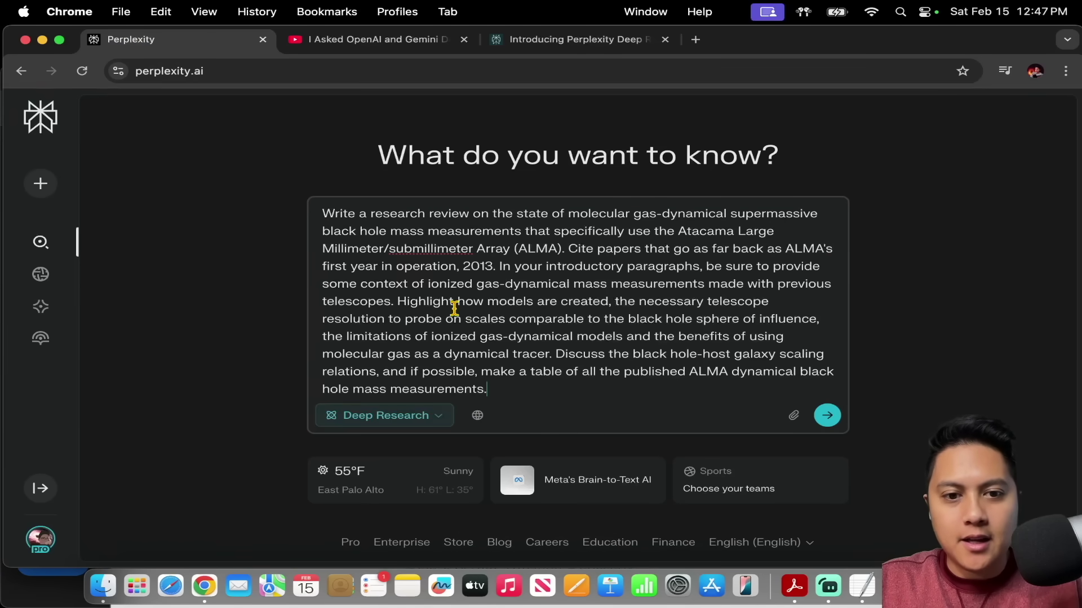
pyautogui.click(827, 416)
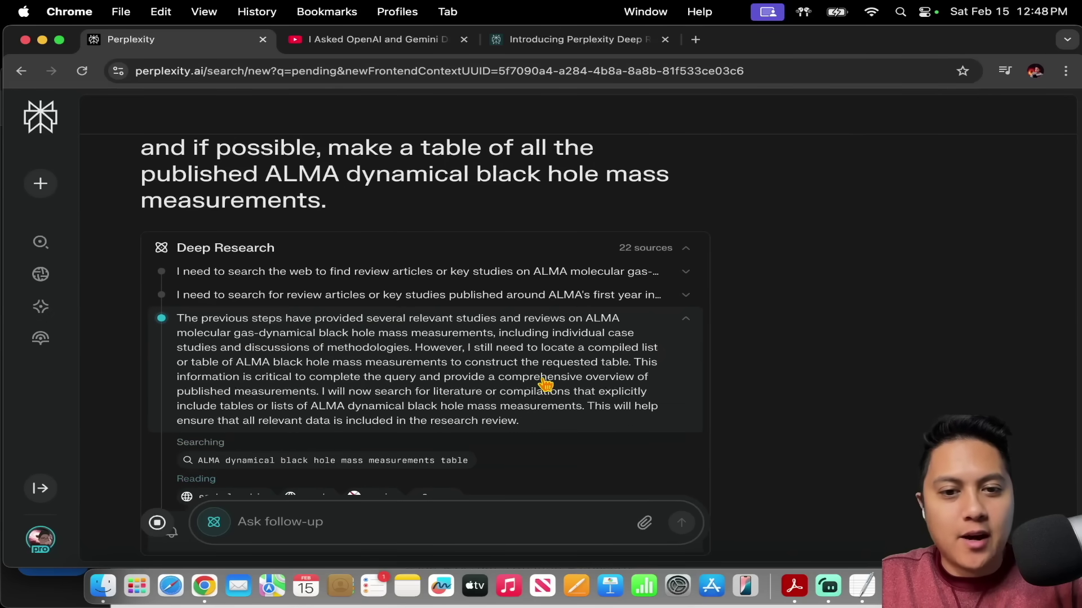
pyautogui.click(862, 586)
# Select the prompt's ending from 'dynamical tracer' onward in TextEdit, then return to Perplexity.
pyautogui.click(490, 195)
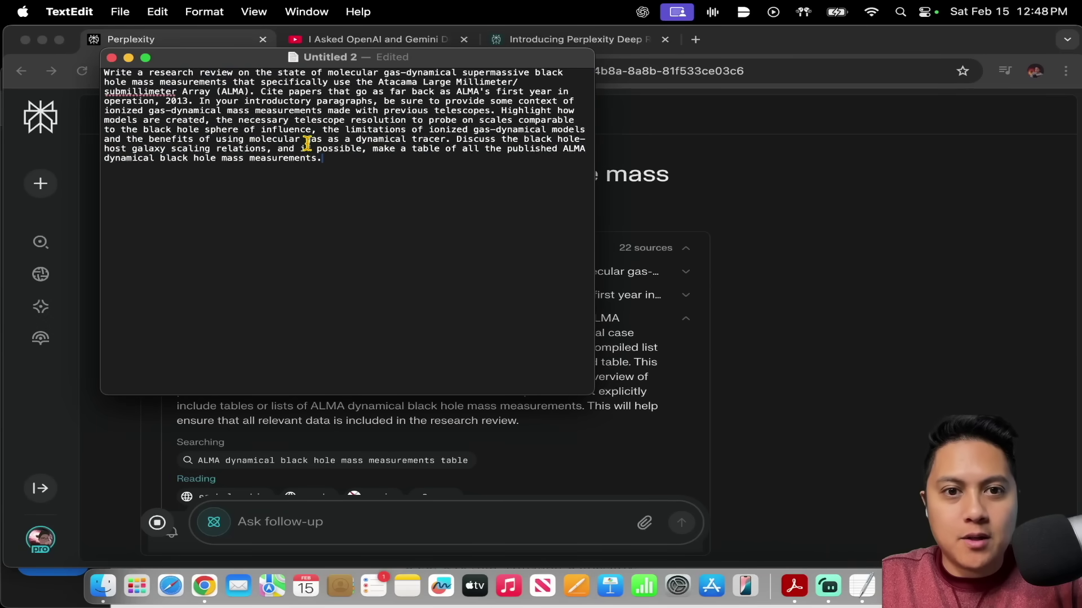
pyautogui.moveTo(357, 139); pyautogui.dragTo(382, 164)
pyautogui.click(759, 164)
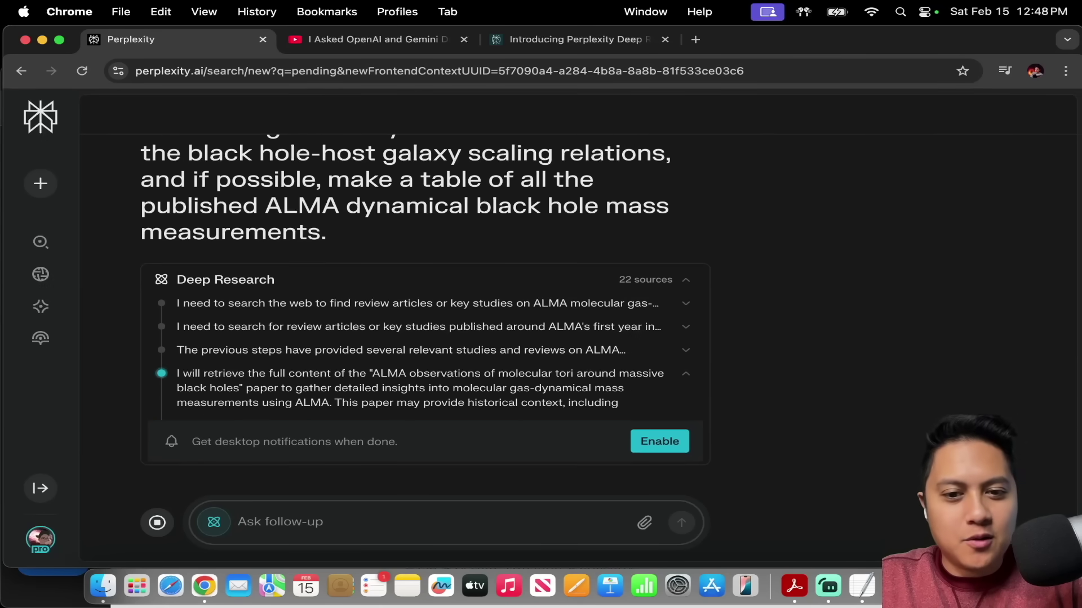
# Use the thesis bookmarks to reach Table 8.1 in the conclusions chapter, then move Acrobat aside.
pyautogui.click(794, 588)
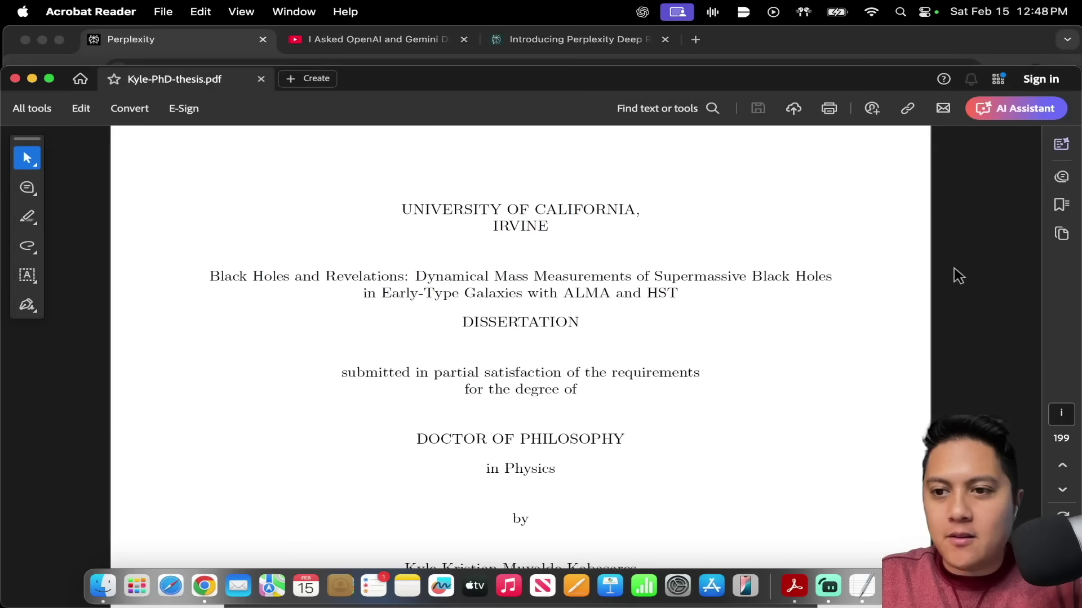
pyautogui.click(1062, 204)
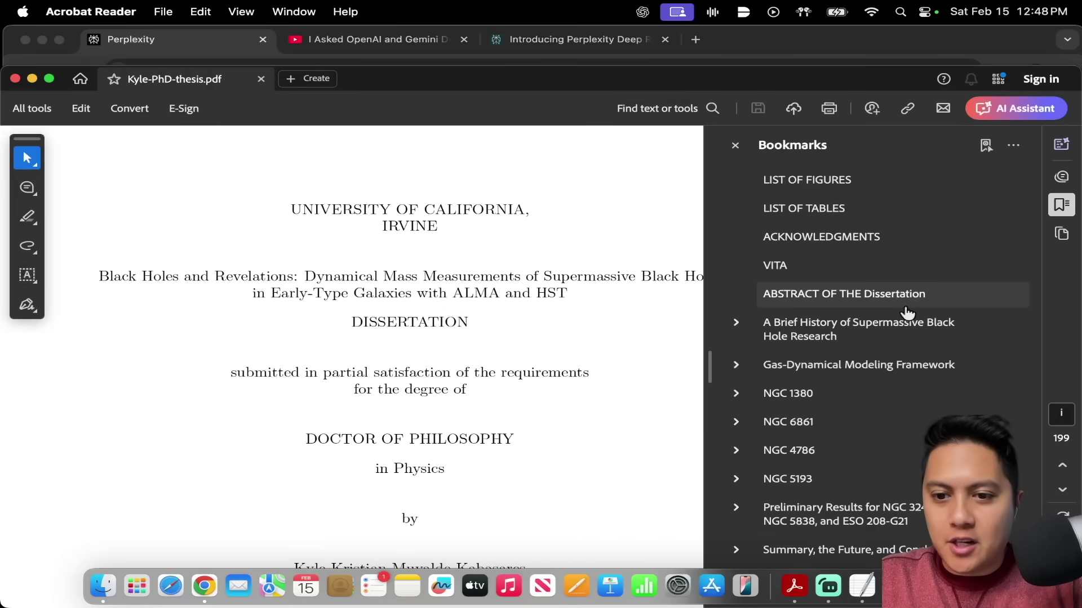
pyautogui.click(793, 551)
pyautogui.scroll(-20, 512, 458)
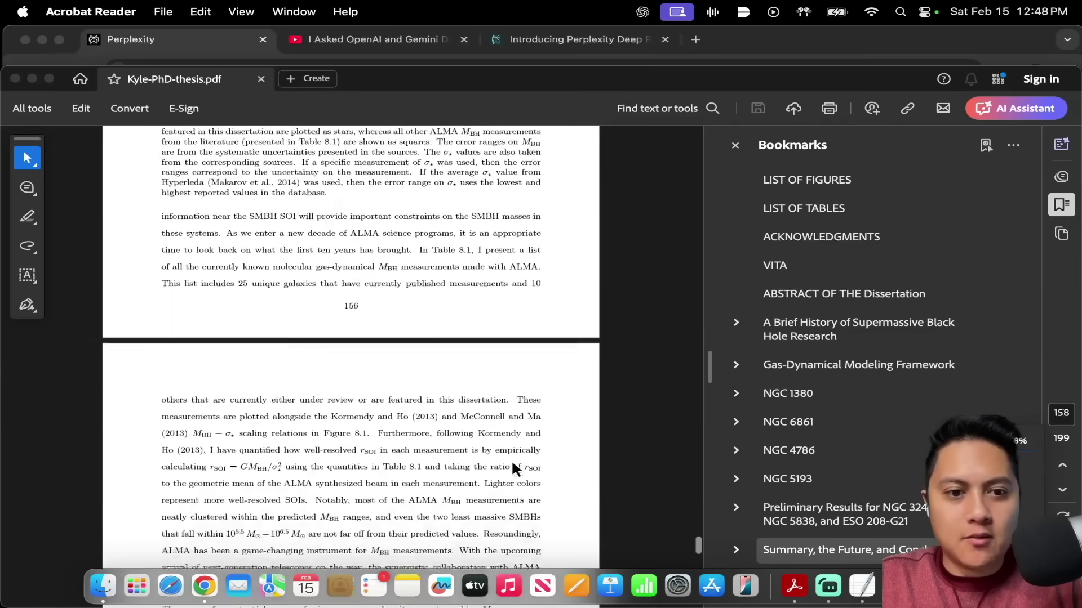
pyautogui.scroll(-20, 512, 468)
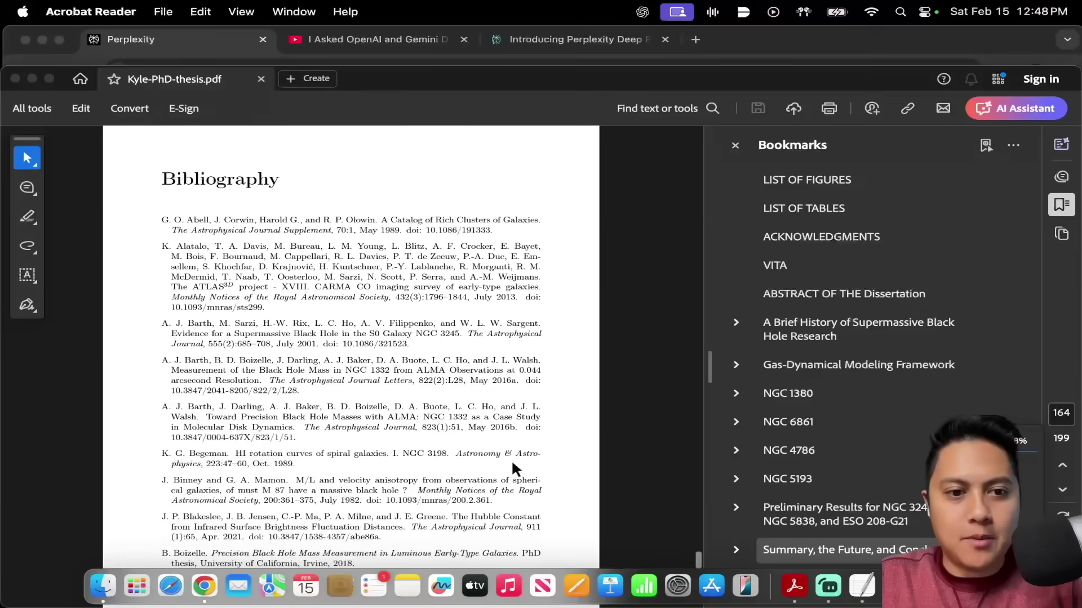
pyautogui.scroll(10, 512, 459)
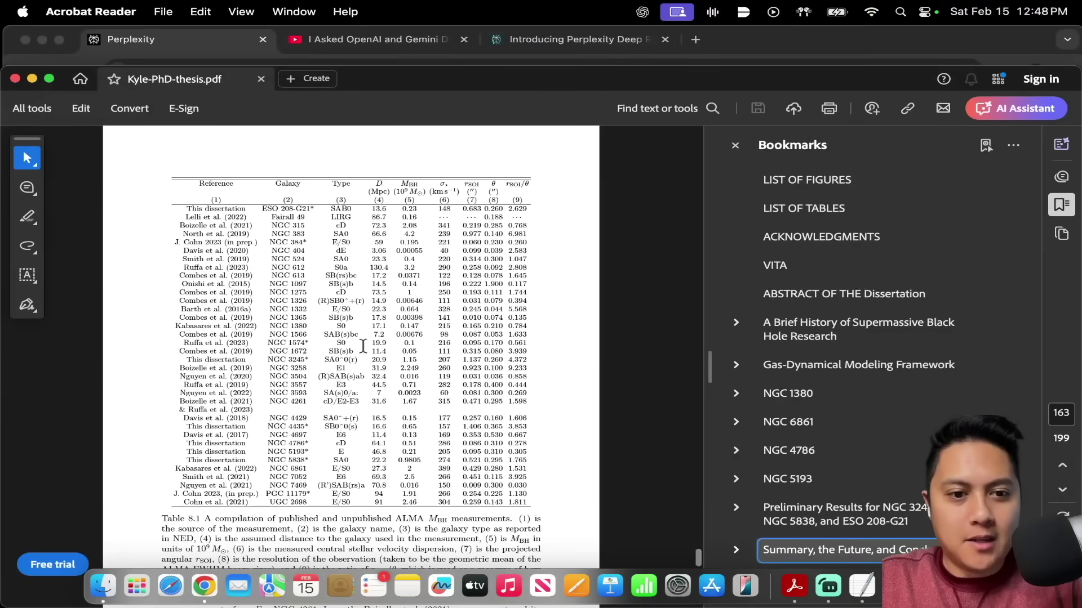
pyautogui.scroll(3, 299, 293)
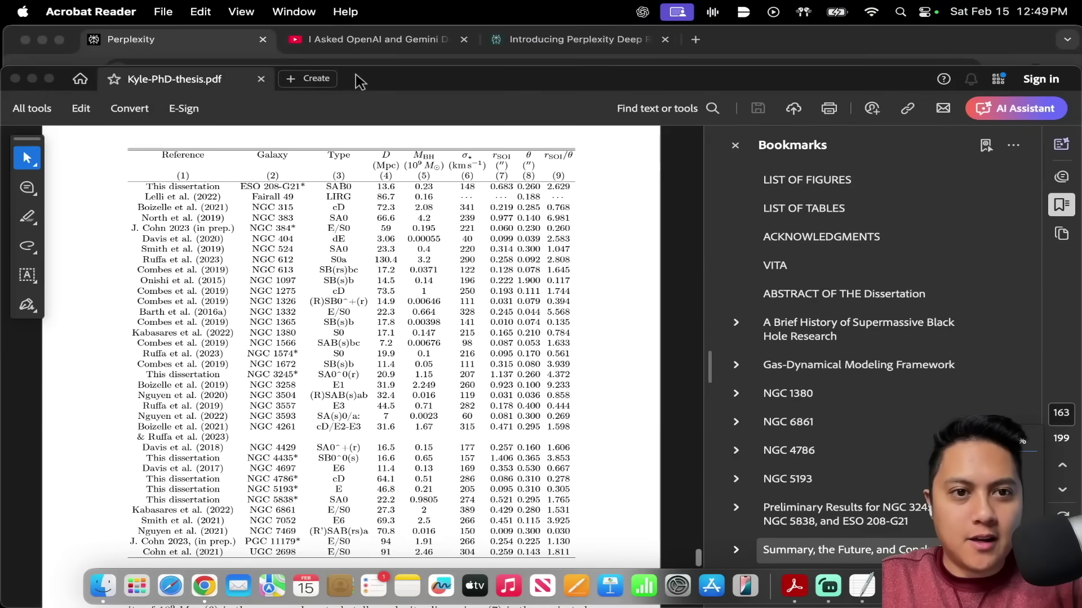
pyautogui.moveTo(463, 62); pyautogui.dragTo(1081, 186)
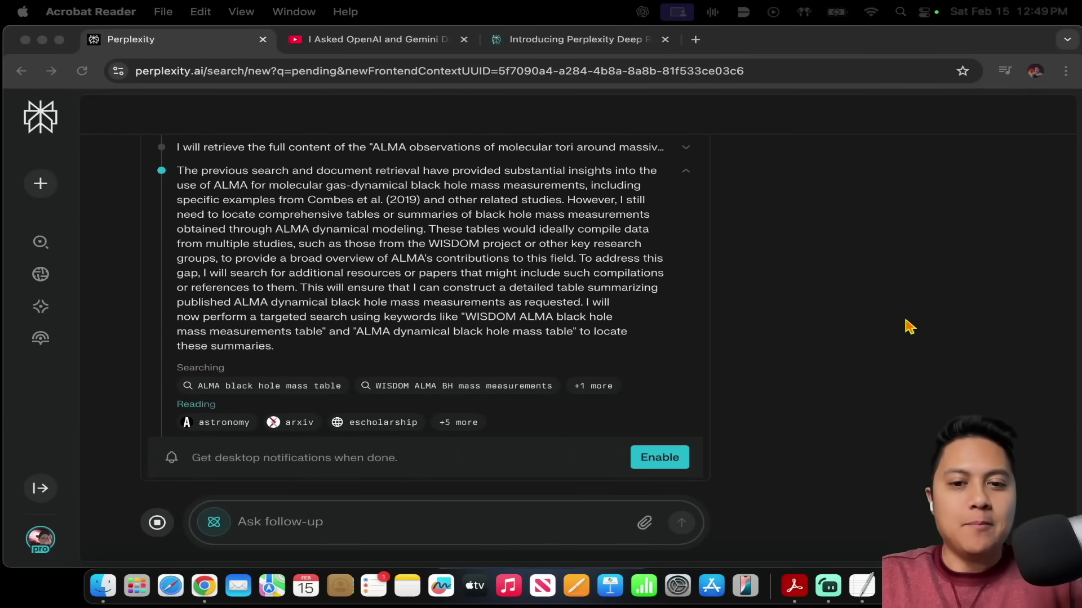
# Compare against thesis Table 8.1, move the thesis away, and expand the table-compiling reasoning step.
pyautogui.click(909, 327)
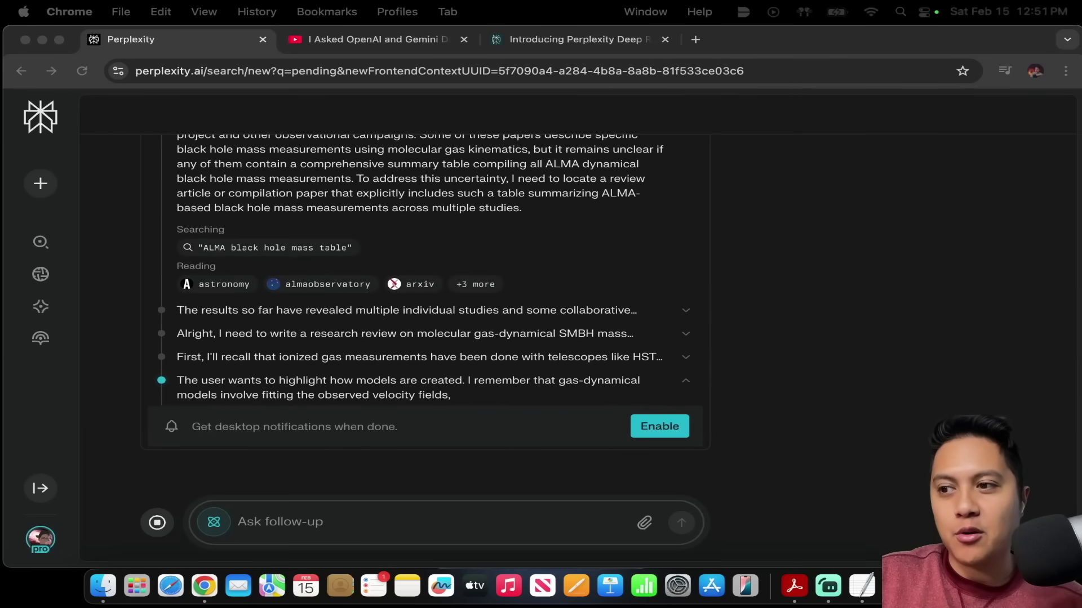
pyautogui.press('super+Tab')
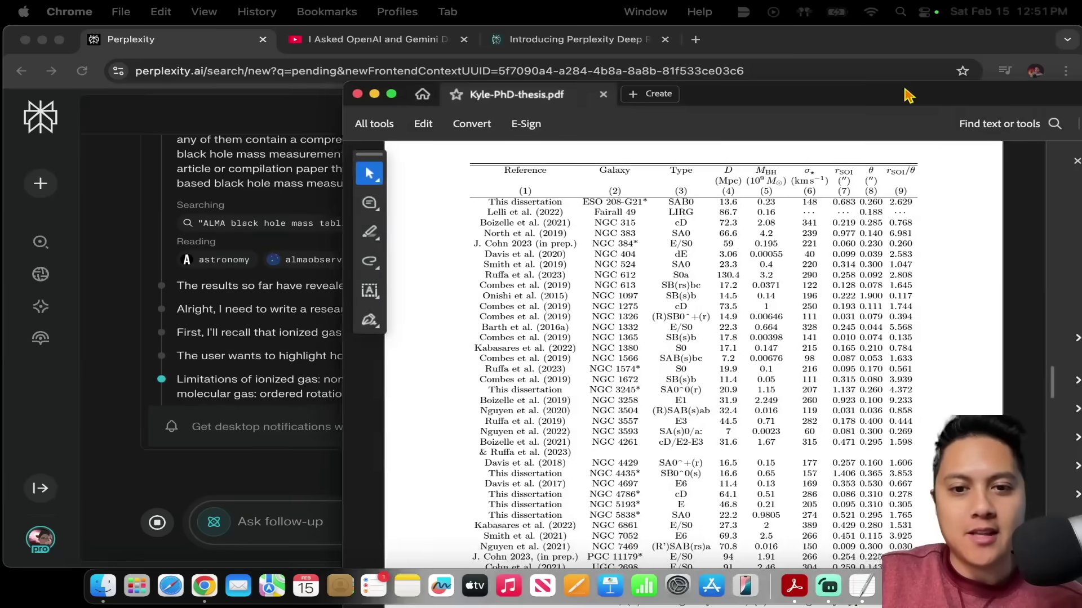
pyautogui.moveTo(890, 88); pyautogui.dragTo(1001, 79)
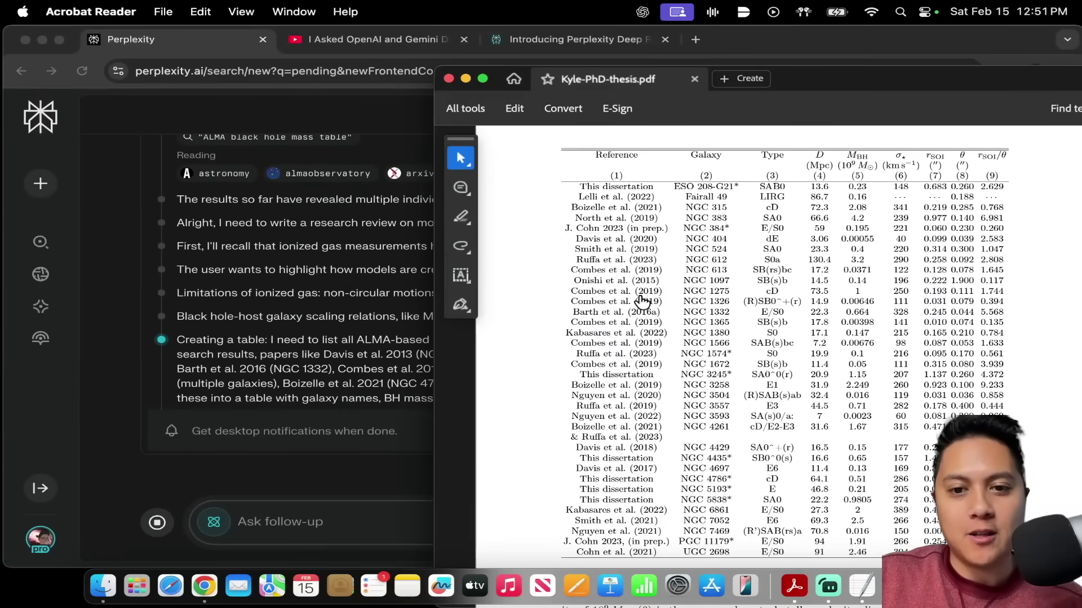
pyautogui.moveTo(796, 82); pyautogui.dragTo(1079, 78)
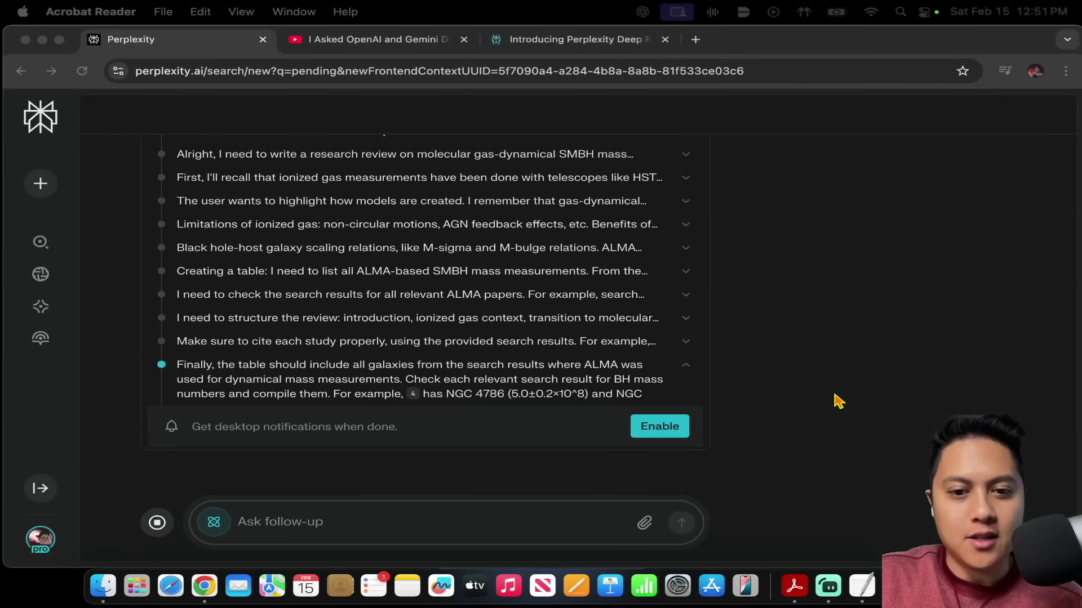
pyautogui.click(608, 337)
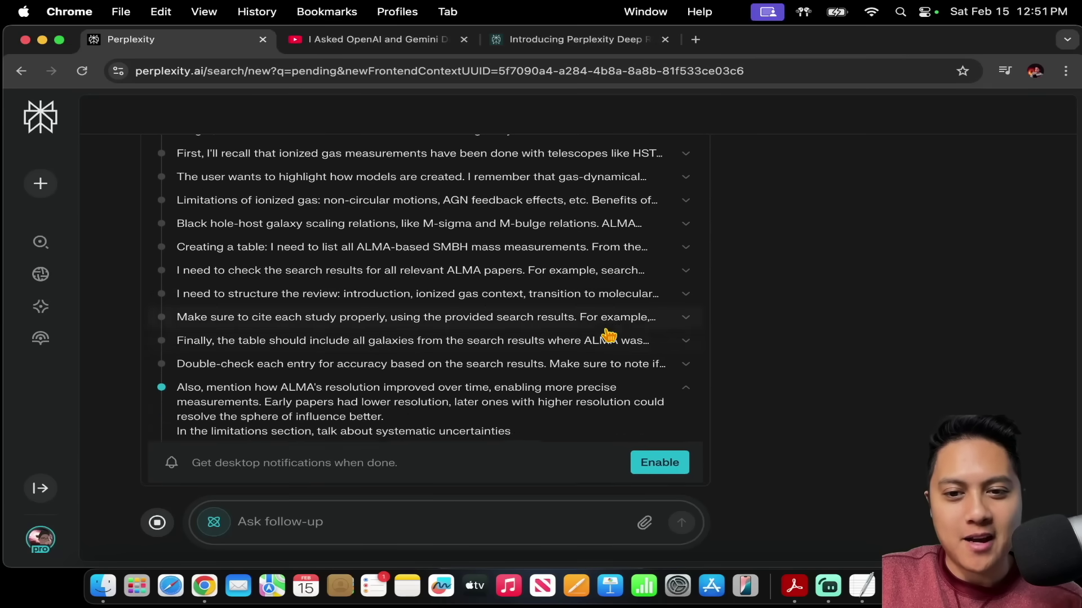
pyautogui.click(611, 340)
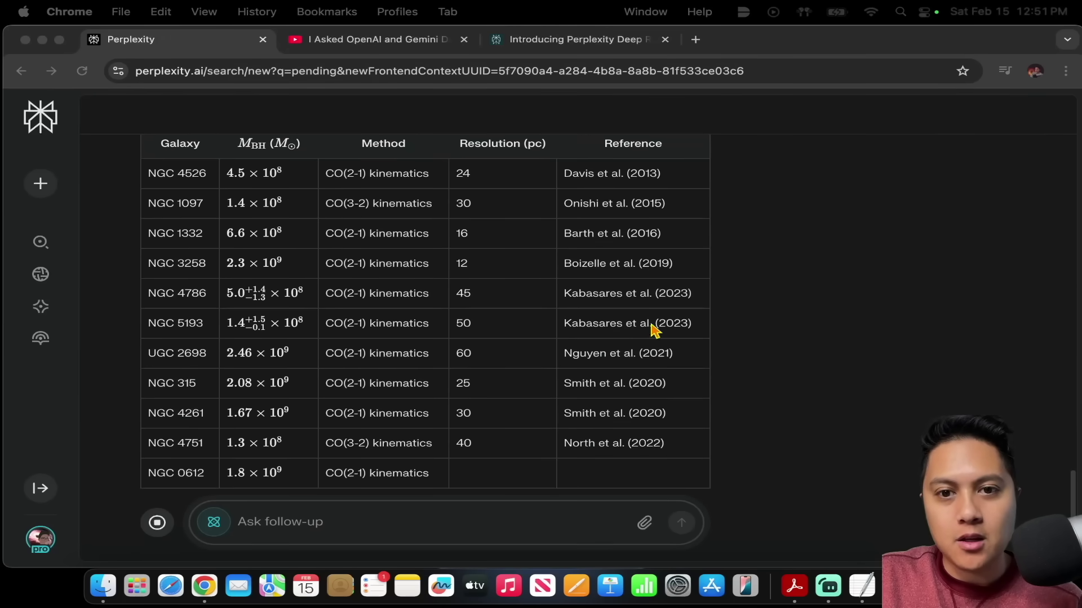
# Review the answer's black-hole-mass table, briefly selecting the NGC 5193 row.
pyautogui.scroll(5, 759, 325)
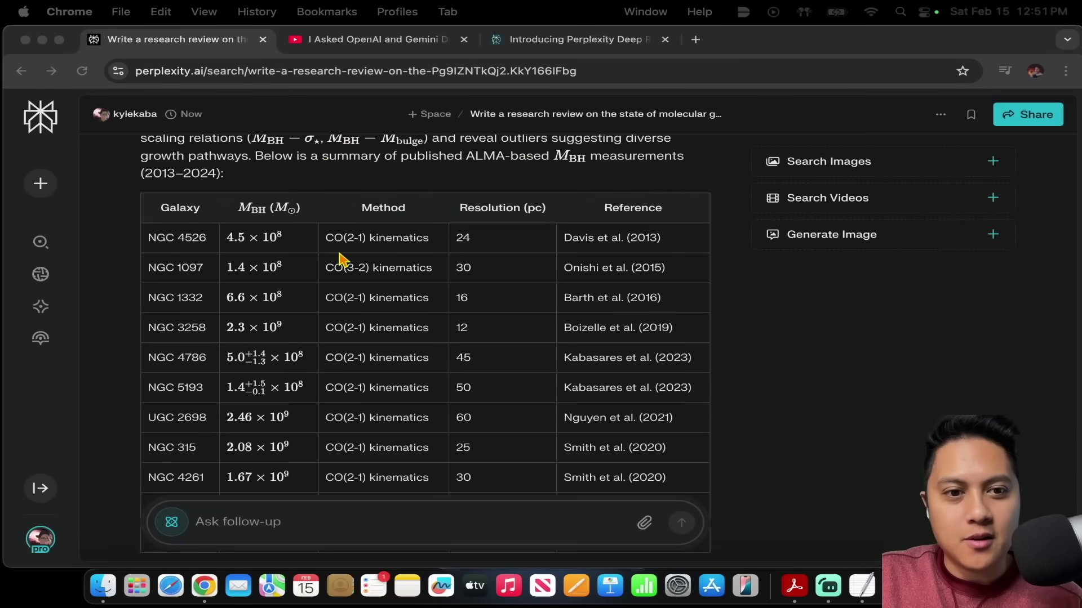
pyautogui.scroll(-5, 332, 259)
pyautogui.scroll(4, 338, 319)
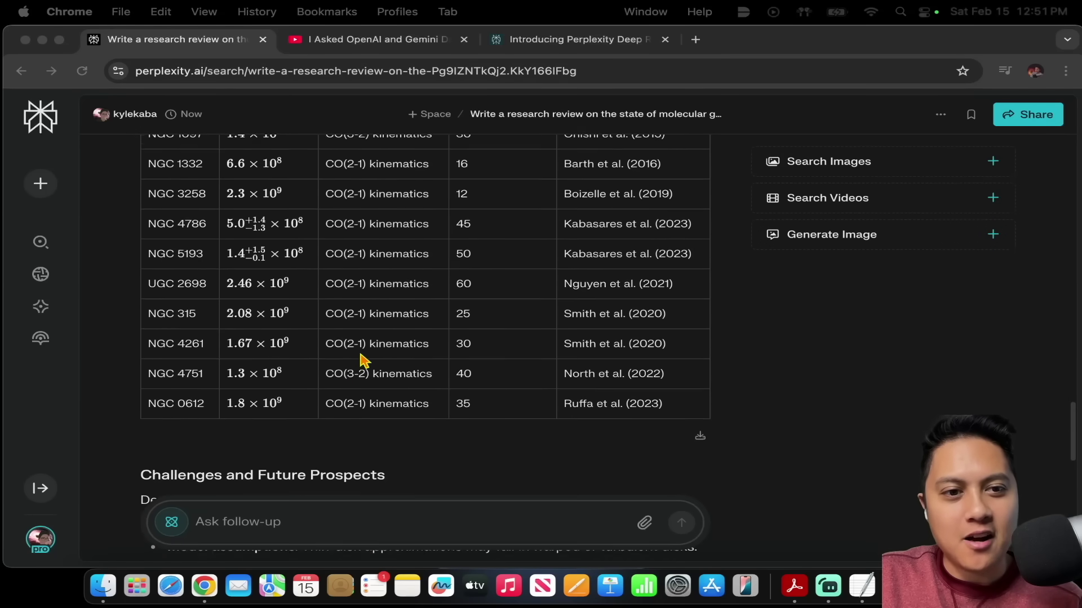
pyautogui.scroll(1, 361, 372)
pyautogui.scroll(-4, 394, 377)
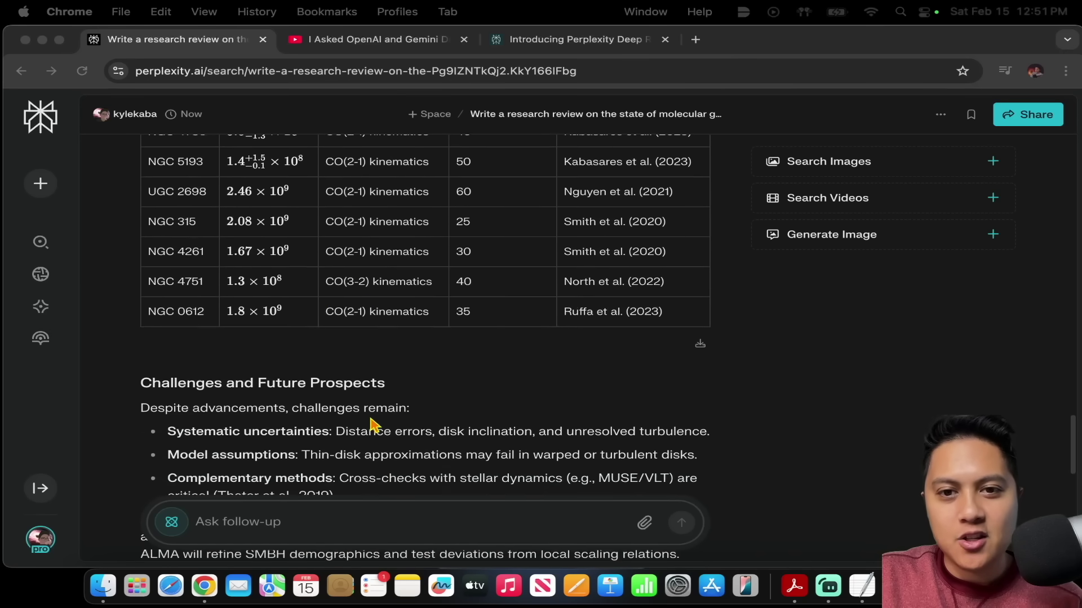
pyautogui.scroll(2, 528, 366)
pyautogui.scroll(1, 646, 275)
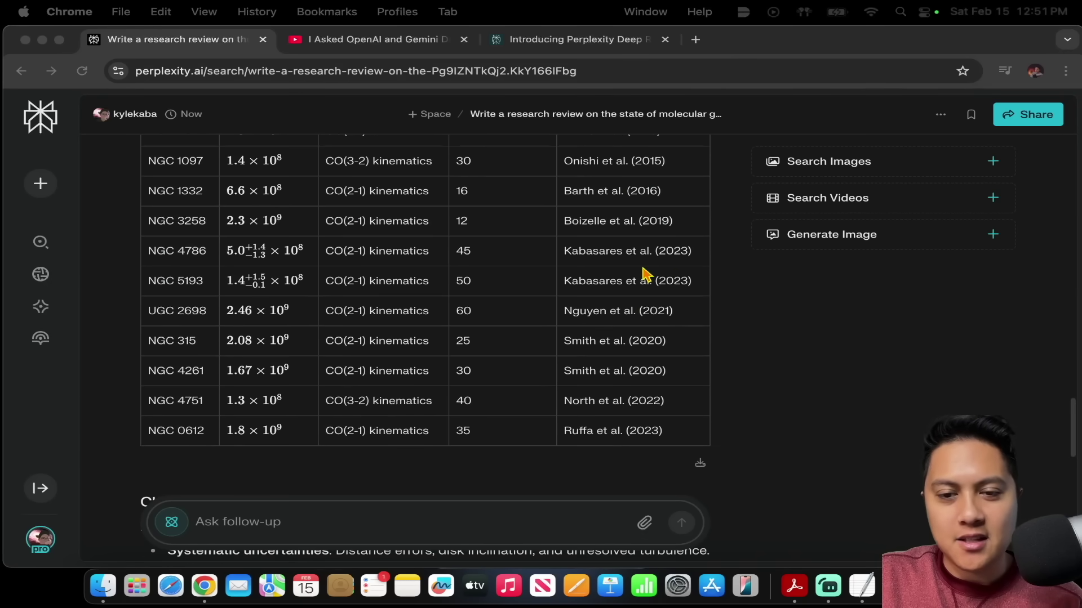
pyautogui.click(707, 296)
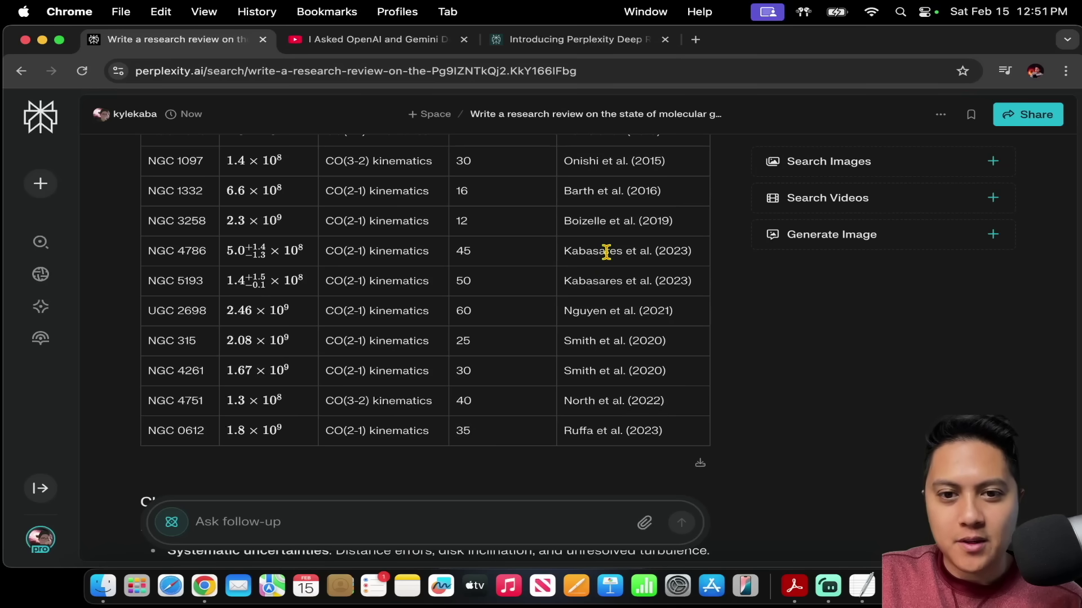
pyautogui.moveTo(690, 282); pyautogui.dragTo(565, 245)
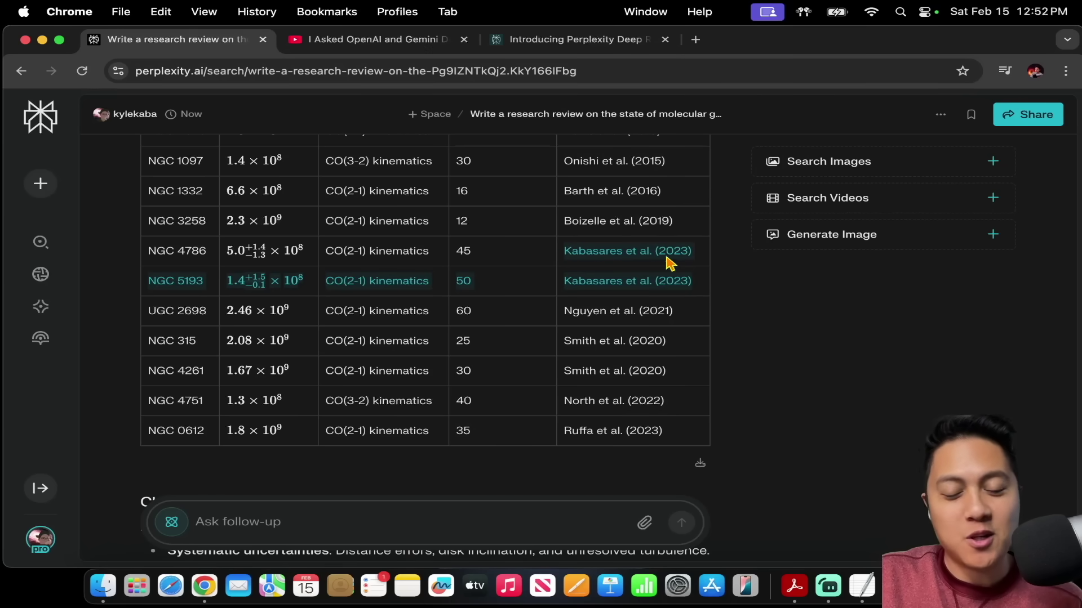
pyautogui.click(726, 302)
# Export the research report as a PDF from the end of the answer.
pyautogui.scroll(-1, 726, 302)
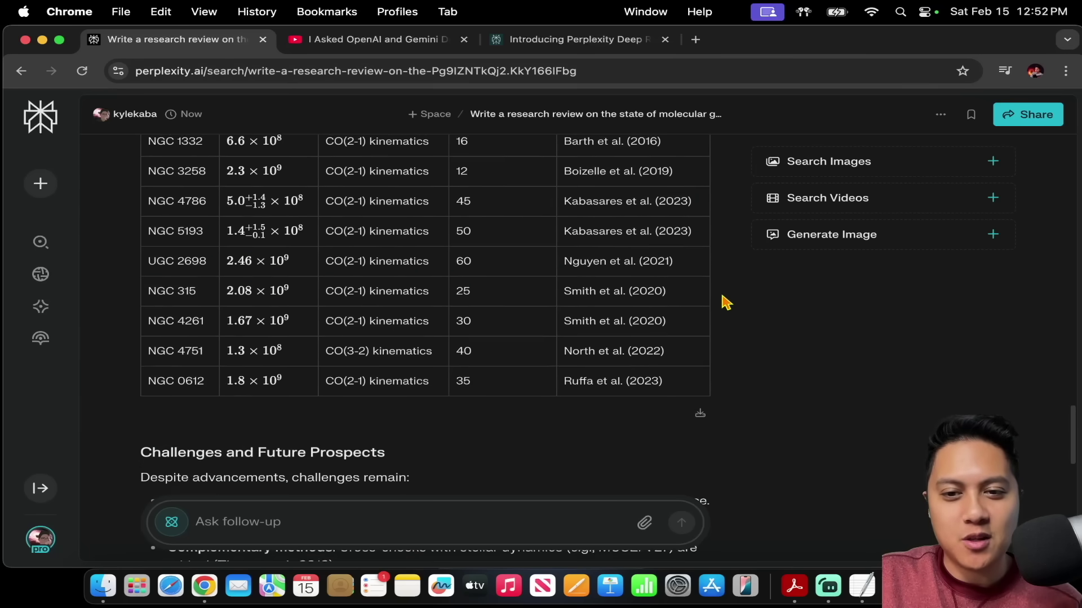
pyautogui.scroll(-6, 726, 302)
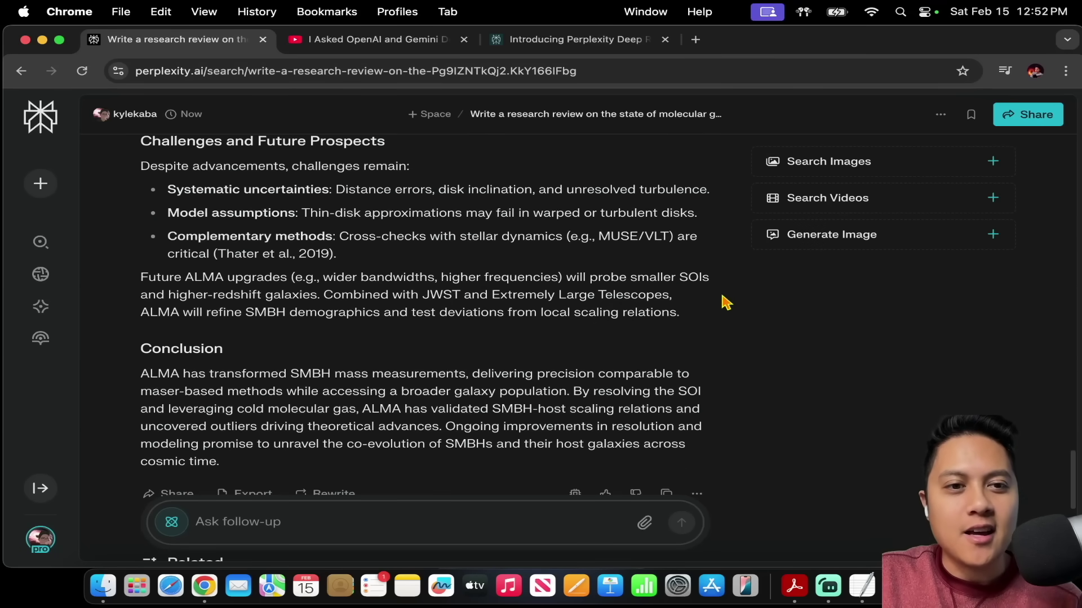
pyautogui.scroll(-2, 726, 302)
pyautogui.scroll(-2, 726, 303)
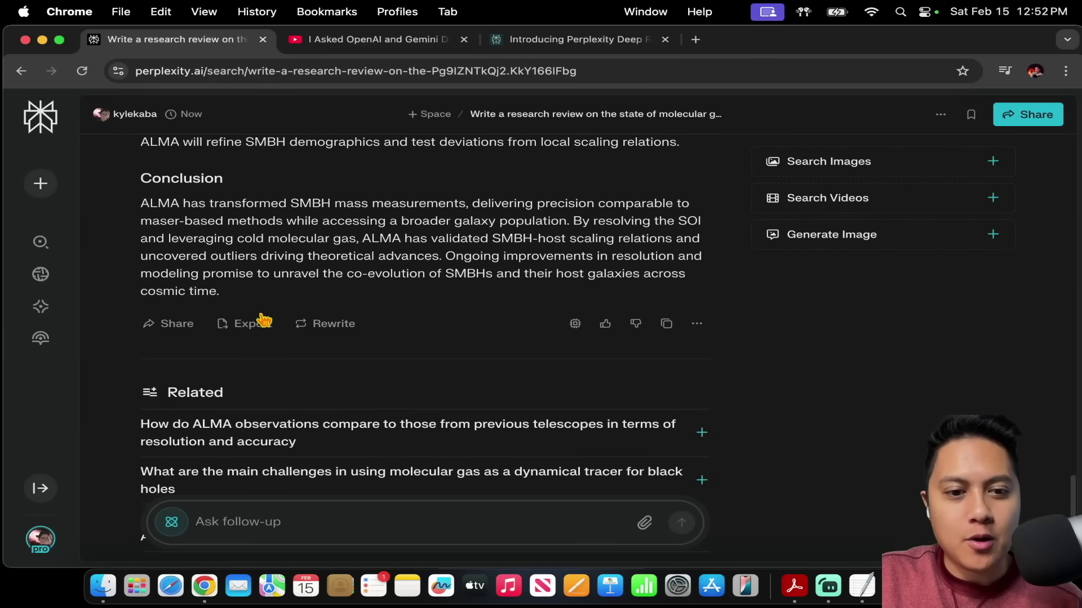
pyautogui.click(253, 324)
pyautogui.click(172, 355)
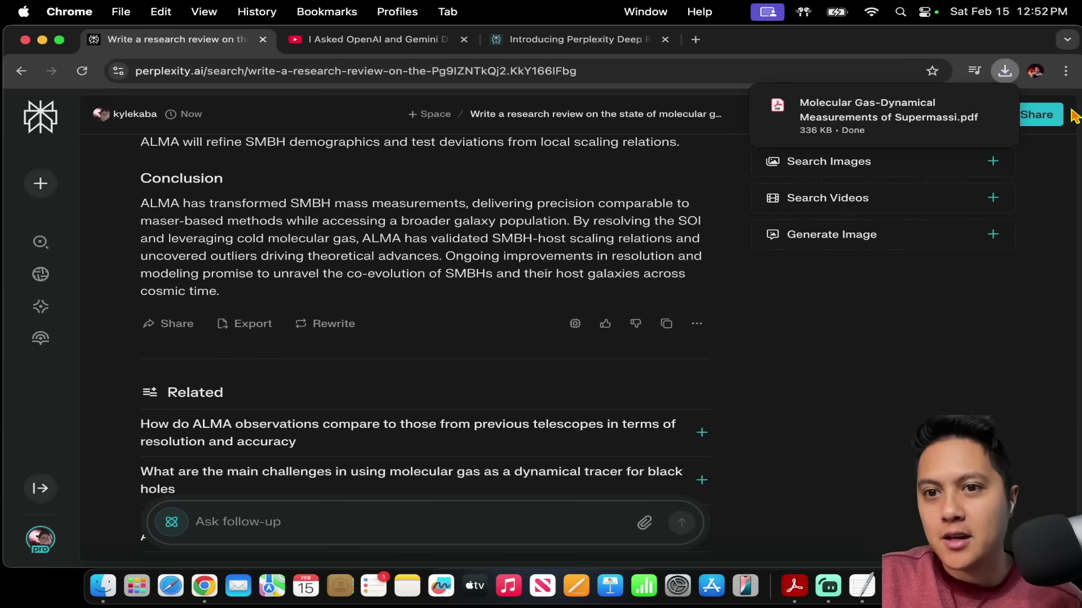
# Open the downloaded report in Acrobat and highlight the Introduction's sentence on ionized-gas study limitations.
pyautogui.click(895, 115)
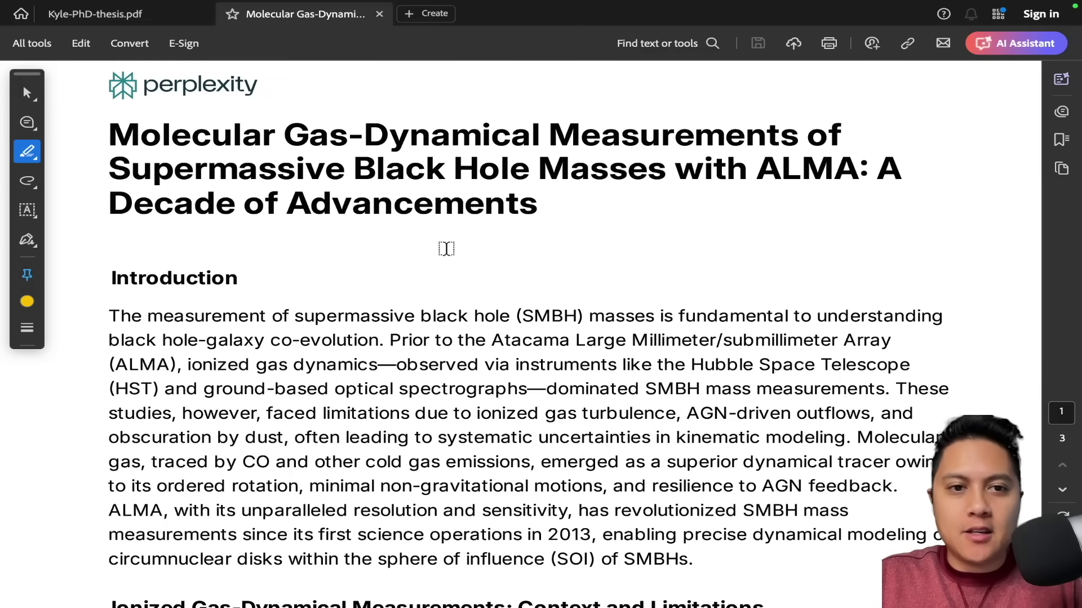
pyautogui.scroll(1, 458, 223)
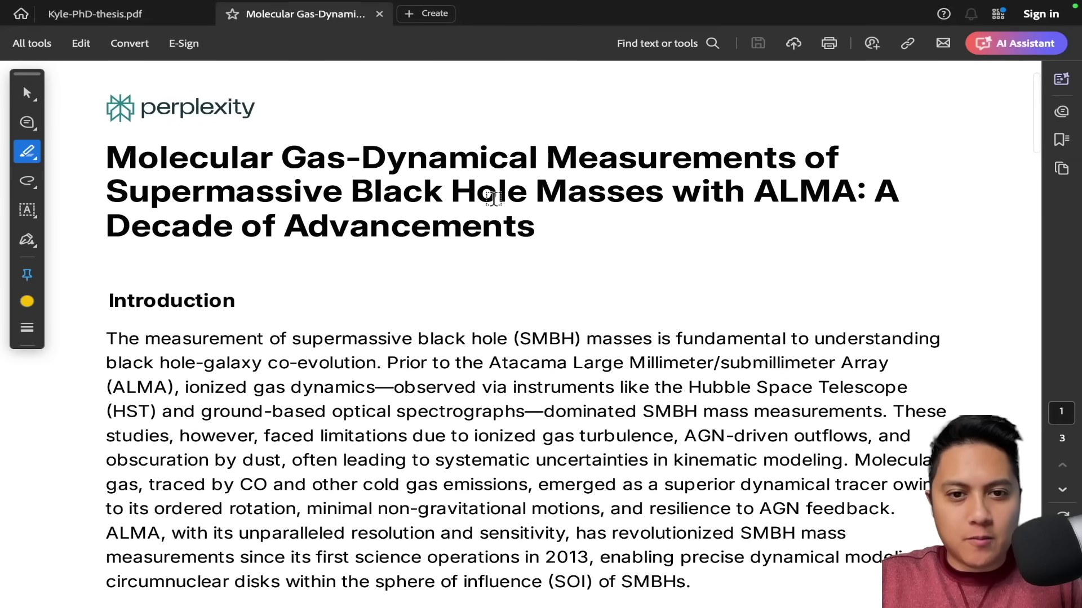
pyautogui.scroll(-1, 297, 239)
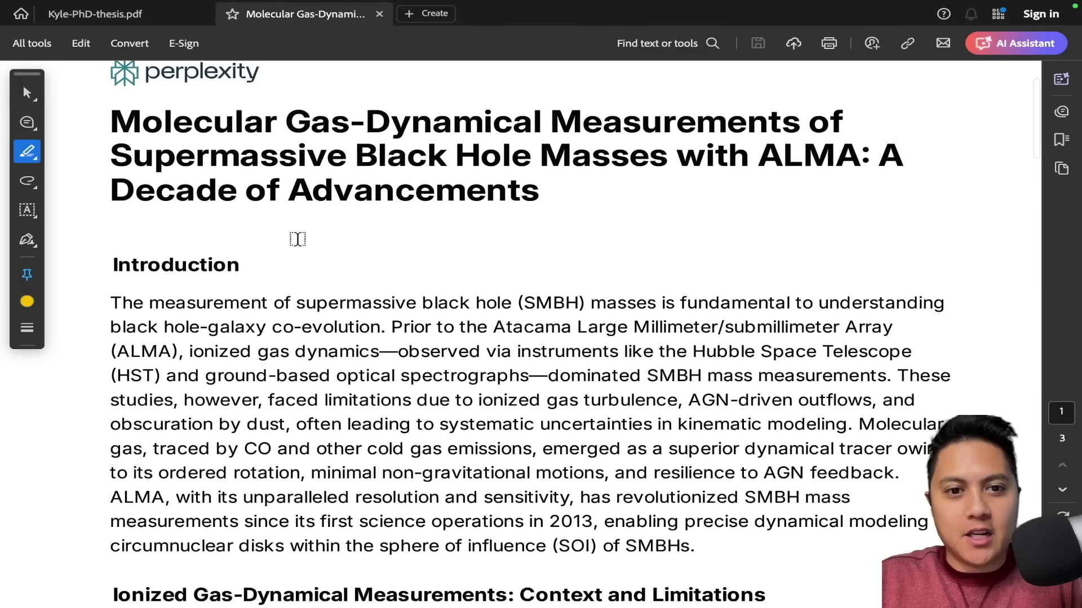
pyautogui.scroll(-1, 298, 248)
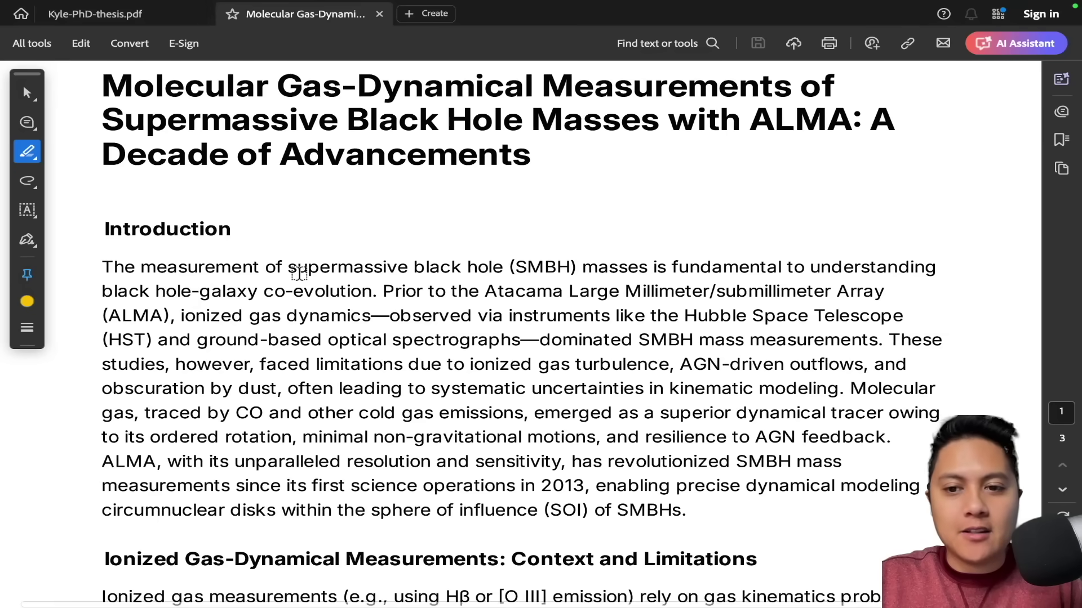
pyautogui.scroll(-1, 289, 262)
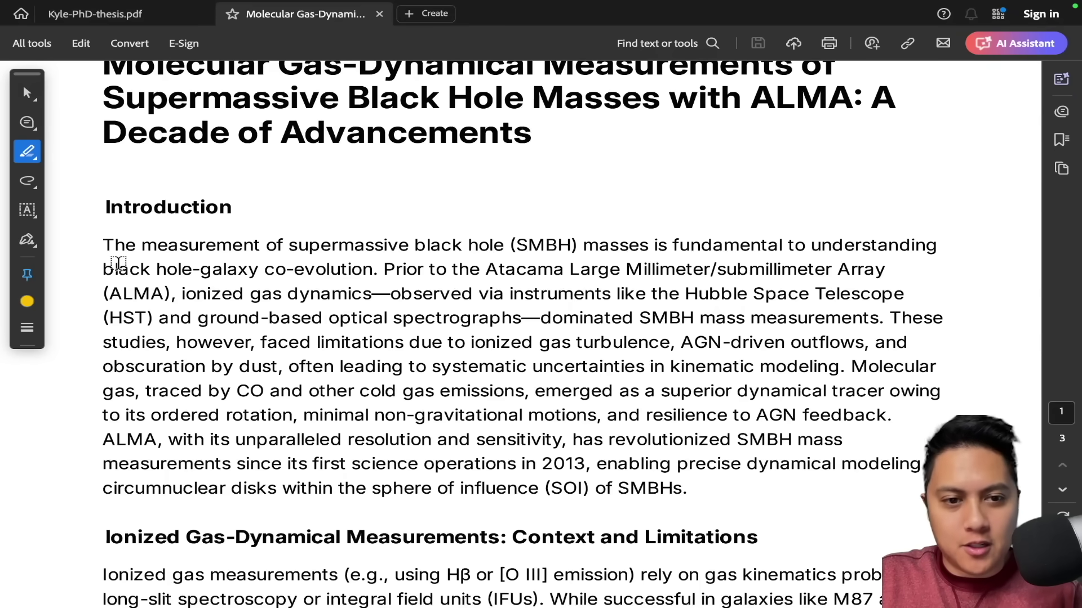
pyautogui.scroll(-3, 815, 251)
pyautogui.moveTo(888, 231); pyautogui.dragTo(841, 280)
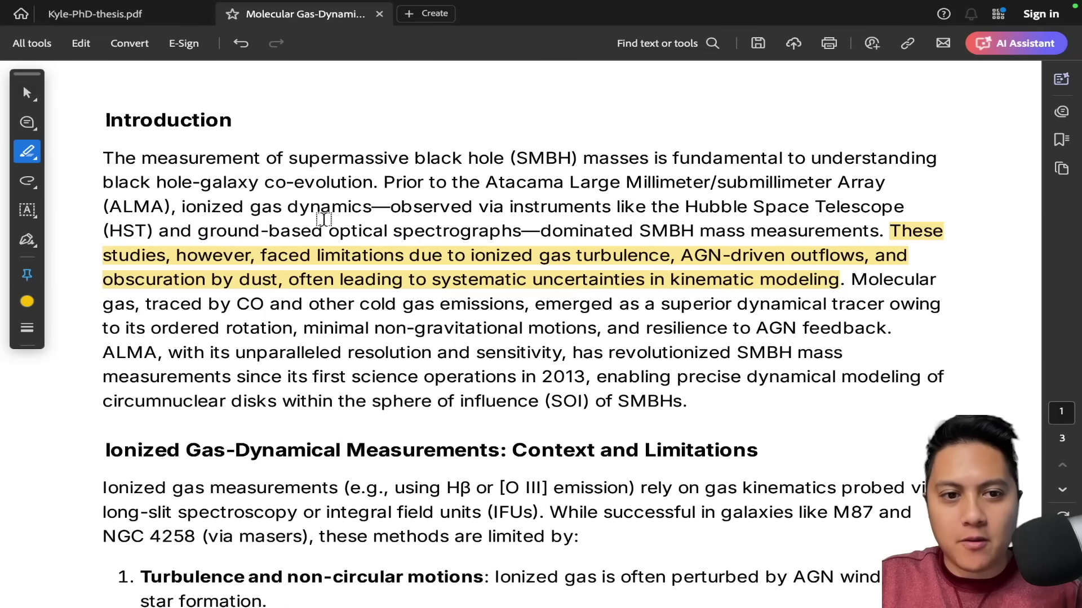
pyautogui.scroll(-2, 647, 356)
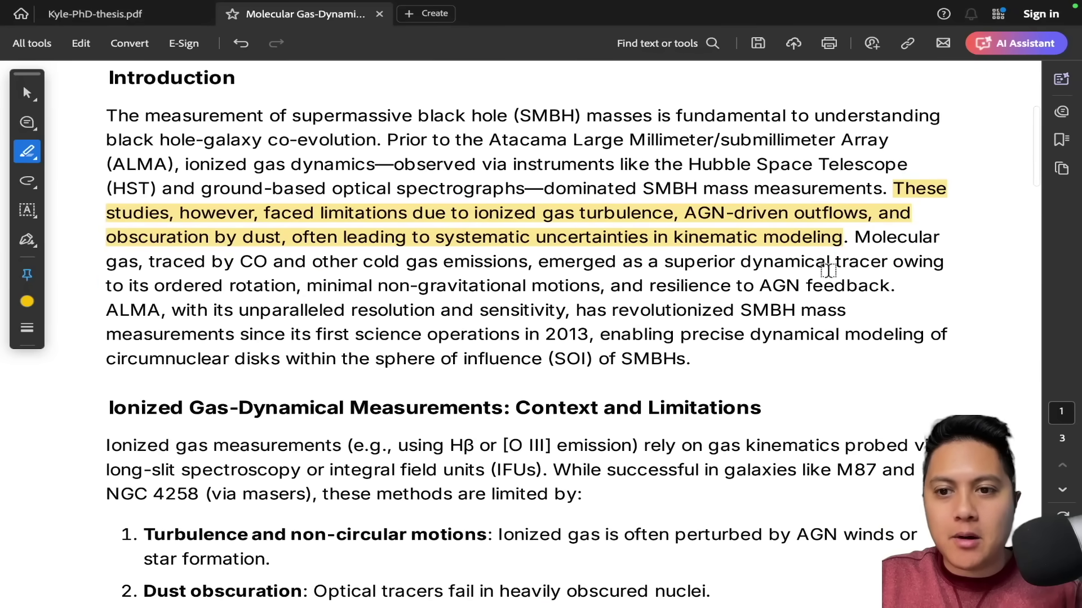
pyautogui.scroll(-2, 823, 275)
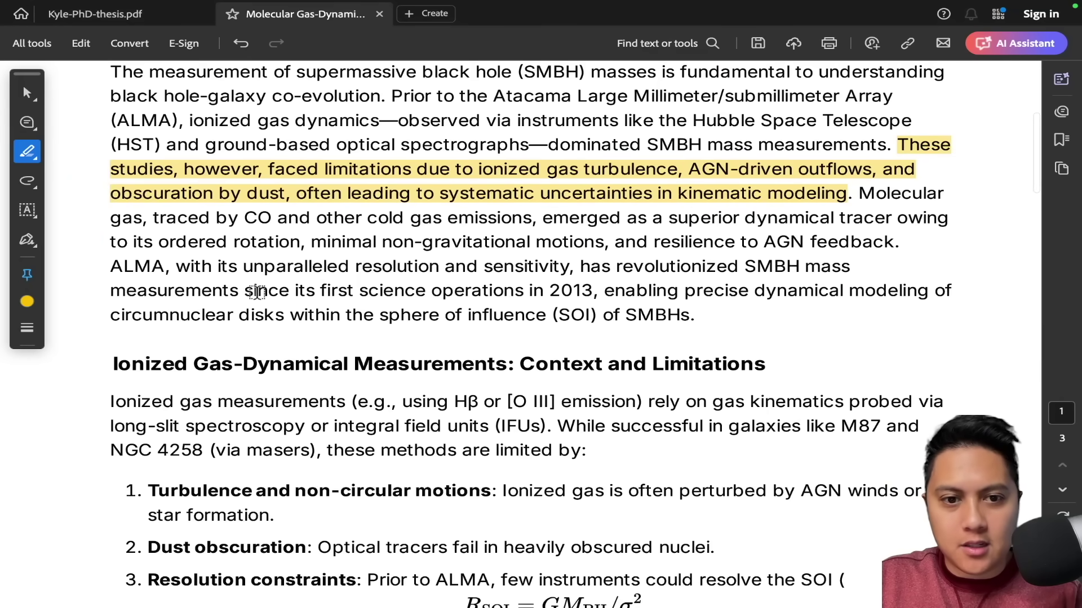
pyautogui.scroll(-5, 498, 445)
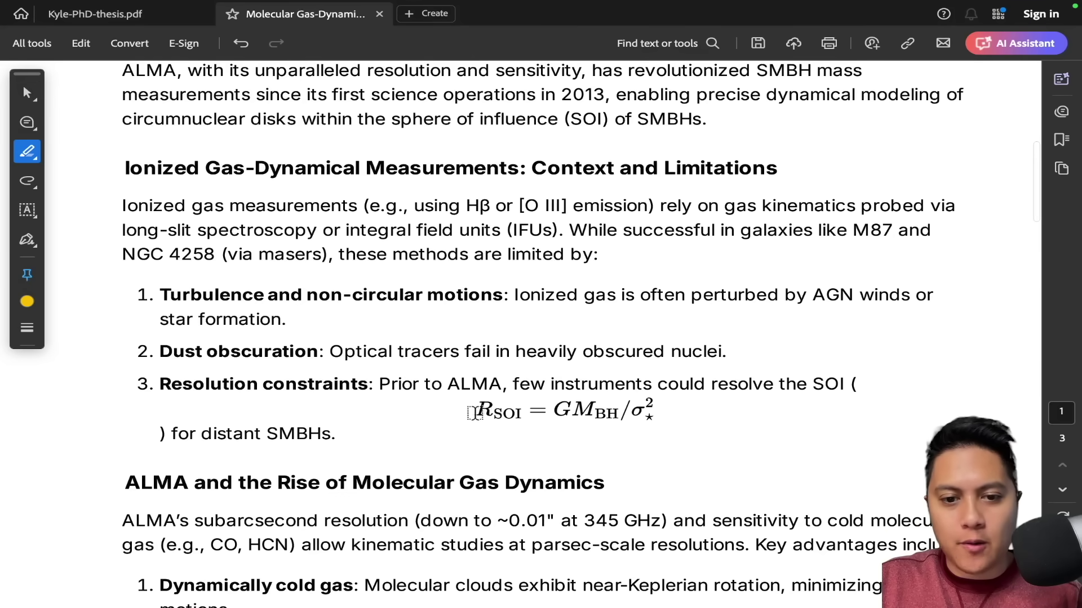
# Undo an accidental 'ALMA,' highlight, then highlight the phrase 'radiative transfer codes'.
pyautogui.moveTo(475, 413)
pyautogui.mouseDown()
pyautogui.moveTo(654, 416)
pyautogui.moveTo(510, 416)
pyautogui.mouseUp()
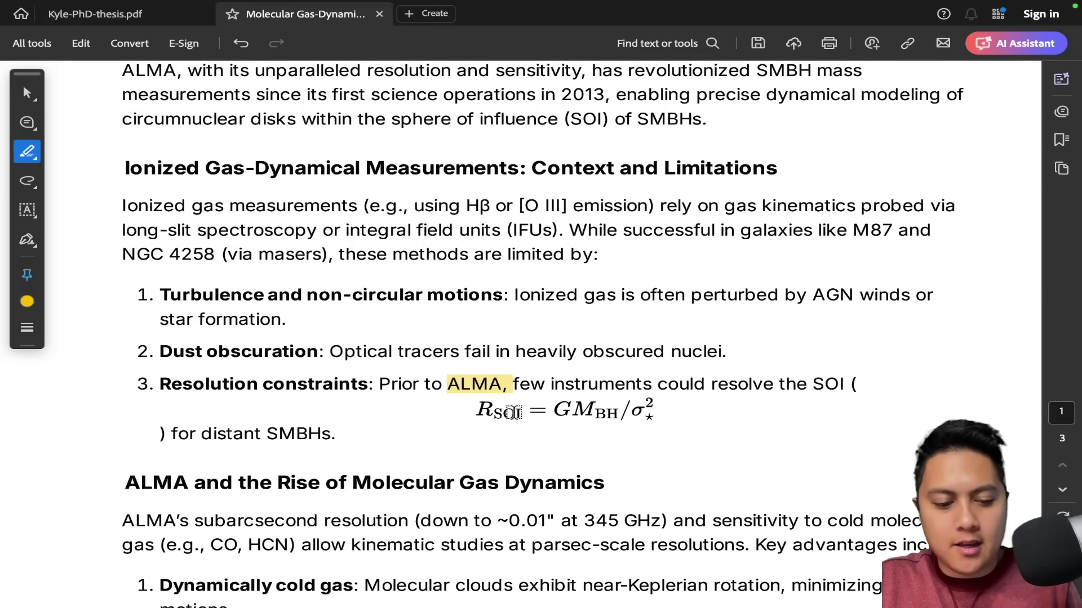
pyautogui.hotkey('ctrl', 'z')
pyautogui.scroll(-1, 516, 407)
pyautogui.scroll(-5, 270, 242)
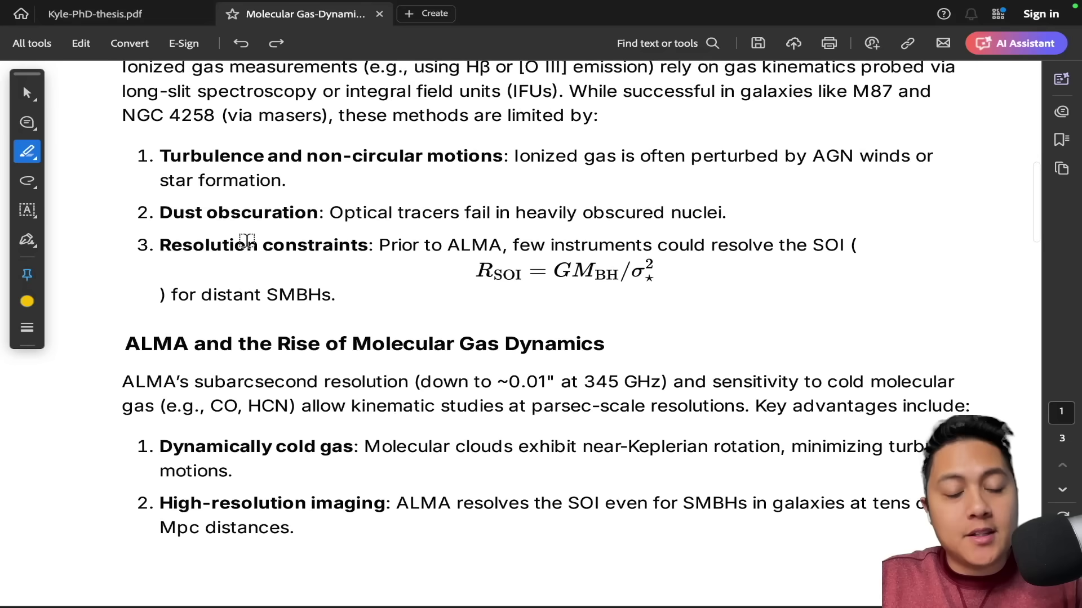
pyautogui.scroll(-1, 259, 192)
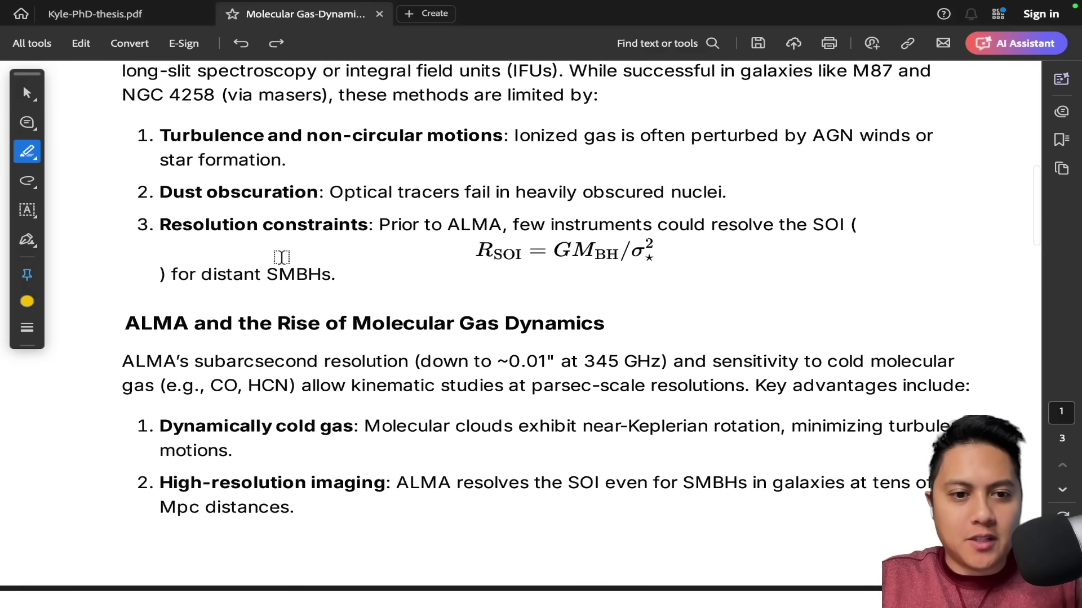
pyautogui.scroll(-4, 329, 361)
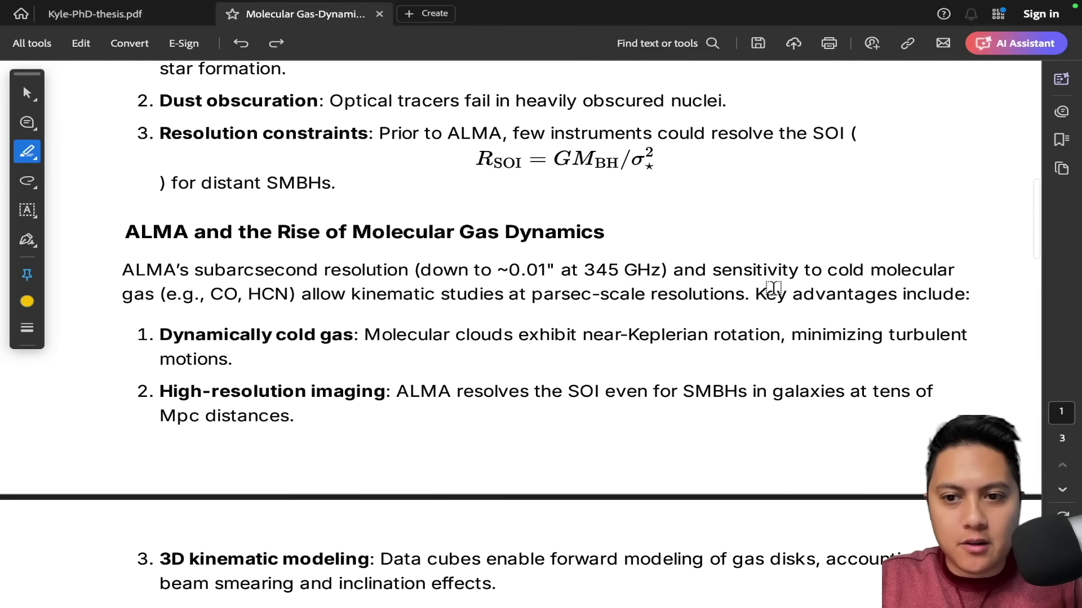
pyautogui.scroll(-20, 387, 295)
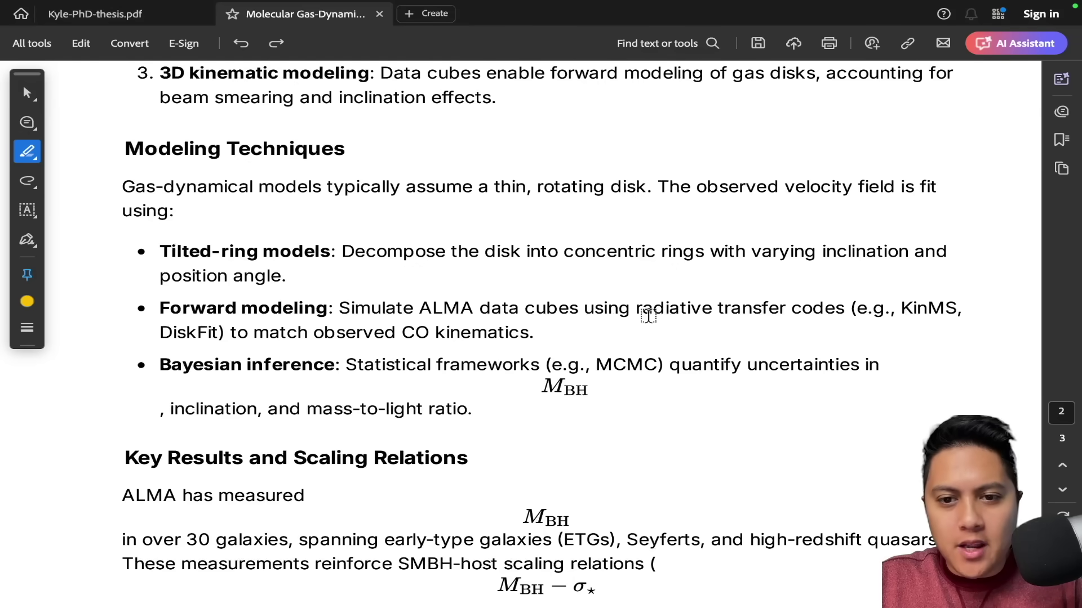
pyautogui.moveTo(631, 311); pyautogui.dragTo(834, 310)
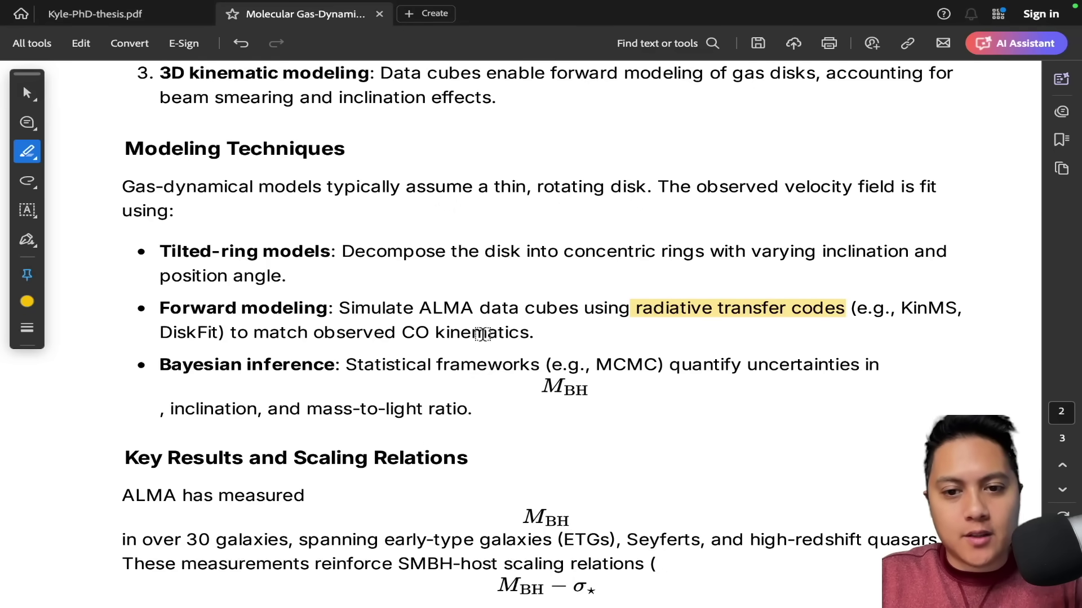
# Highlight the Kabasares et al. (2023) references for NGC 4786 and NGC 5193 in the table.
pyautogui.scroll(-1, 469, 389)
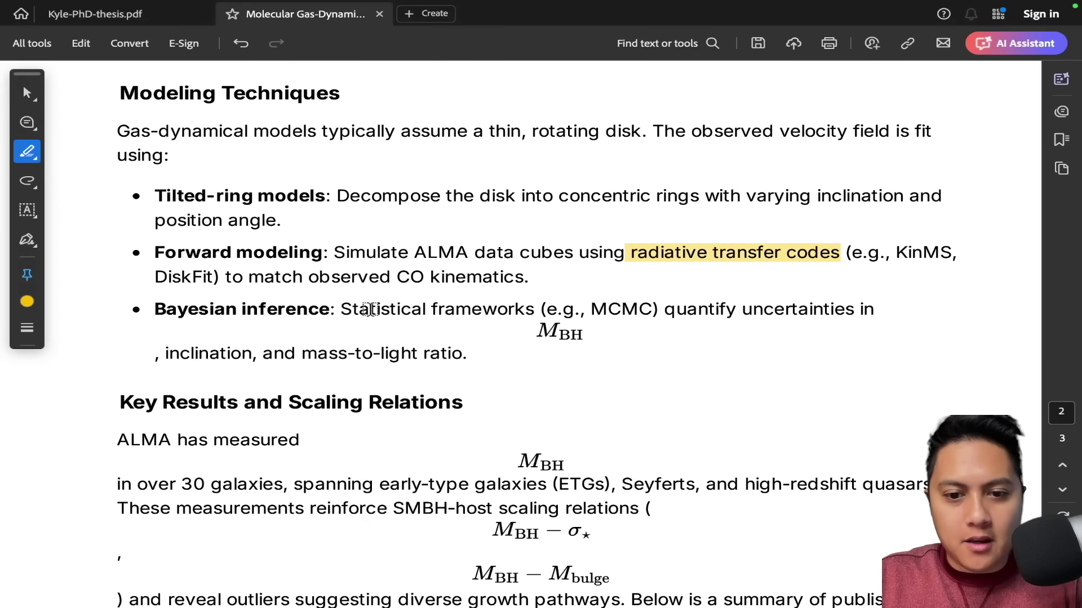
pyautogui.rightClick(370, 309)
pyautogui.click(267, 344)
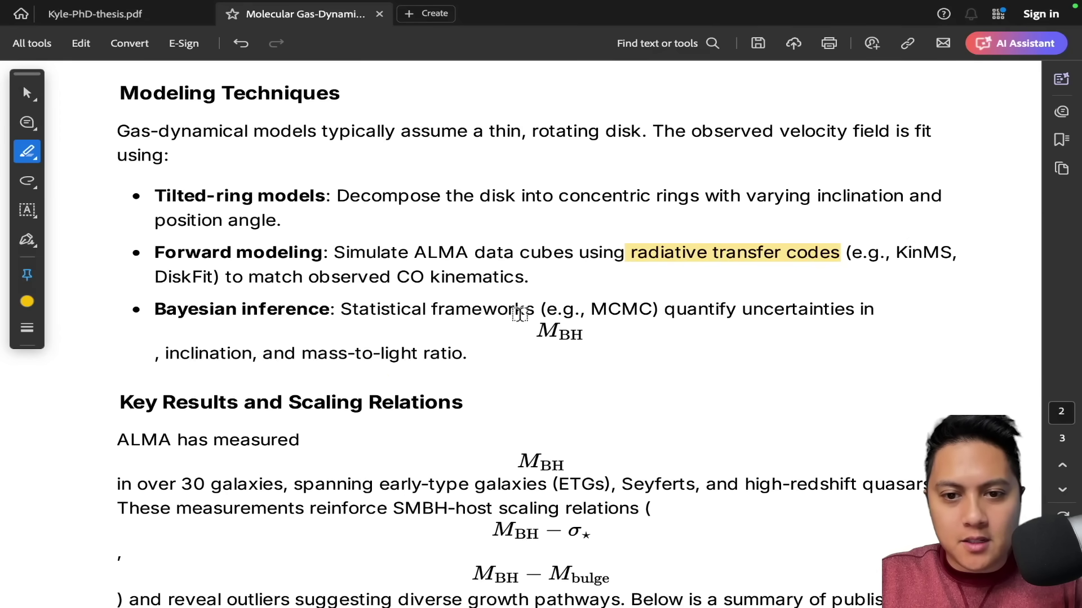
pyautogui.scroll(-1, 543, 270)
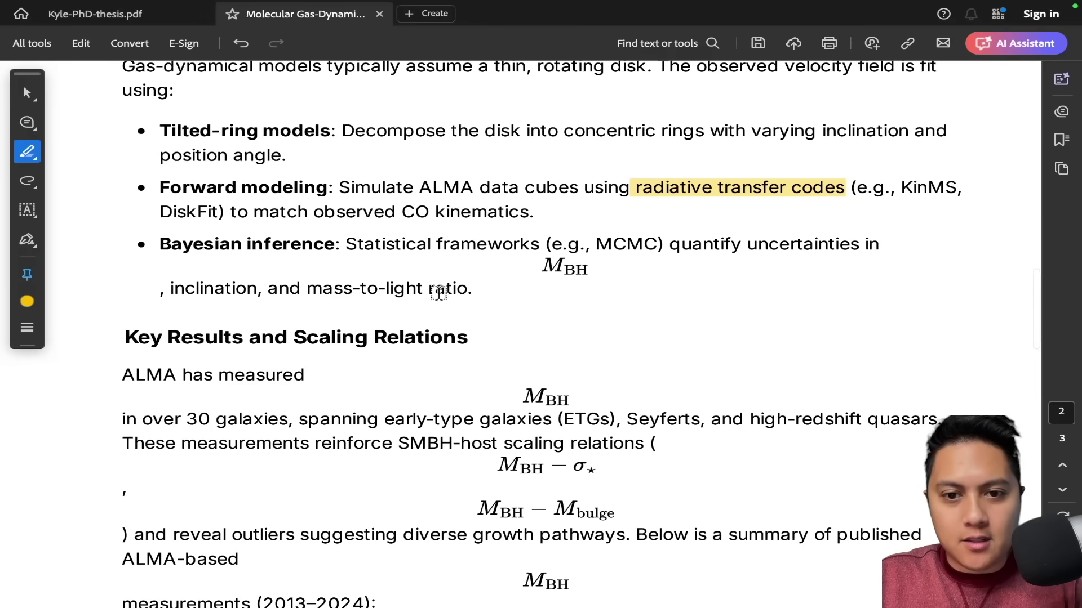
pyautogui.scroll(-1, 566, 309)
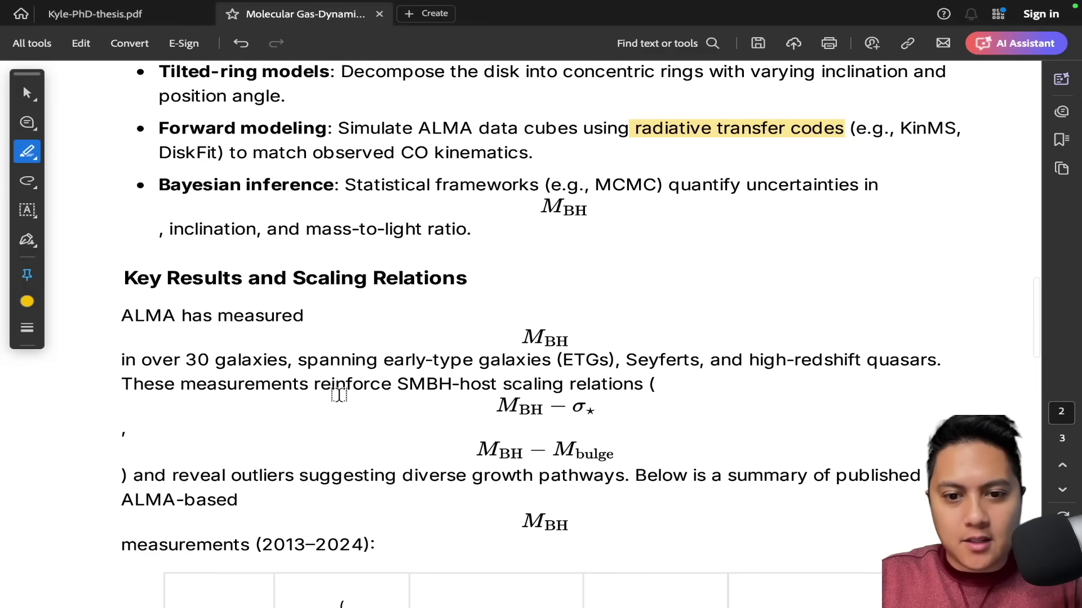
pyautogui.scroll(-1, 360, 377)
pyautogui.scroll(4, 579, 288)
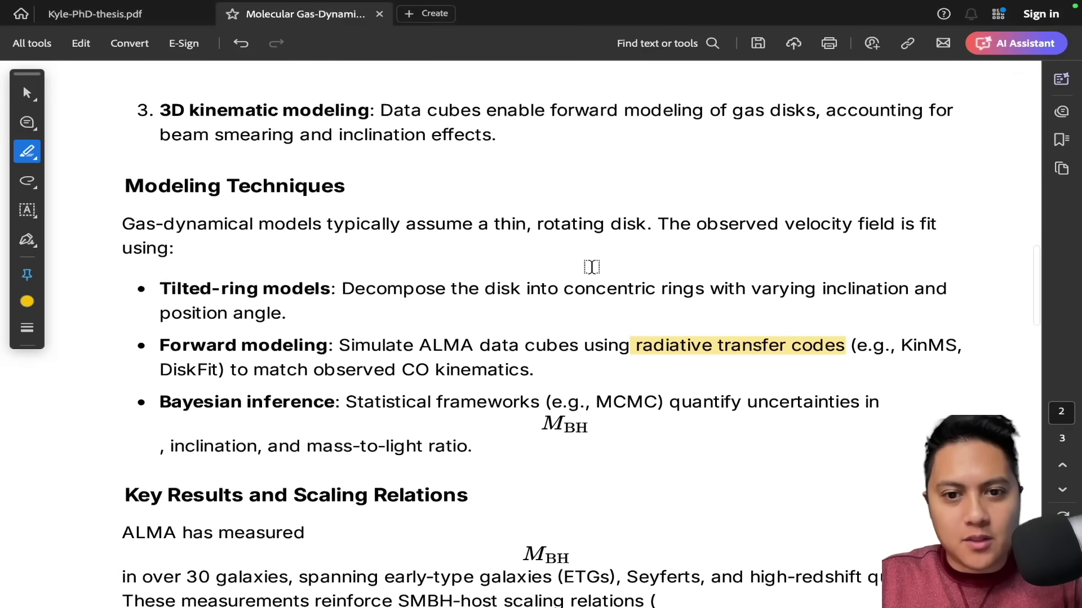
pyautogui.scroll(-4, 562, 381)
pyautogui.scroll(-3, 418, 366)
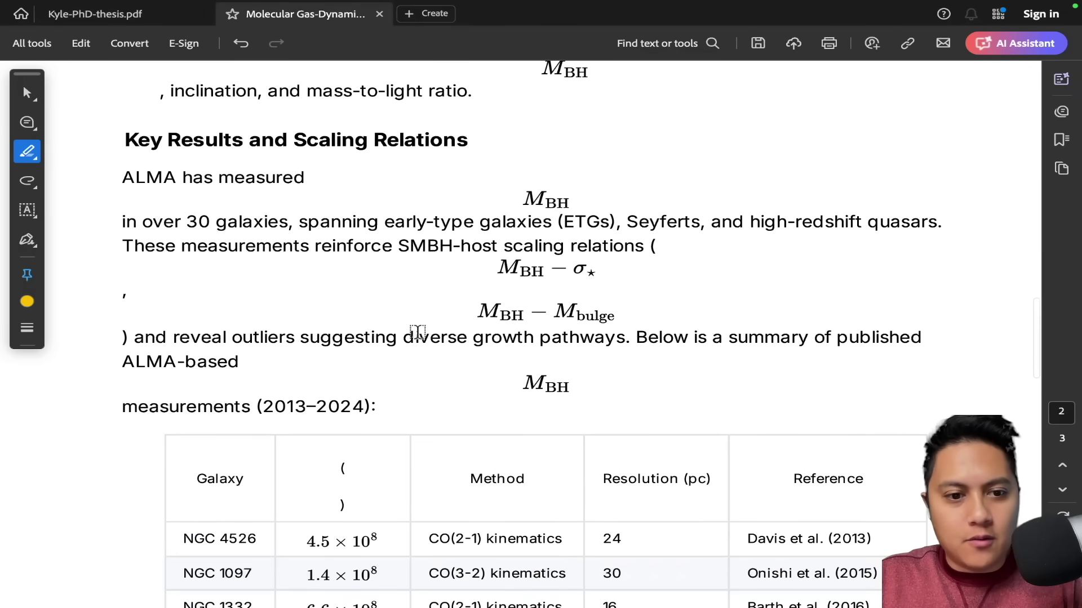
pyautogui.scroll(-5, 577, 366)
pyautogui.scroll(1, 440, 319)
pyautogui.scroll(-4, 440, 318)
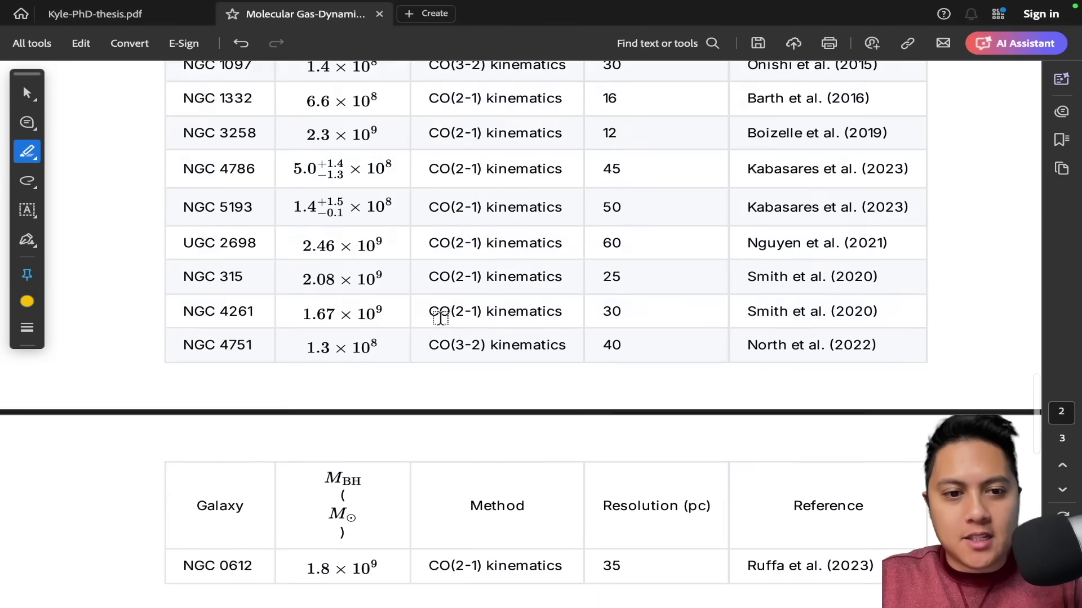
pyautogui.scroll(-3, 439, 316)
pyautogui.scroll(6, 440, 318)
pyautogui.keyDown('ctrl'); pyautogui.scroll(-1, 428, 312); pyautogui.keyUp('ctrl')
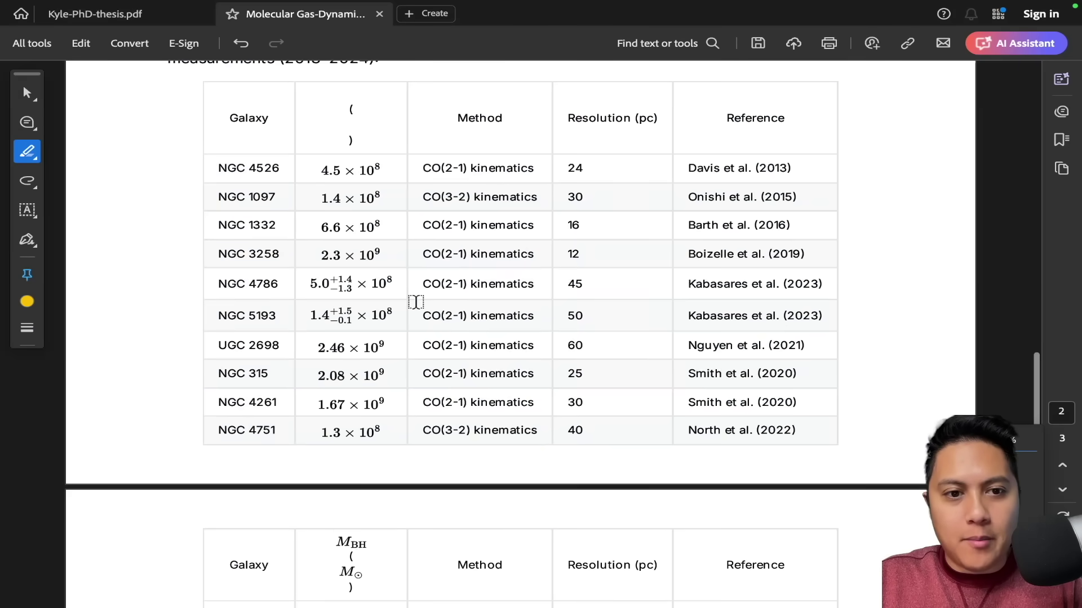
pyautogui.keyDown('ctrl'); pyautogui.scroll(1, 416, 303); pyautogui.keyUp('ctrl')
pyautogui.scroll(-4, 246, 370)
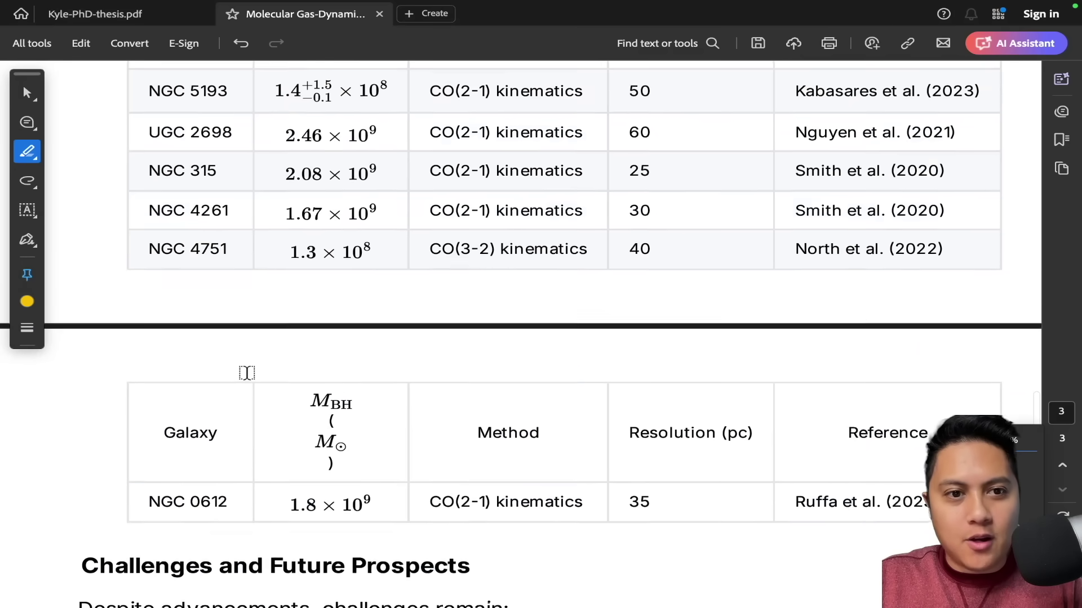
pyautogui.scroll(4, 246, 373)
pyautogui.tripleClick(863, 272)
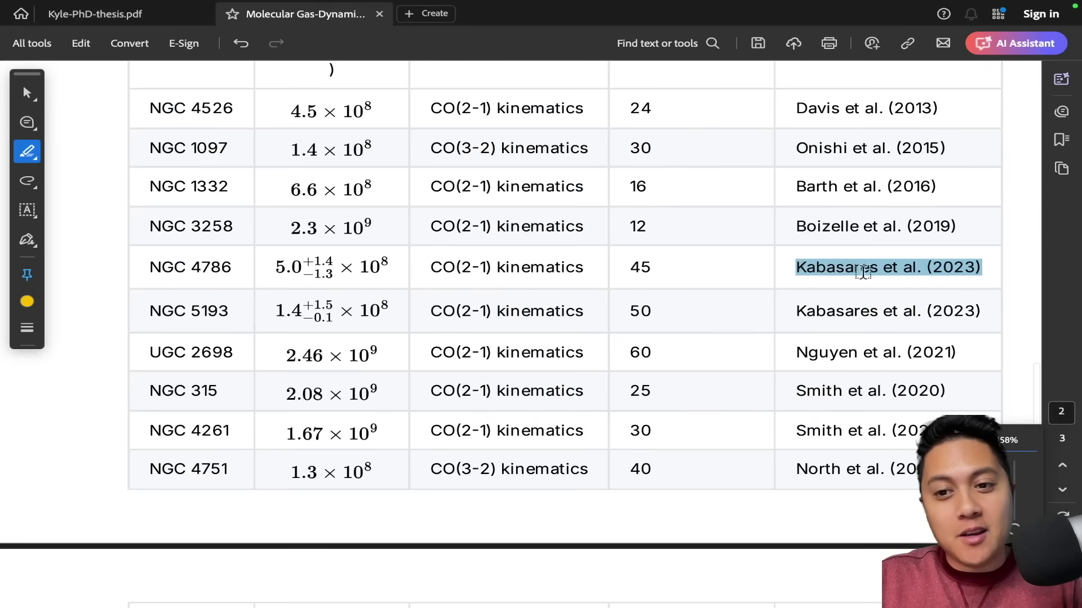
pyautogui.moveTo(981, 311); pyautogui.dragTo(789, 310)
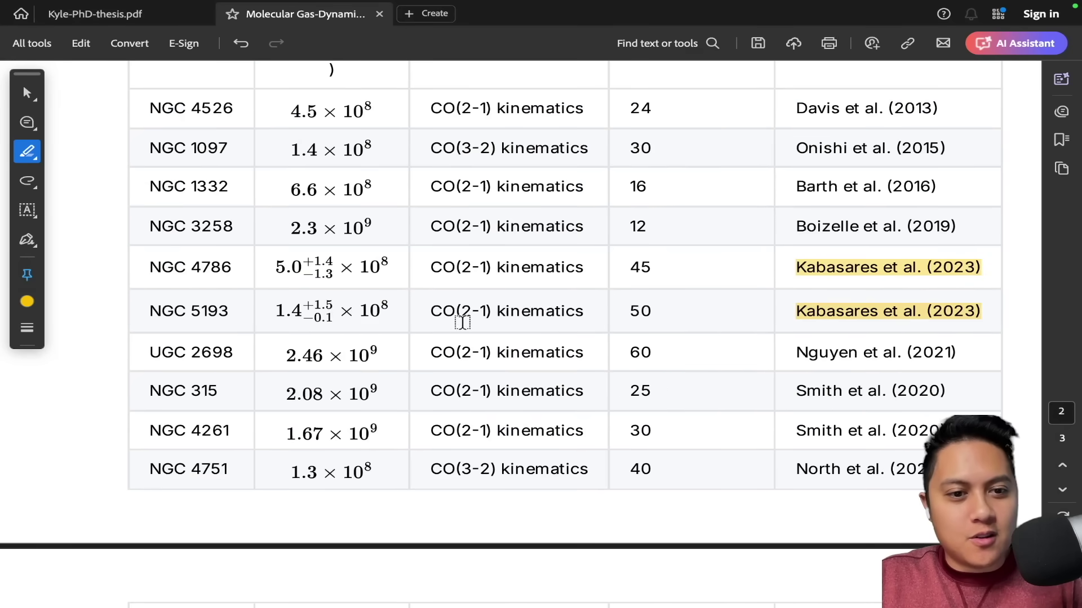
# Scroll through the rest of the report, then switch to the PhD thesis showing Table 8.1.
pyautogui.keyDown('ctrl'); pyautogui.scroll(-1, 233, 374); pyautogui.keyUp('ctrl')
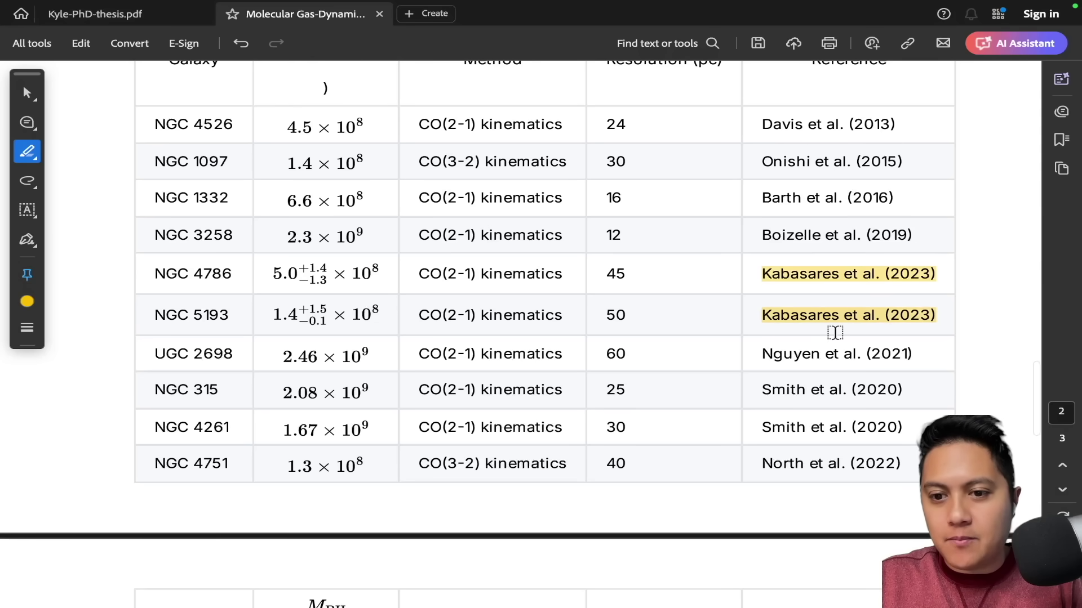
pyautogui.scroll(-5, 834, 406)
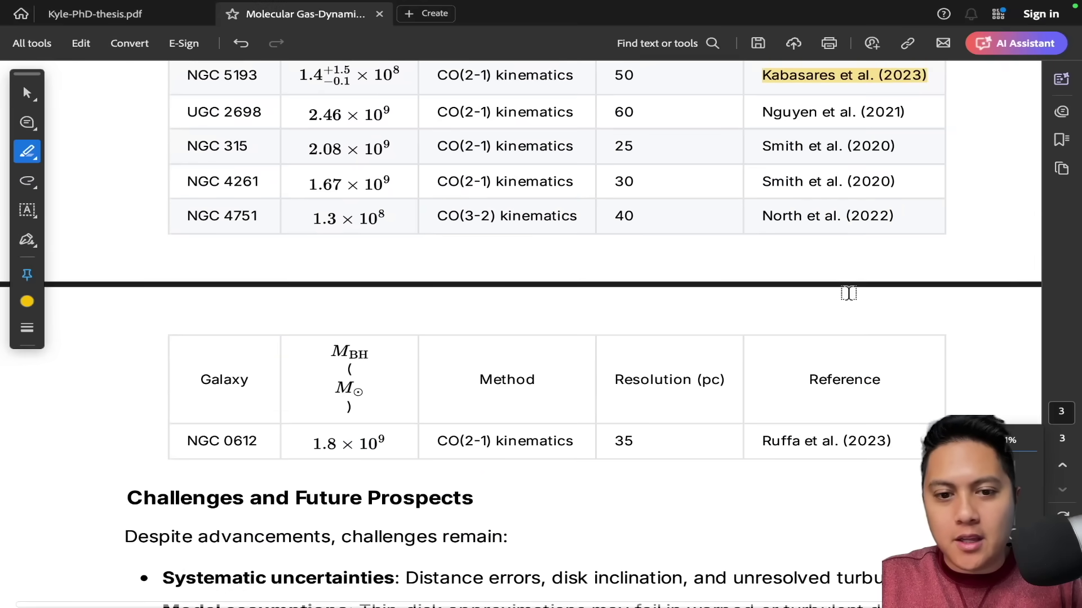
pyautogui.scroll(2, 848, 293)
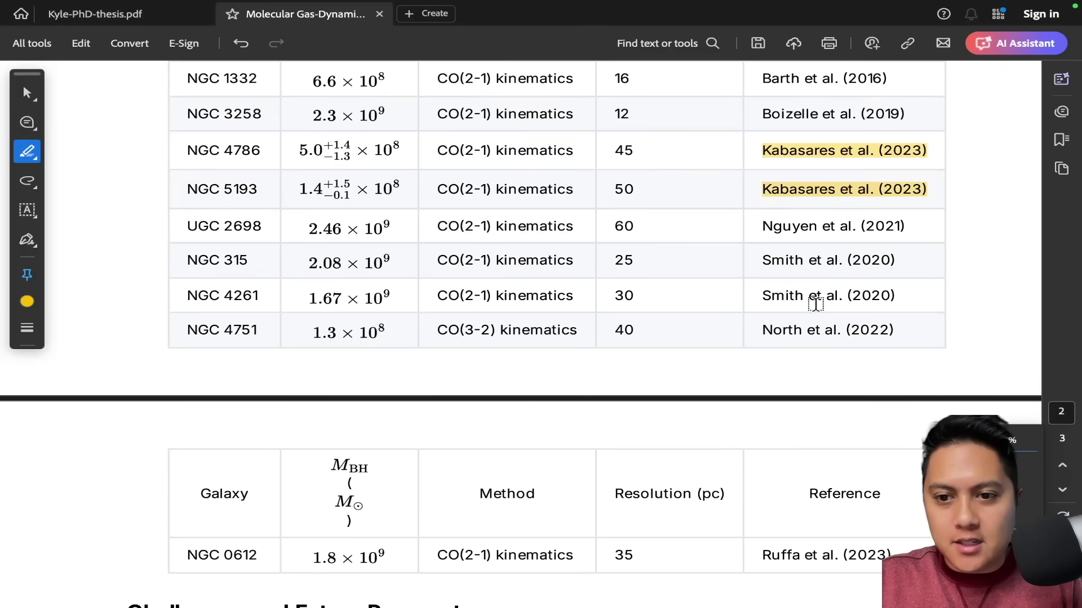
pyautogui.scroll(2, 815, 304)
pyautogui.scroll(-1, 814, 305)
pyautogui.moveTo(875, 604)
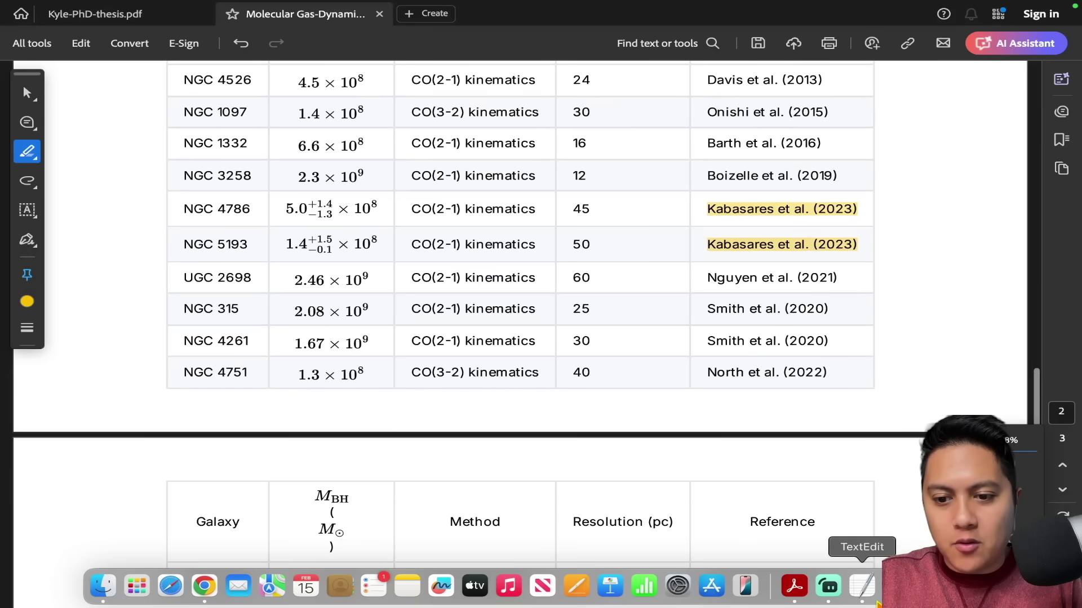
pyautogui.click(136, 13)
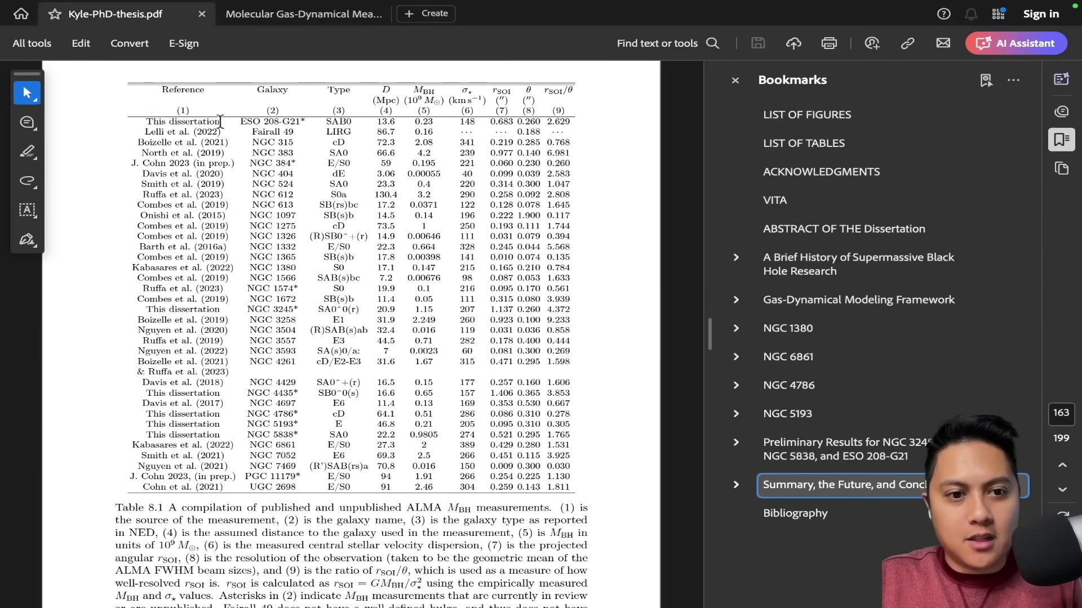
# Back in the report, highlight the 45 and 50 pc resolution values for NGC 4786 and NGC 5193.
pyautogui.click(276, 15)
pyautogui.scroll(3, 492, 271)
pyautogui.scroll(-2, 492, 271)
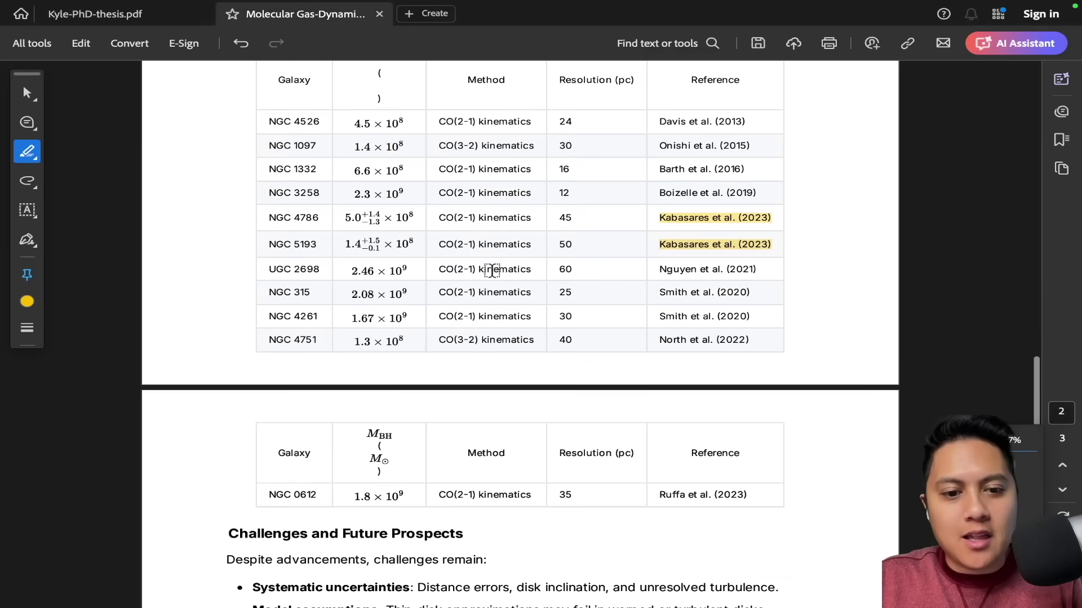
pyautogui.scroll(4, 491, 271)
pyautogui.keyDown('ctrl'); pyautogui.scroll(2, 492, 271); pyautogui.keyUp('ctrl')
pyautogui.scroll(-3, 492, 271)
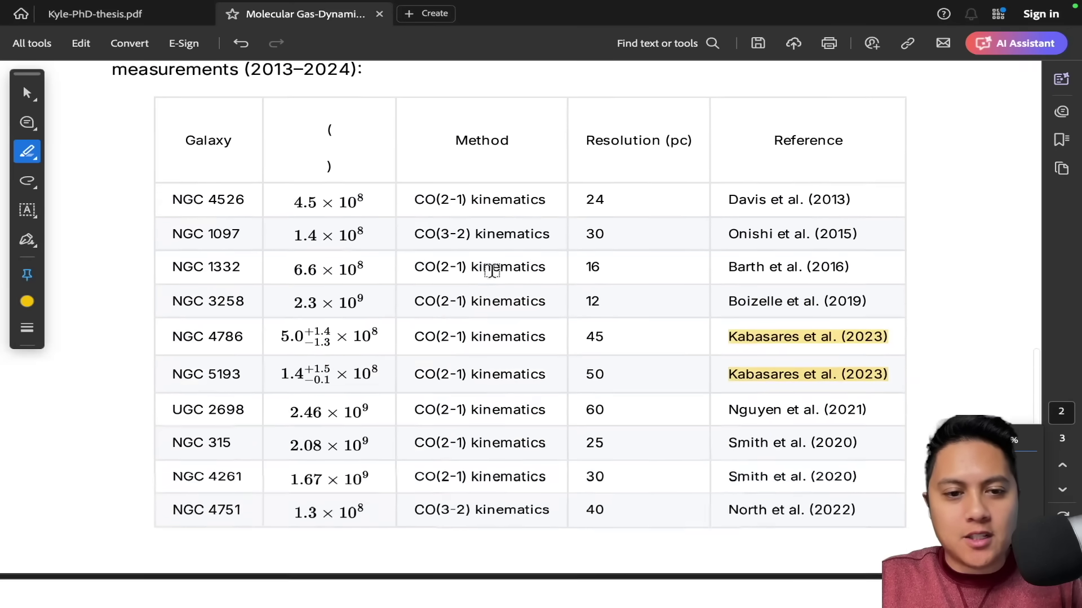
pyautogui.scroll(-1, 392, 325)
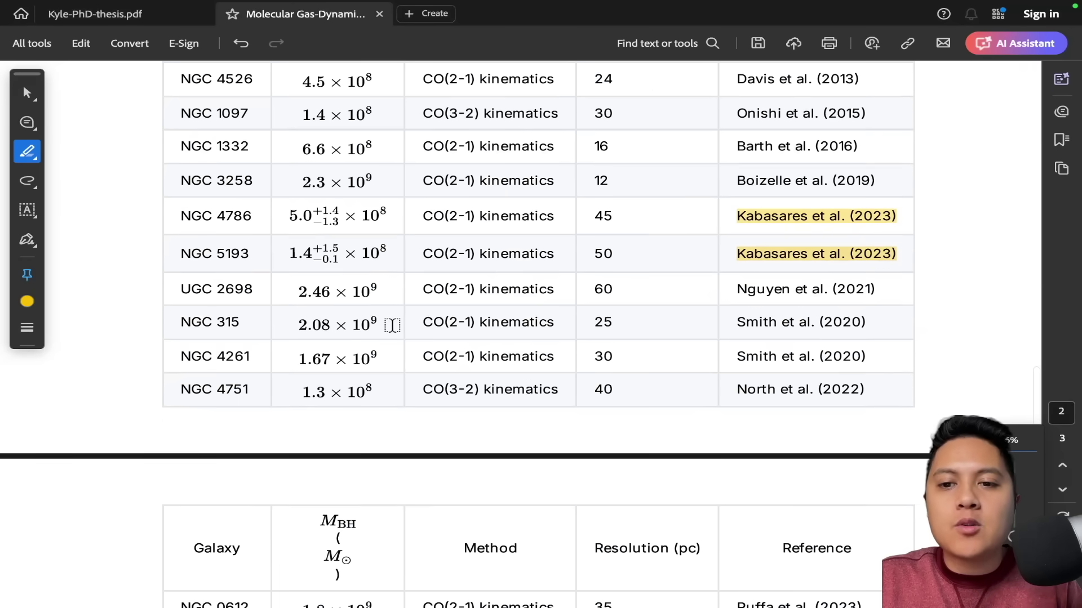
pyautogui.scroll(1, 438, 339)
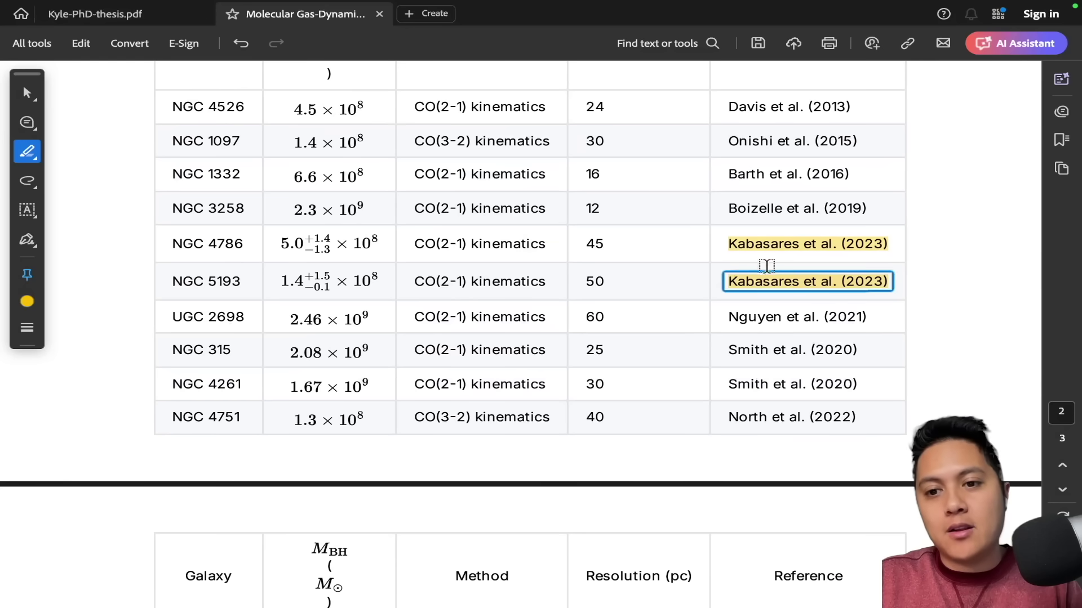
pyautogui.scroll(1, 800, 158)
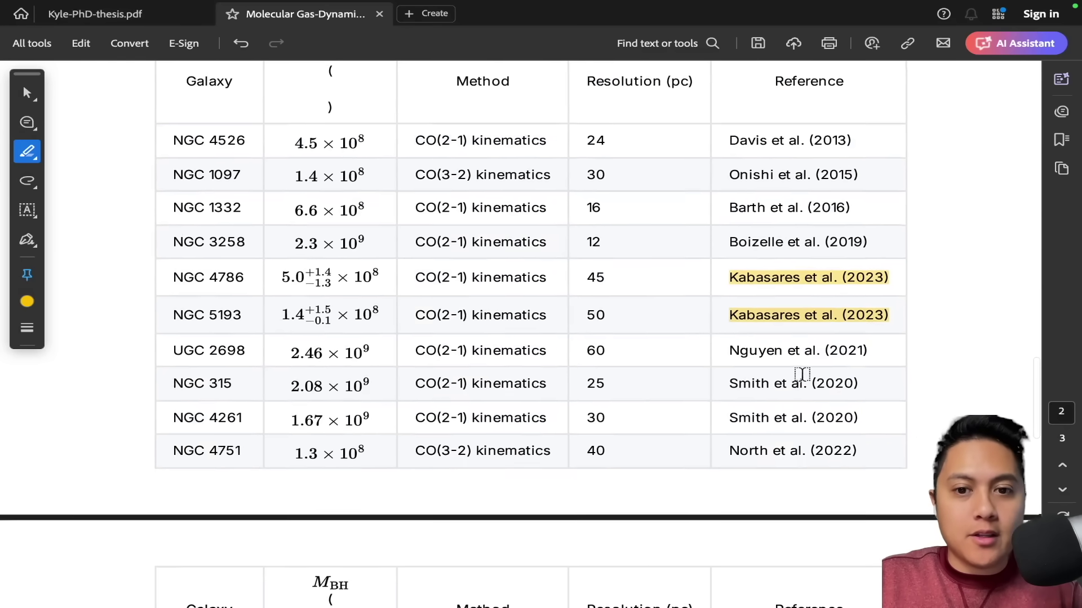
pyautogui.scroll(-1, 802, 375)
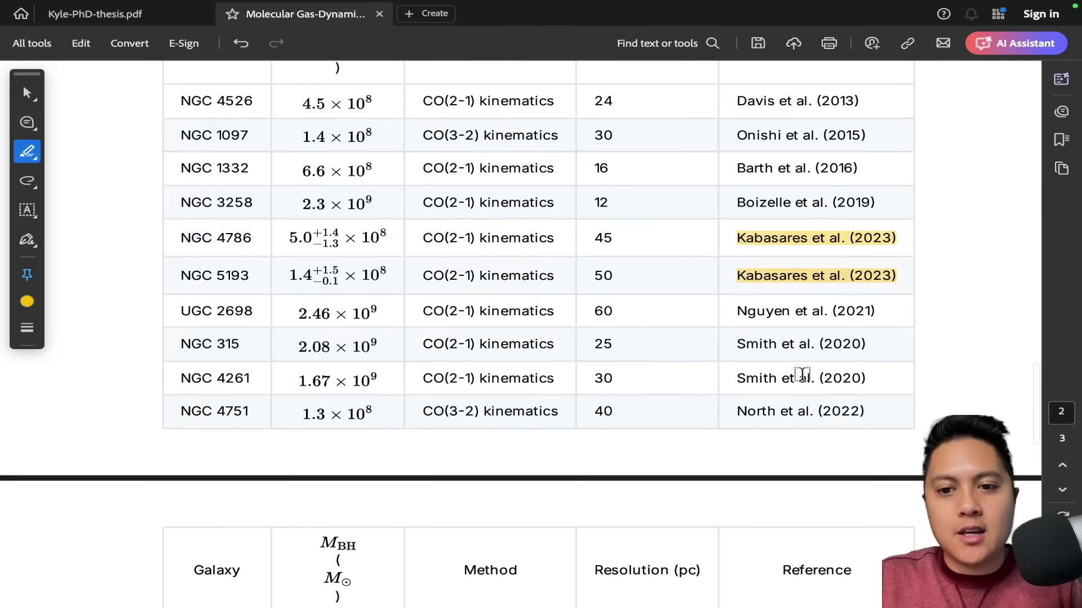
pyautogui.scroll(-3, 802, 375)
pyautogui.scroll(2, 802, 374)
pyautogui.scroll(-1, 802, 374)
pyautogui.scroll(1, 802, 375)
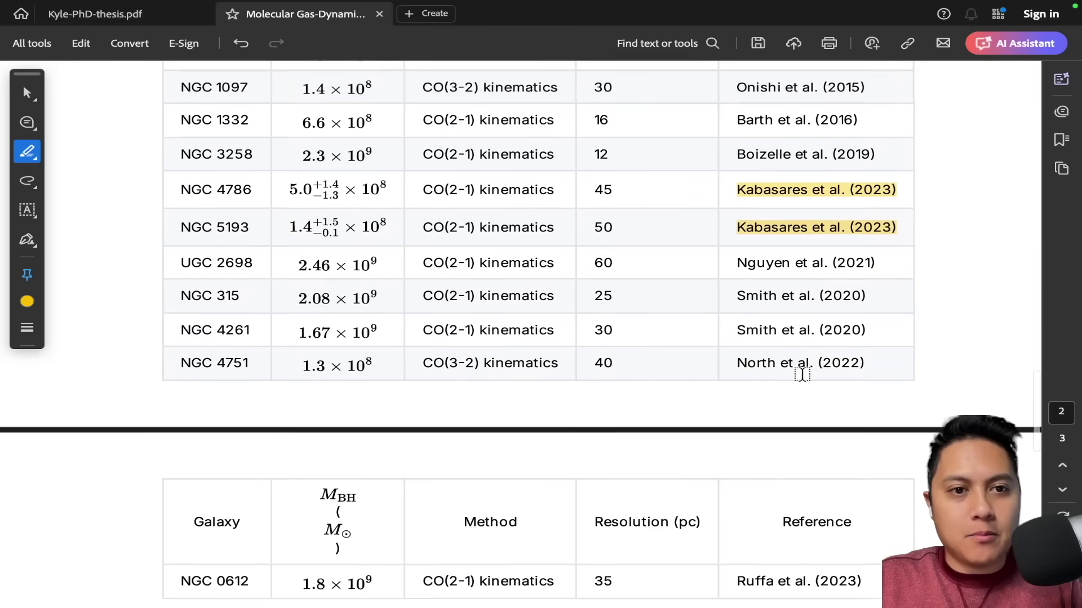
pyautogui.scroll(3, 451, 266)
pyautogui.scroll(-8, 451, 271)
pyautogui.scroll(8, 345, 312)
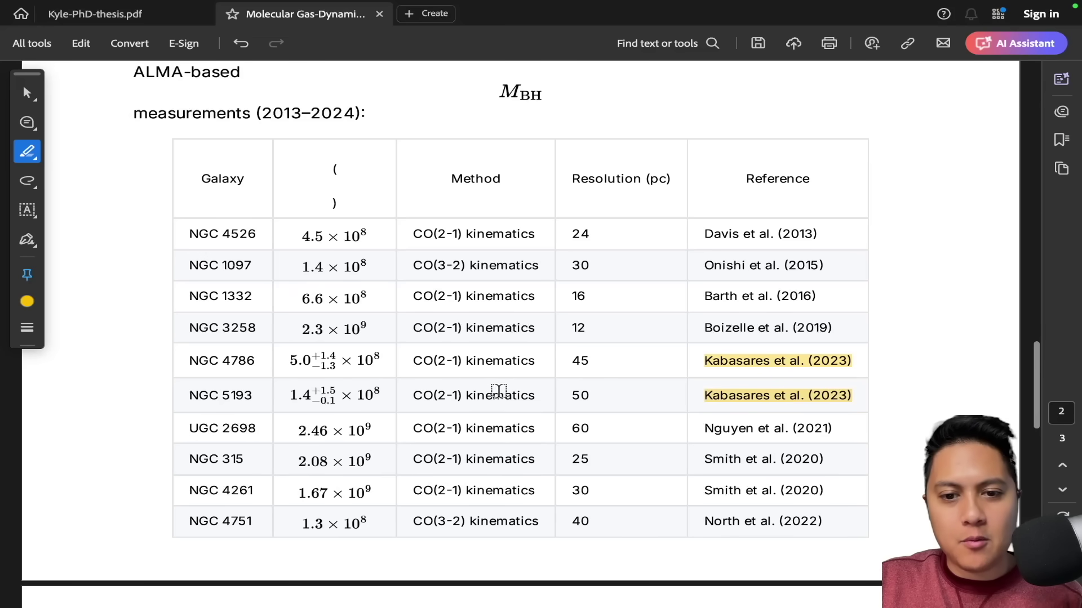
pyautogui.scroll(-5, 604, 413)
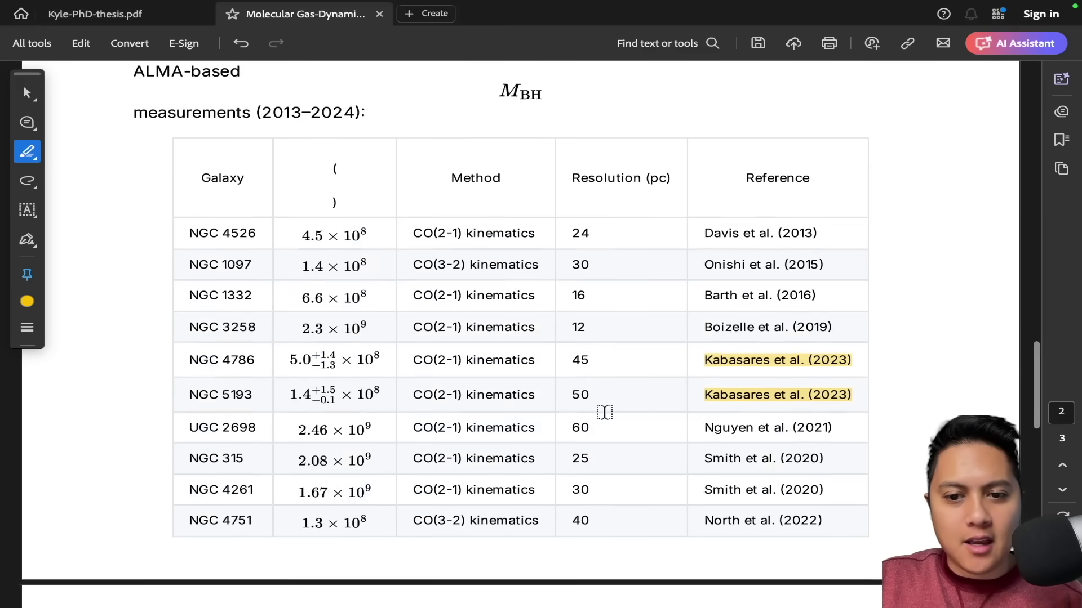
pyautogui.scroll(1, 605, 403)
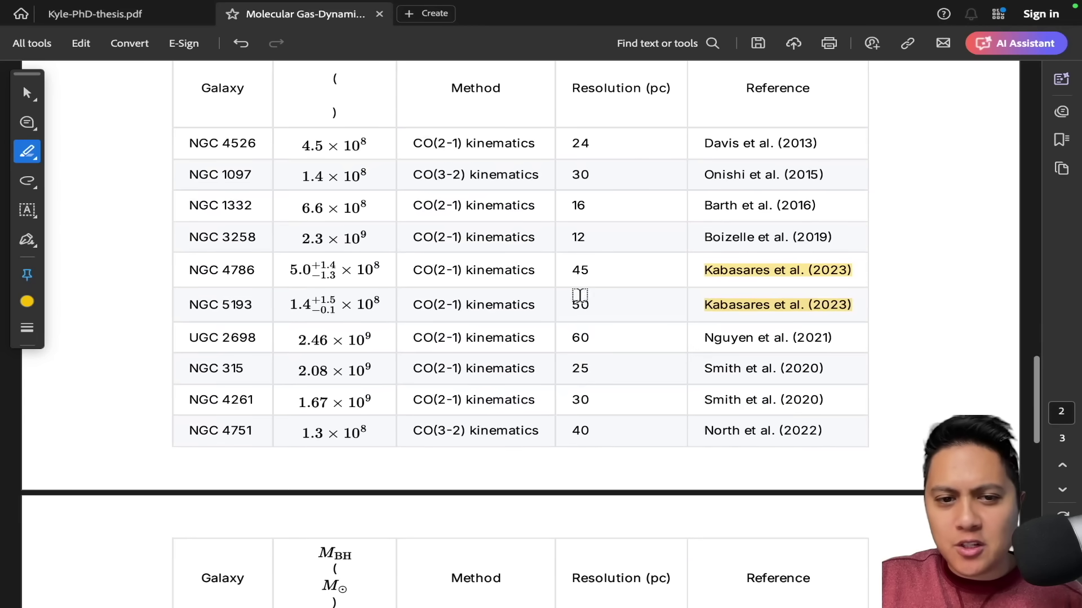
pyautogui.moveTo(587, 271); pyautogui.dragTo(560, 307)
pyautogui.scroll(1, 673, 302)
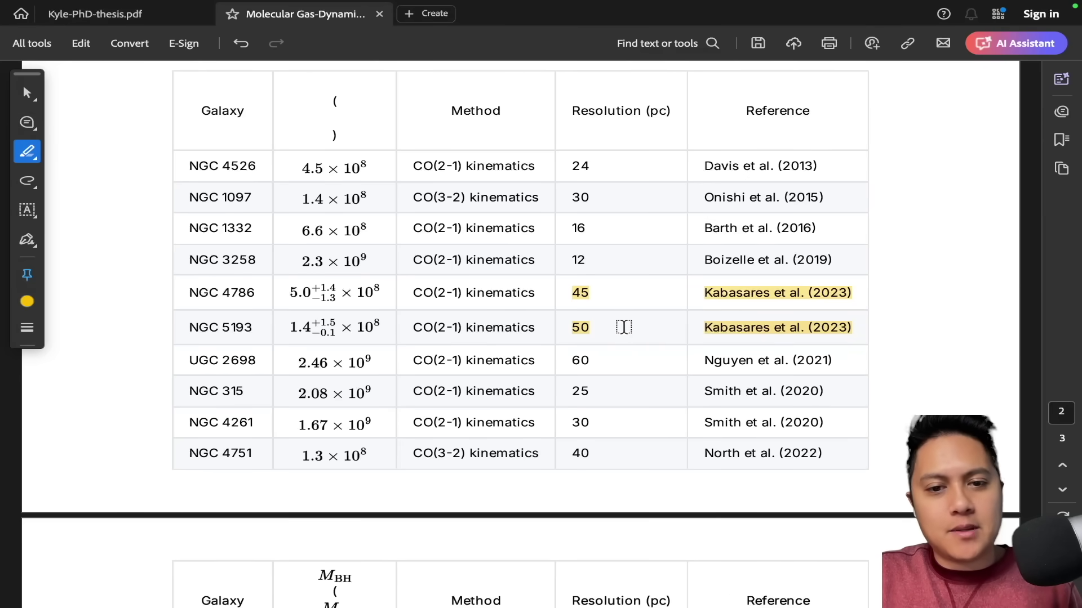
pyautogui.scroll(1, 634, 329)
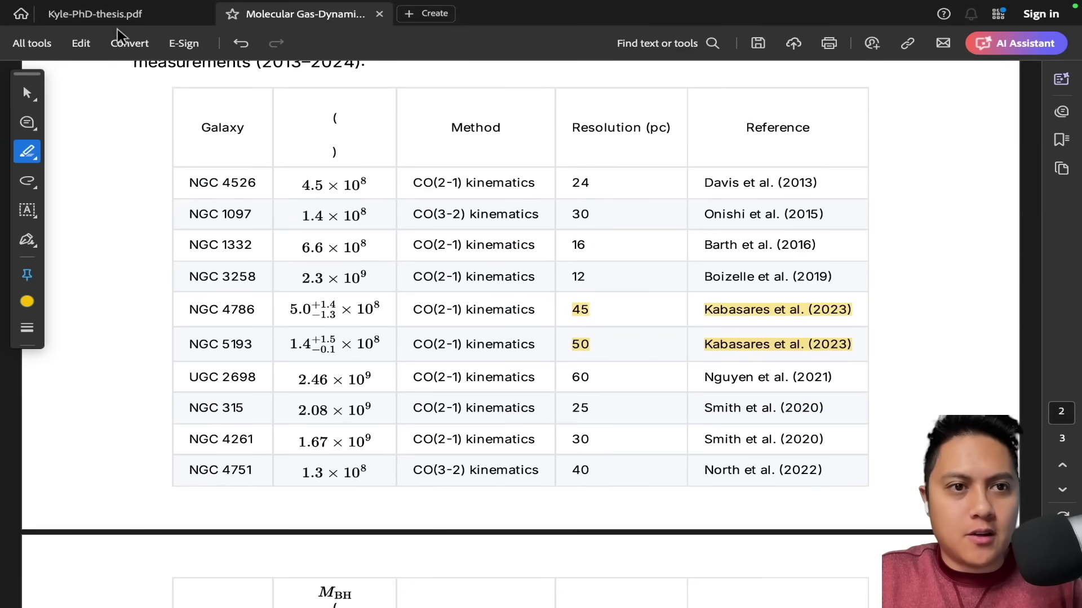
pyautogui.click(115, 14)
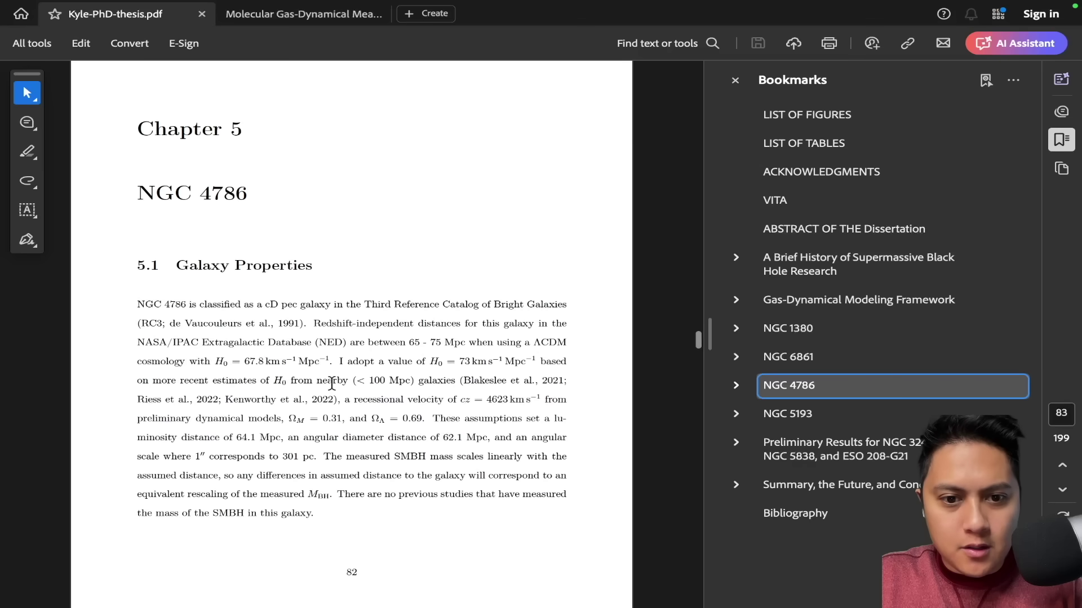
# Highlight the thesis phrase giving the 301 pc angular scale and compute 0.31*301 in Spotlight.
pyautogui.scroll(-1, 393, 449)
pyautogui.scroll(1, 309, 415)
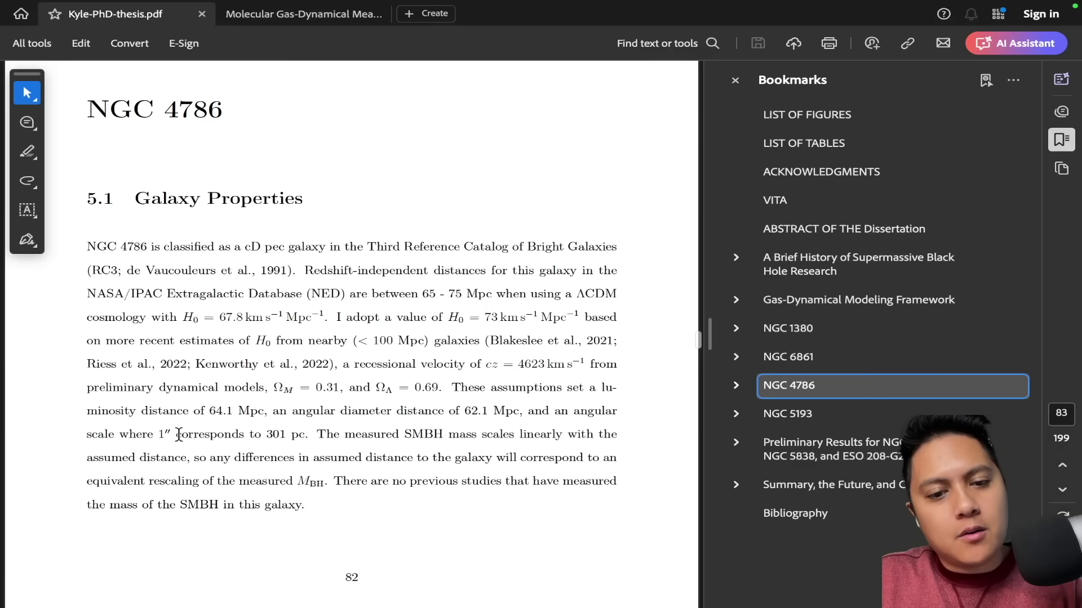
pyautogui.moveTo(120, 434); pyautogui.dragTo(305, 435)
pyautogui.click(351, 459)
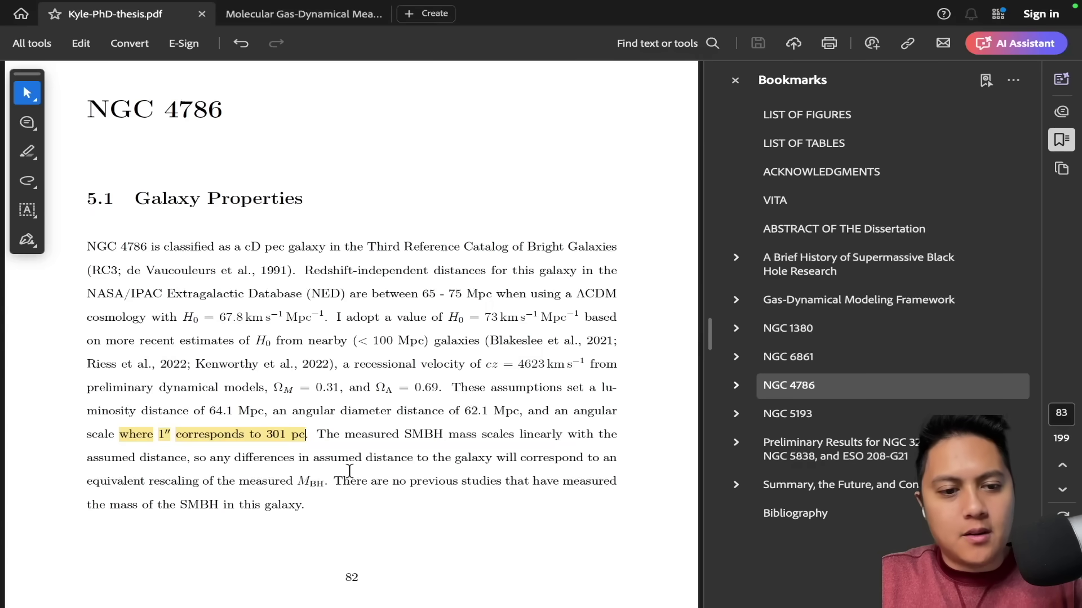
pyautogui.press('super+space')
pyautogui.write('0.31*301')
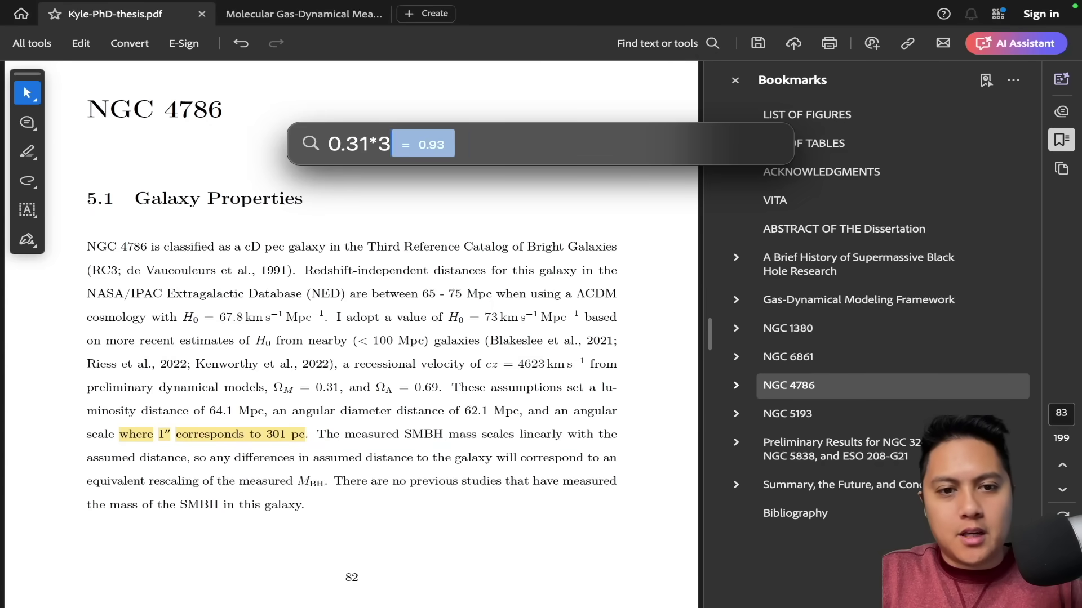
# In the thesis's NGC 5193 chapter, highlight the line where 1″ corresponds to 221 pc.
pyautogui.click(359, 18)
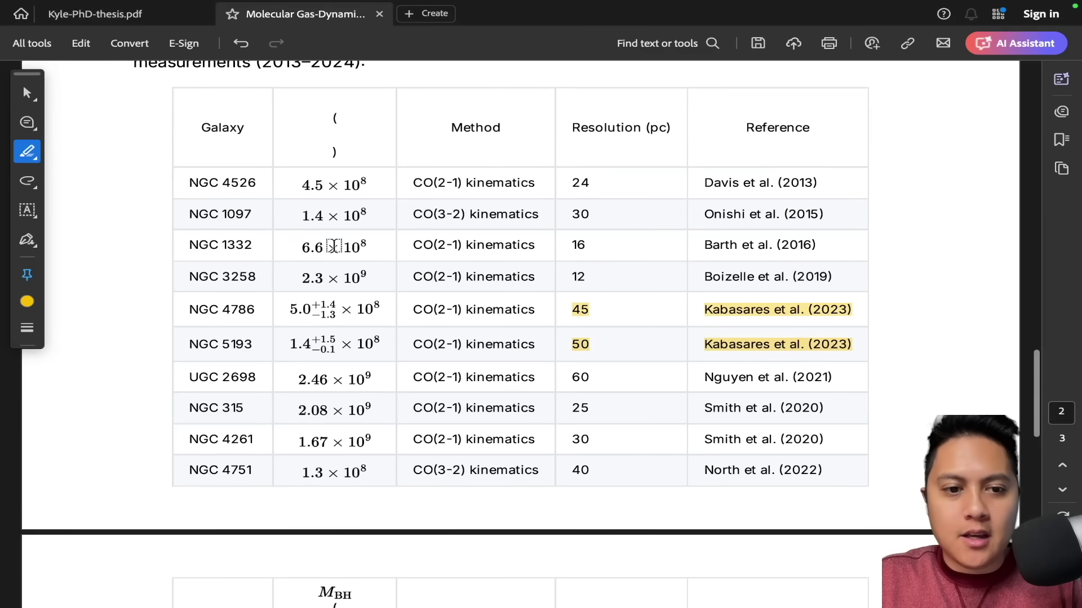
pyautogui.click(104, 16)
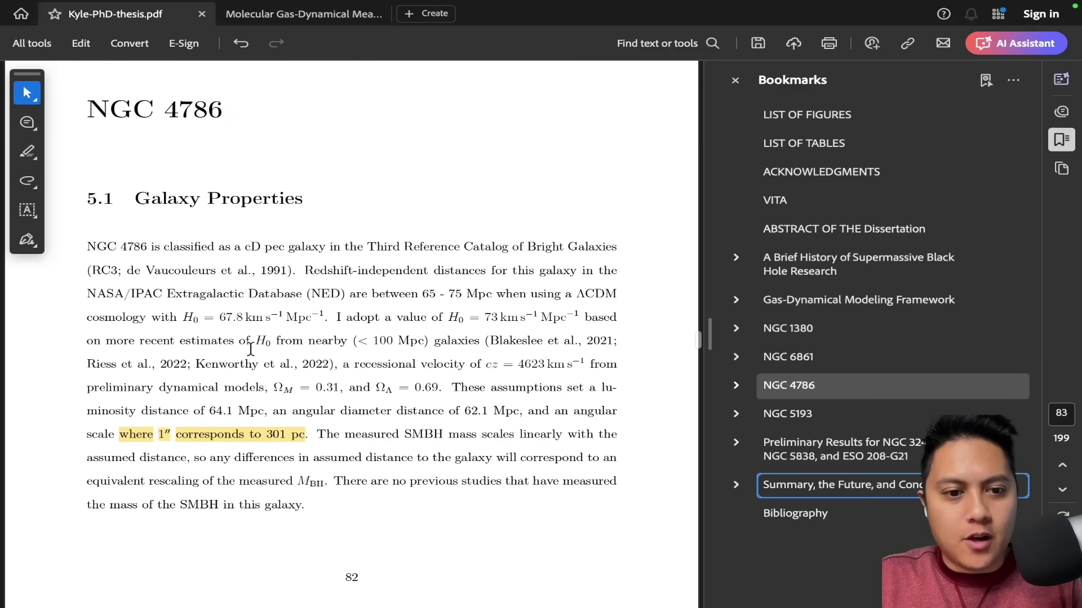
pyautogui.click(788, 413)
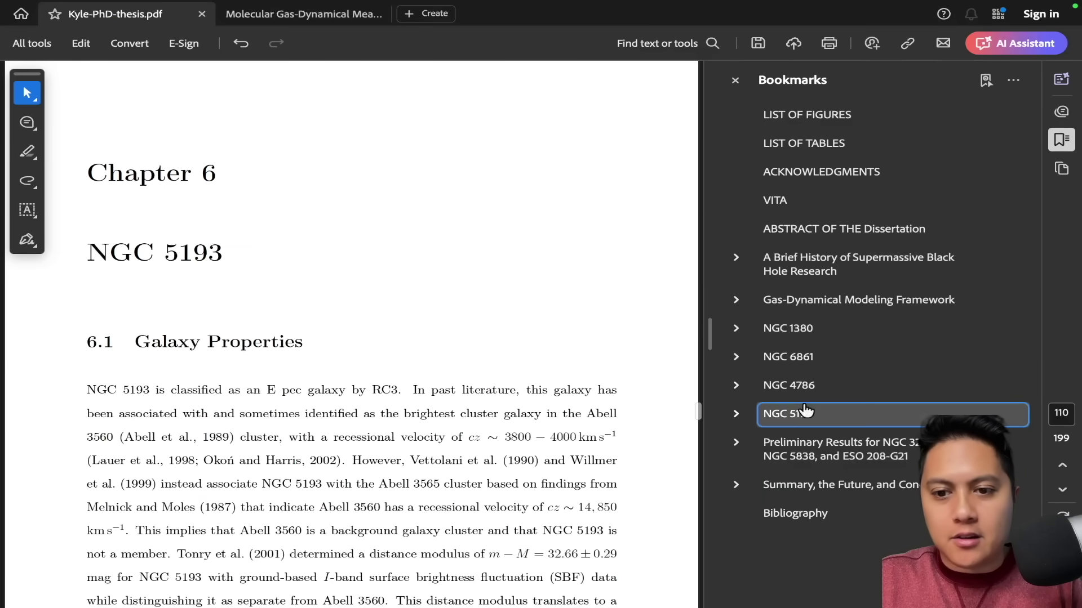
pyautogui.scroll(-2, 277, 467)
pyautogui.scroll(-6, 276, 466)
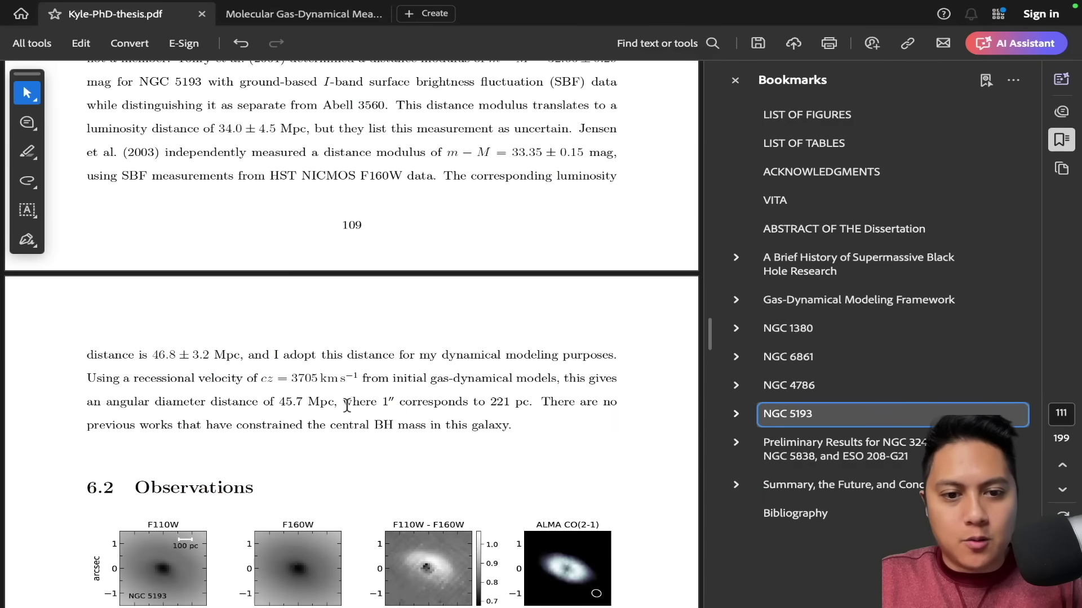
pyautogui.moveTo(344, 405); pyautogui.dragTo(505, 411)
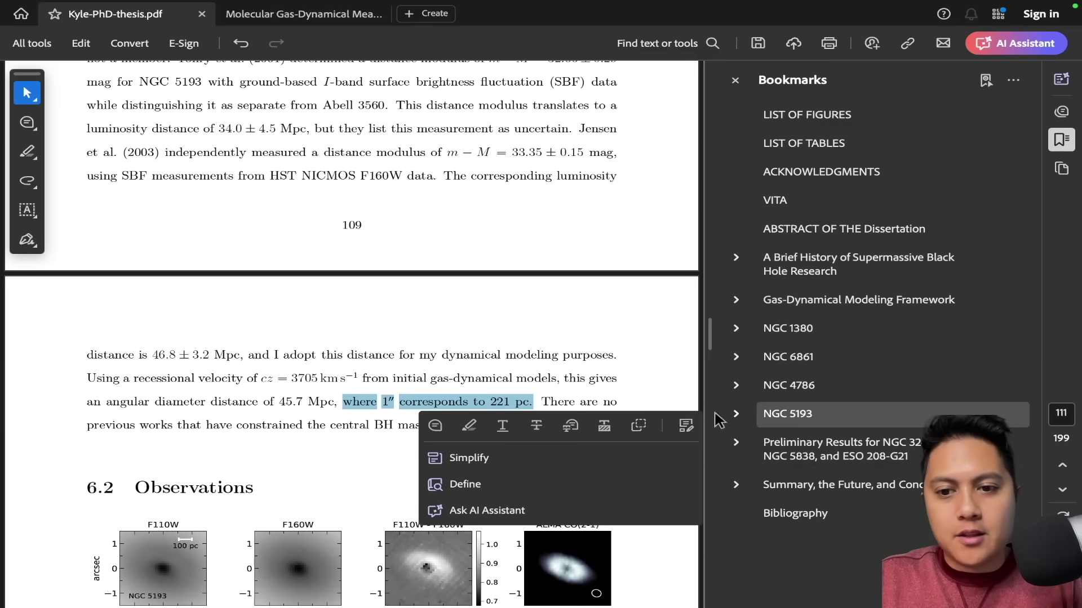
pyautogui.click(469, 428)
# Compute 0.3*221 in Spotlight, then return to the report's resolution table.
pyautogui.scroll(1, 468, 350)
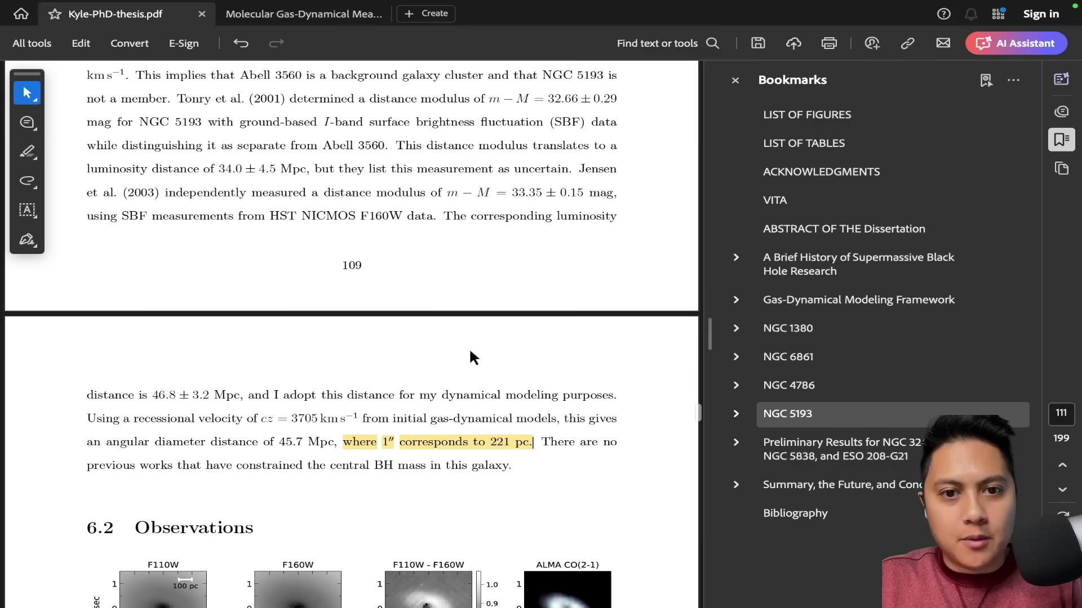
pyautogui.scroll(-5, 469, 350)
pyautogui.scroll(3, 469, 349)
pyautogui.press('super+space')
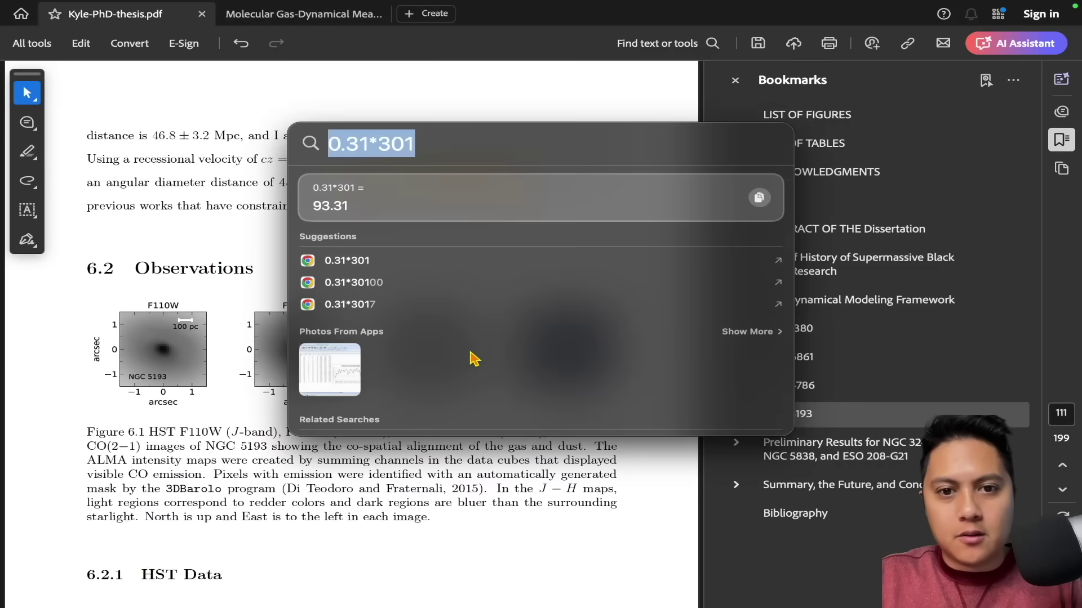
pyautogui.write('0.3*221')
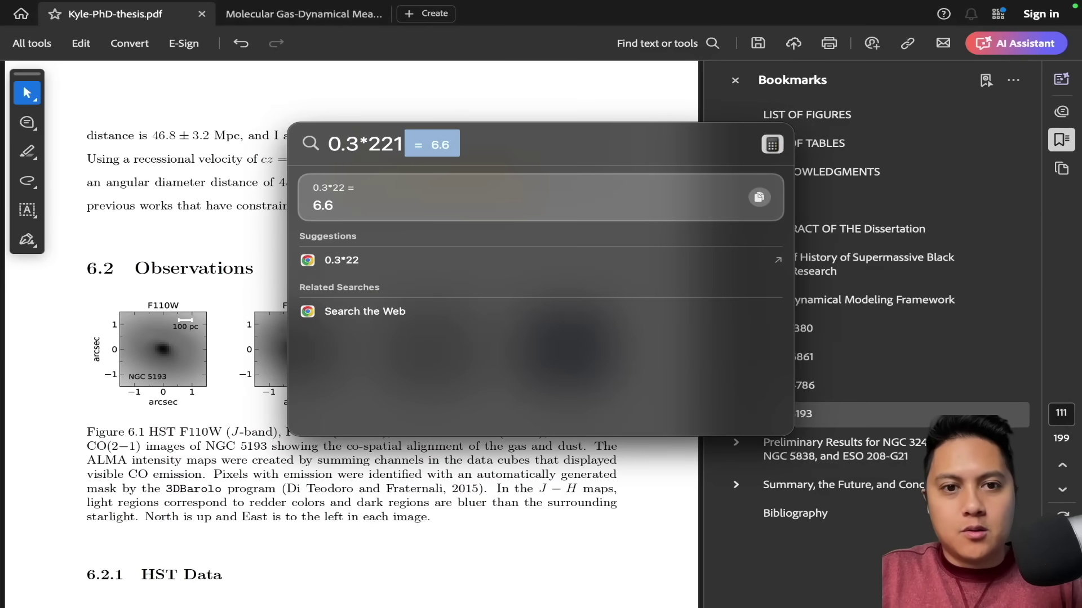
pyautogui.press('Escape')
pyautogui.hotkey('ctrl', 'Tab')
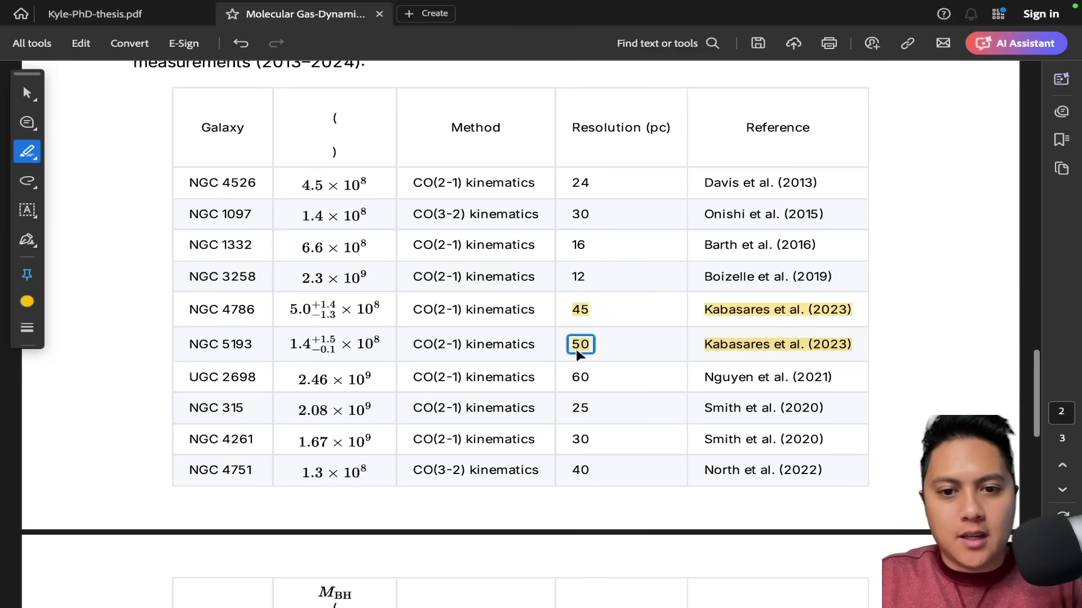
pyautogui.scroll(-3, 630, 439)
pyautogui.scroll(3, 629, 443)
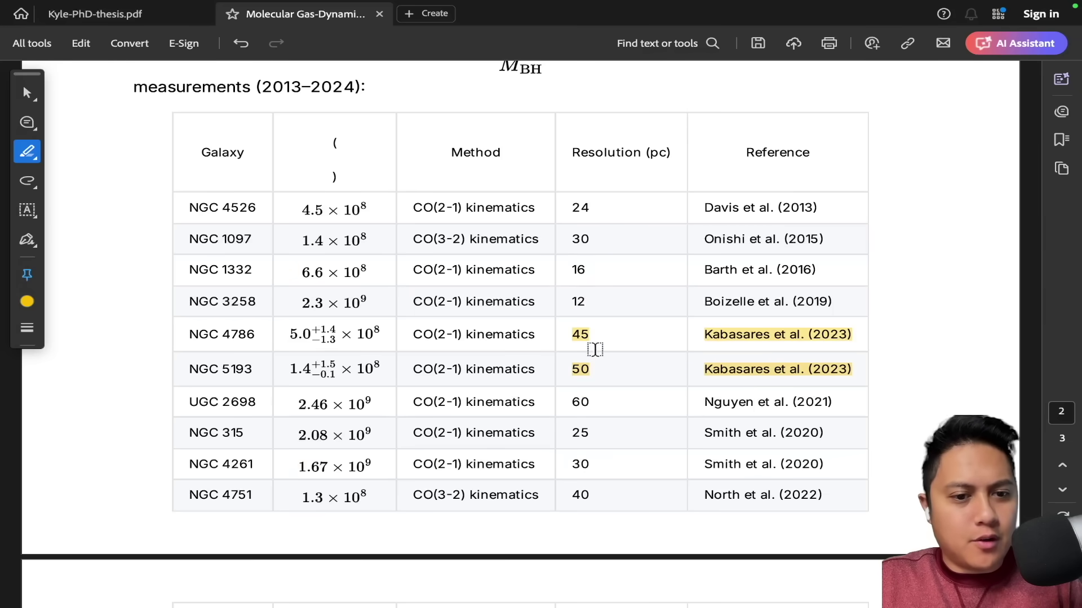
# Paste the prepared Python plot request into the Ask follow-up box.
pyautogui.scroll(-3, 572, 500)
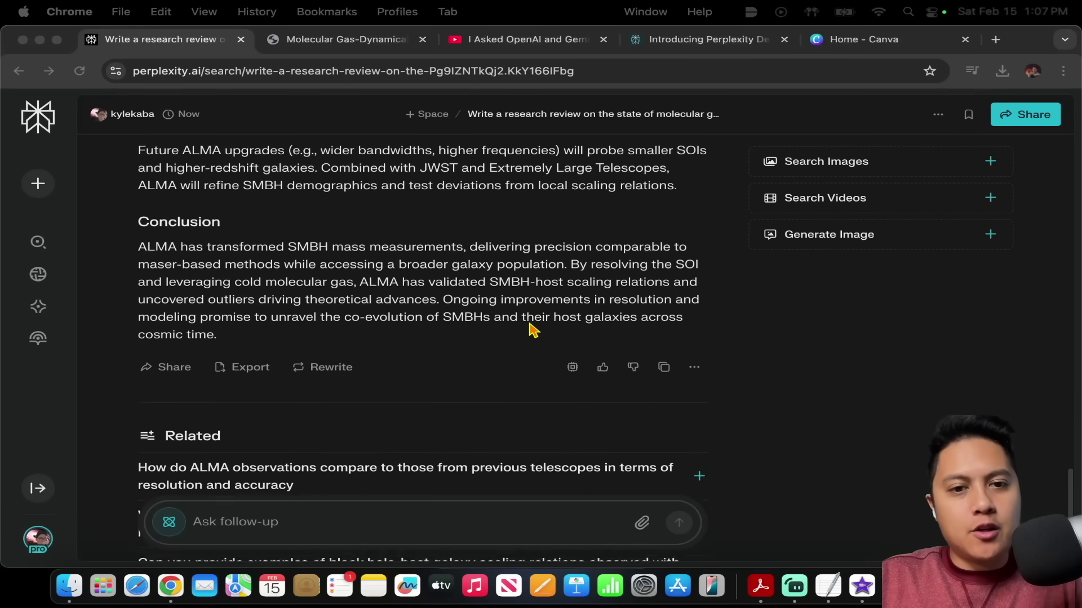
pyautogui.scroll(-2, 532, 330)
pyautogui.scroll(4, 533, 329)
pyautogui.scroll(-2, 532, 329)
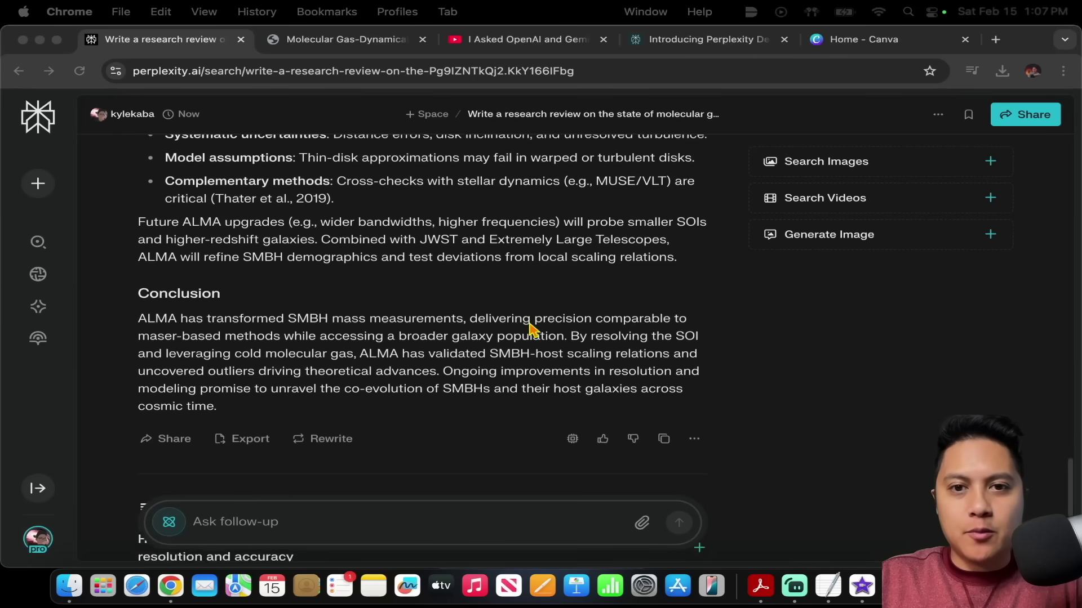
pyautogui.scroll(-2, 532, 329)
pyautogui.scroll(8, 533, 330)
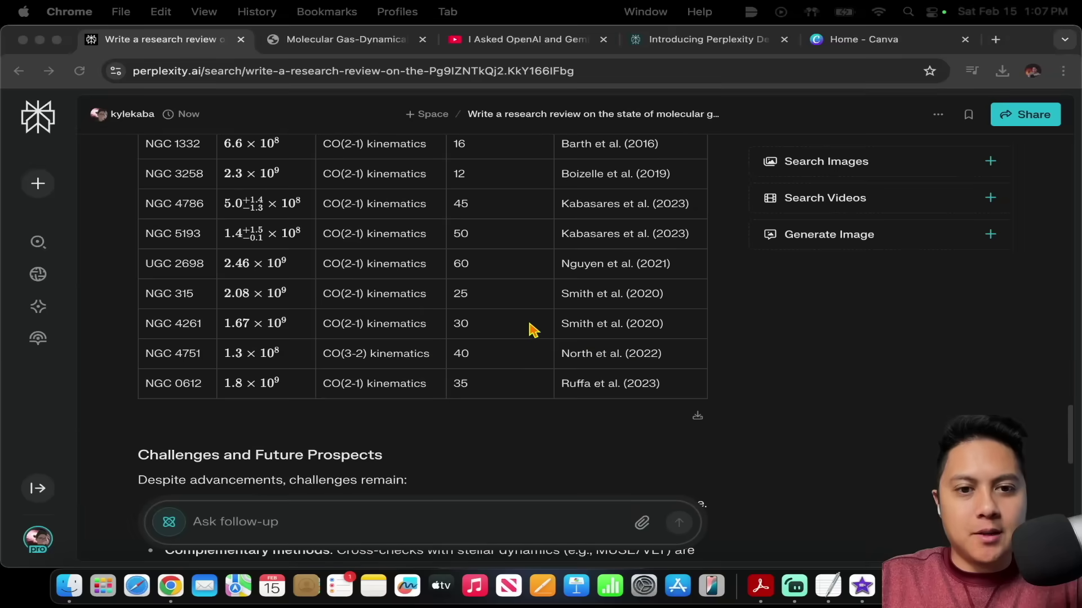
pyautogui.scroll(1, 533, 330)
pyautogui.scroll(-6, 532, 329)
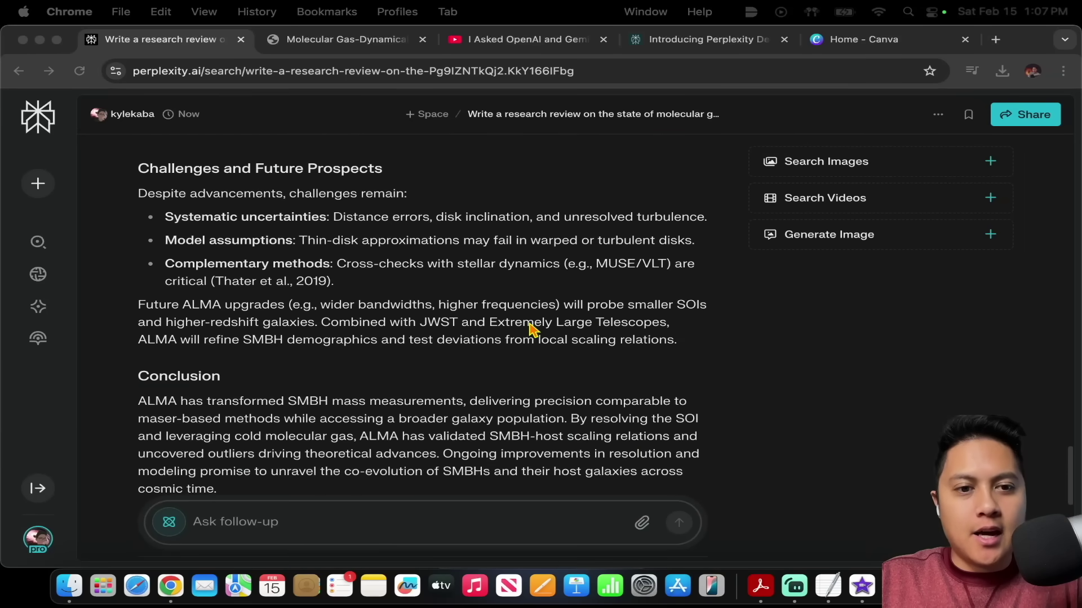
pyautogui.scroll(-1, 531, 327)
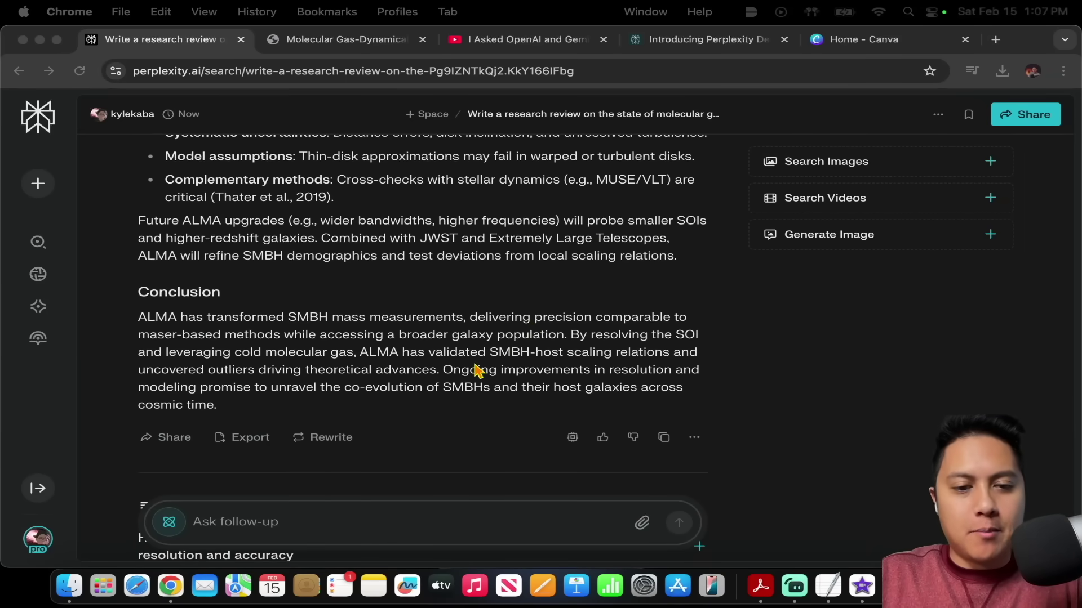
pyautogui.scroll(-3, 475, 367)
pyautogui.click(349, 522)
pyautogui.write('Can you please make a plot using Python of black hole mass vs. resolution (pc) following the table you created in the report? If so, please re-insert the plot into the report and make it available for PDF export.')
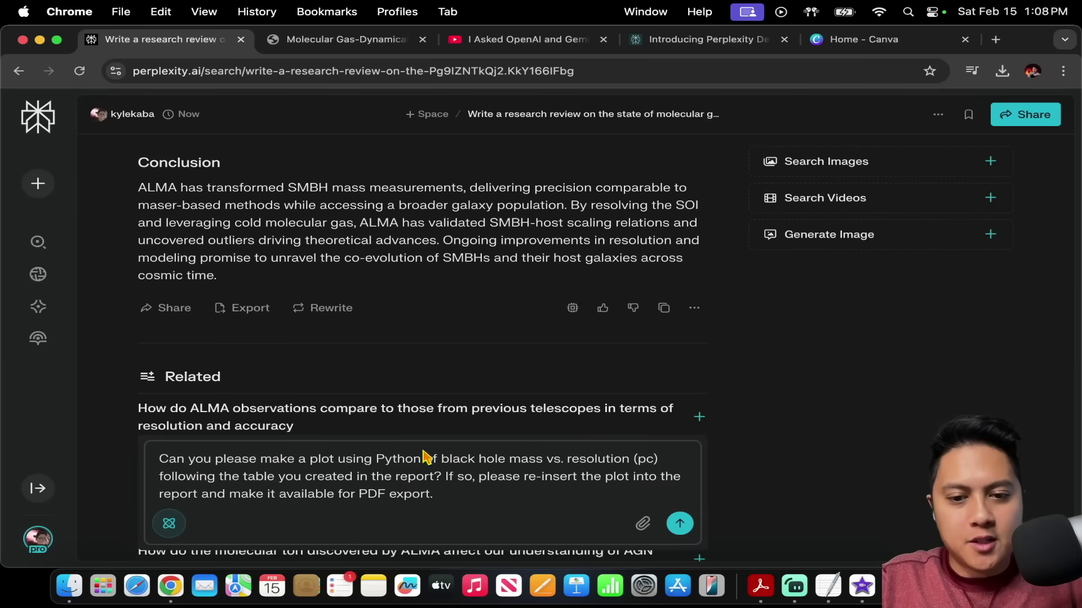
# Review the request's 'black hole mass vs. resolution (pc)' wording and send it.
pyautogui.moveTo(161, 461); pyautogui.dragTo(401, 511)
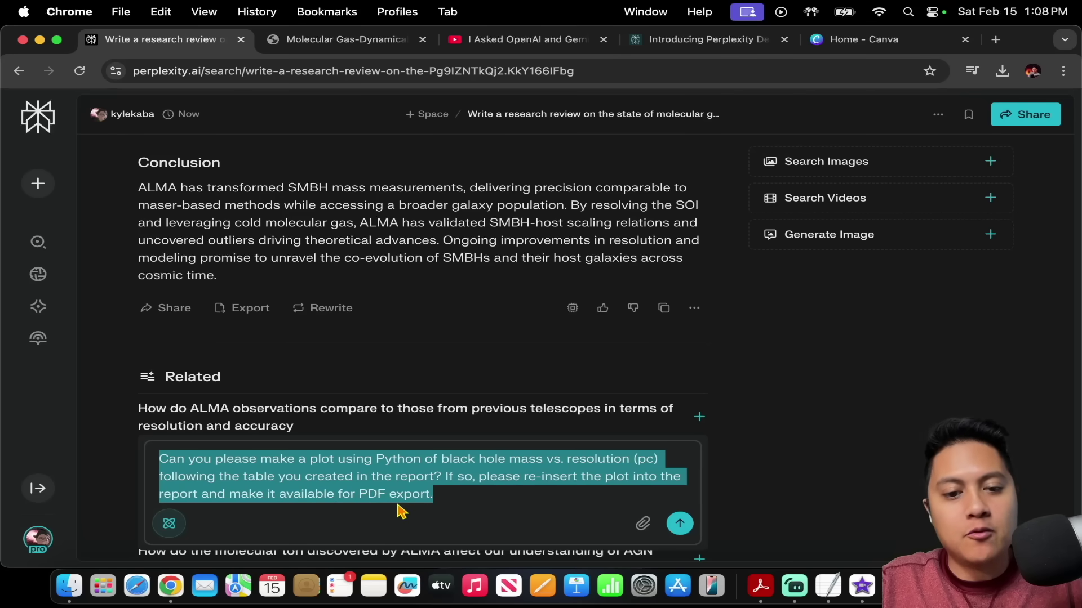
pyautogui.click(465, 489)
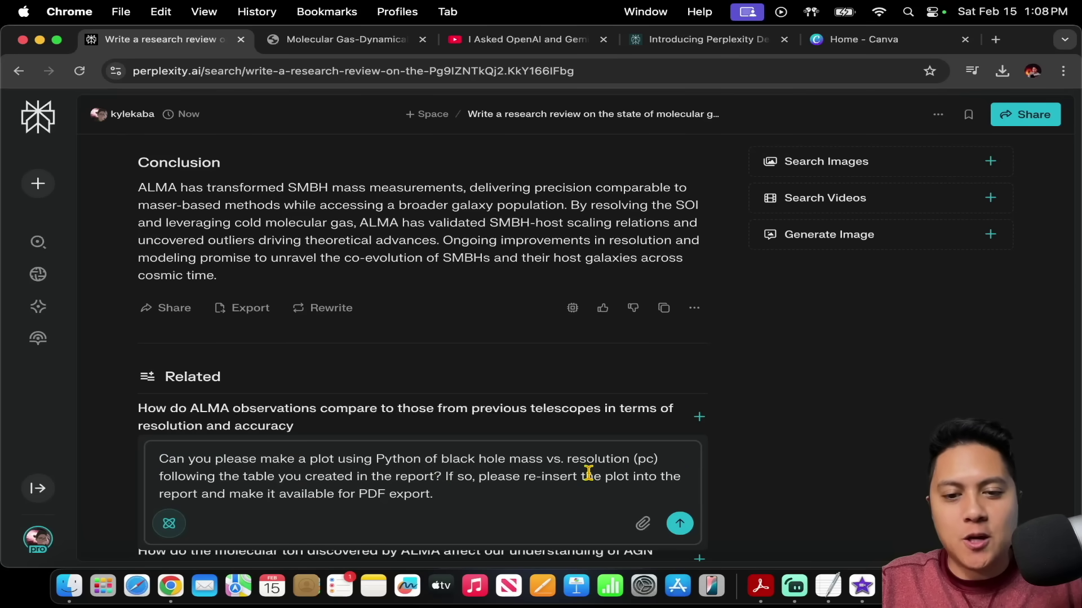
pyautogui.moveTo(445, 458); pyautogui.dragTo(663, 459)
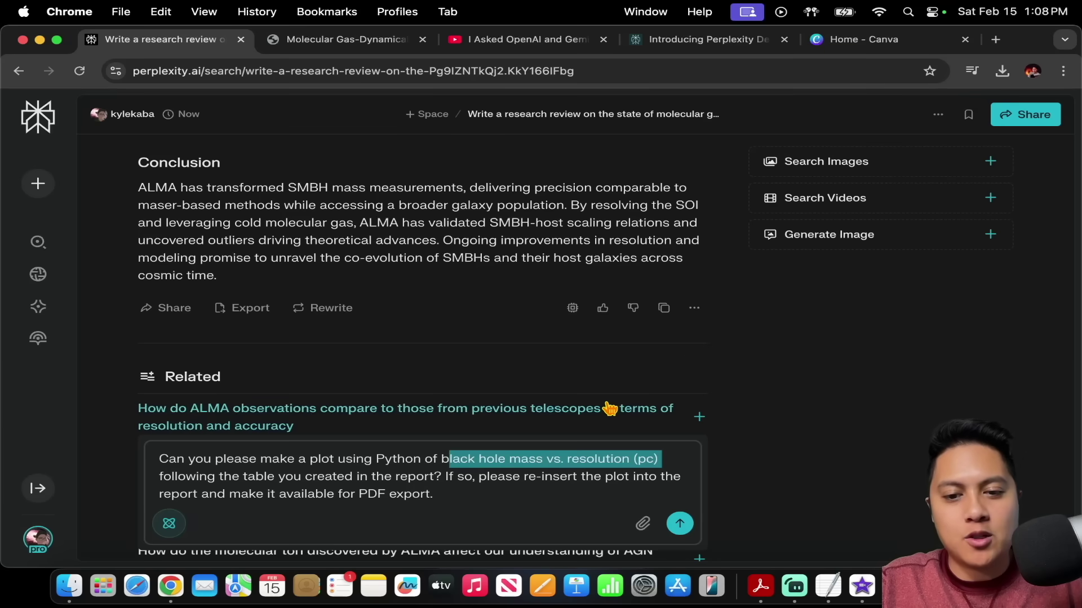
pyautogui.scroll(10, 601, 336)
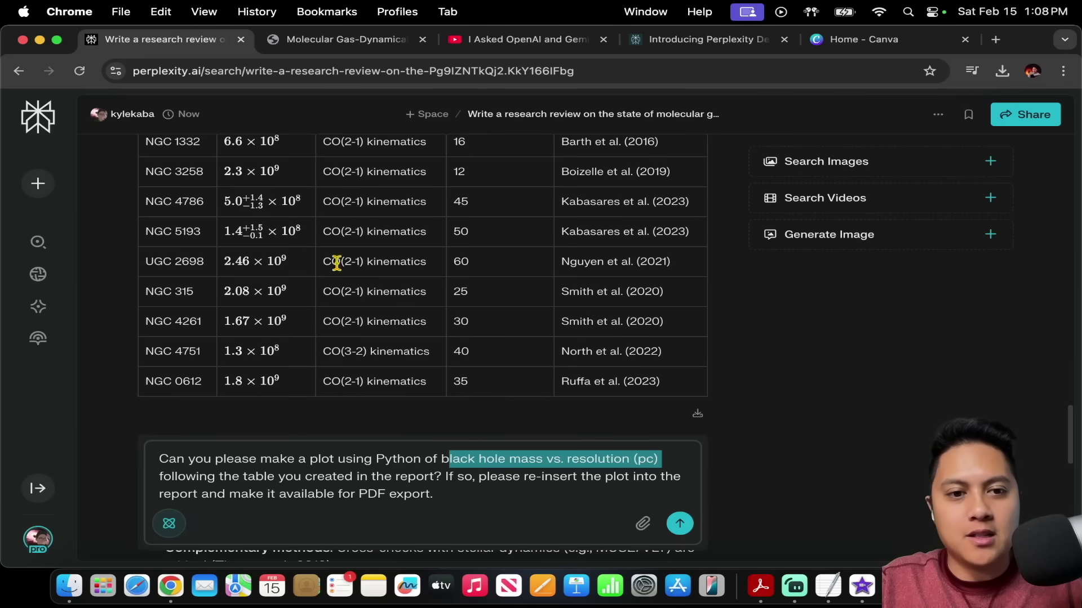
pyautogui.scroll(3, 362, 266)
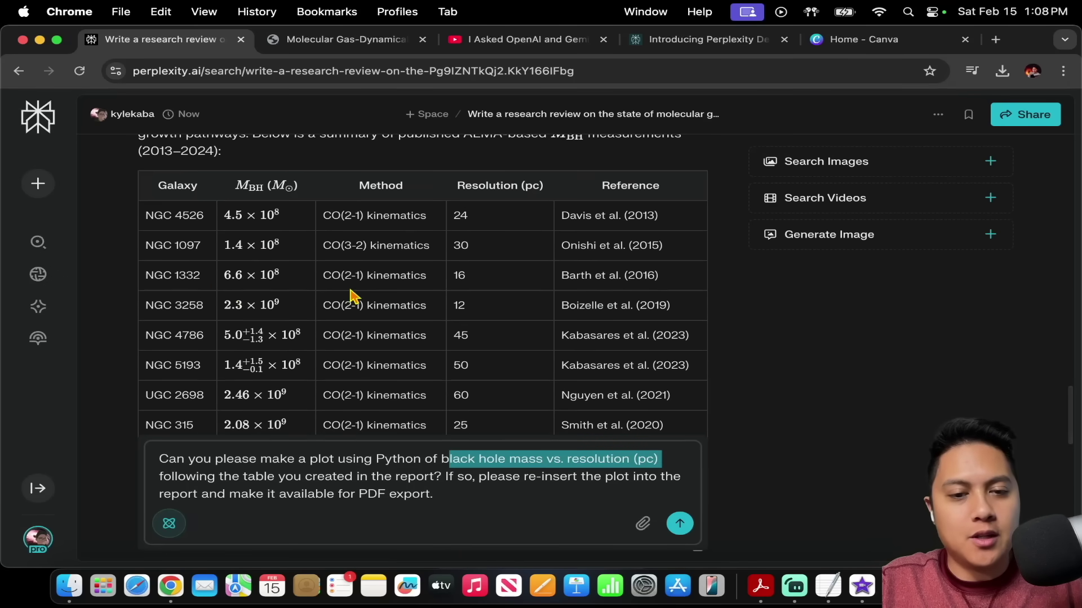
pyautogui.scroll(-13, 350, 296)
pyautogui.click(473, 500)
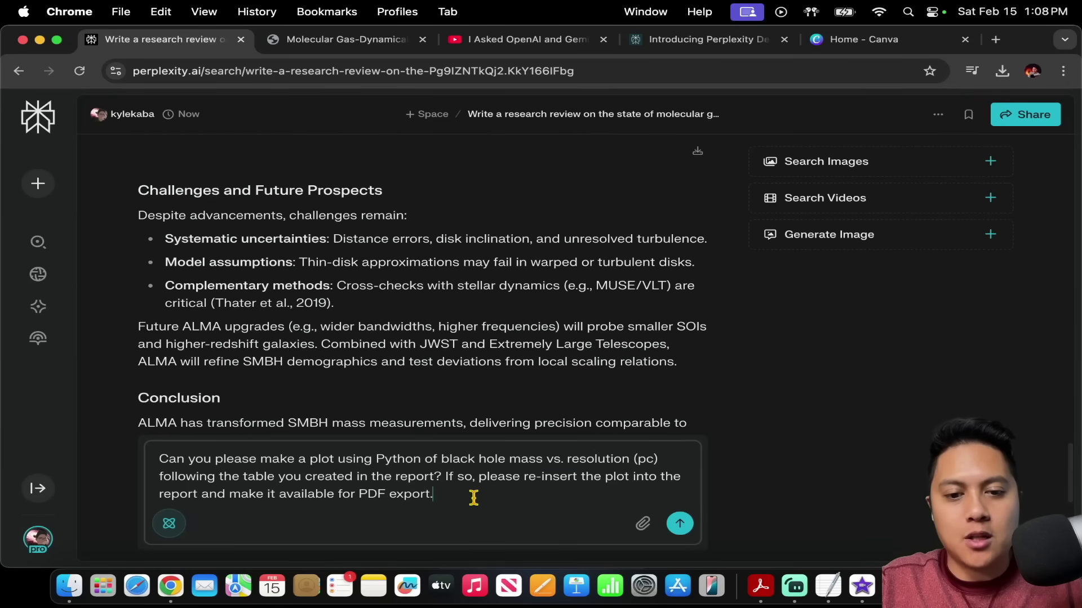
pyautogui.click(691, 533)
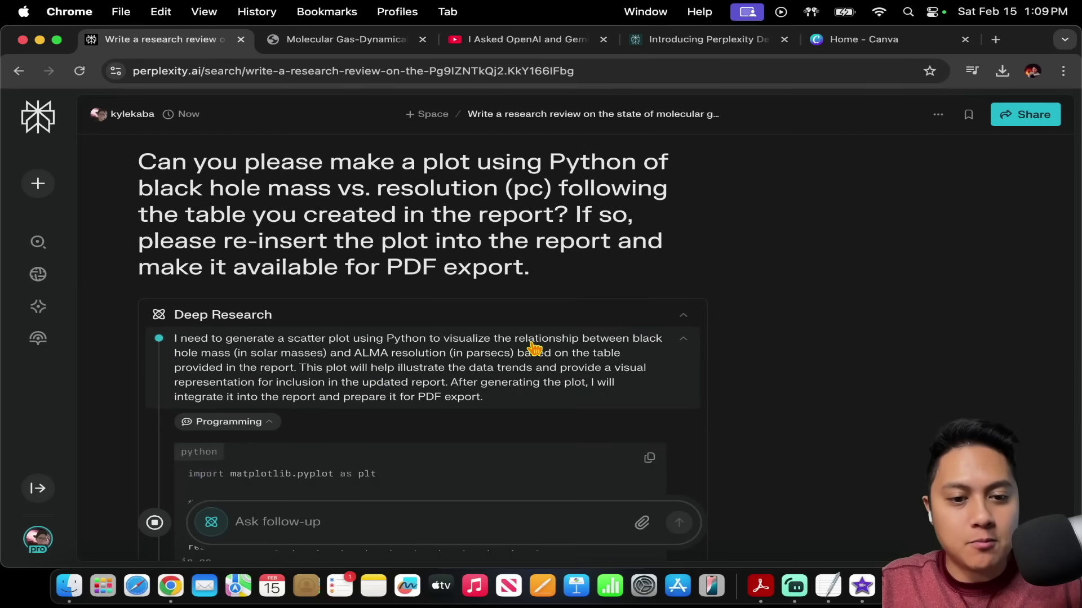
# Follow Deep Research's matplotlib code until bh_mass_vs_resolution.png is created and integrated.
pyautogui.scroll(3, 534, 350)
pyautogui.scroll(-5, 361, 281)
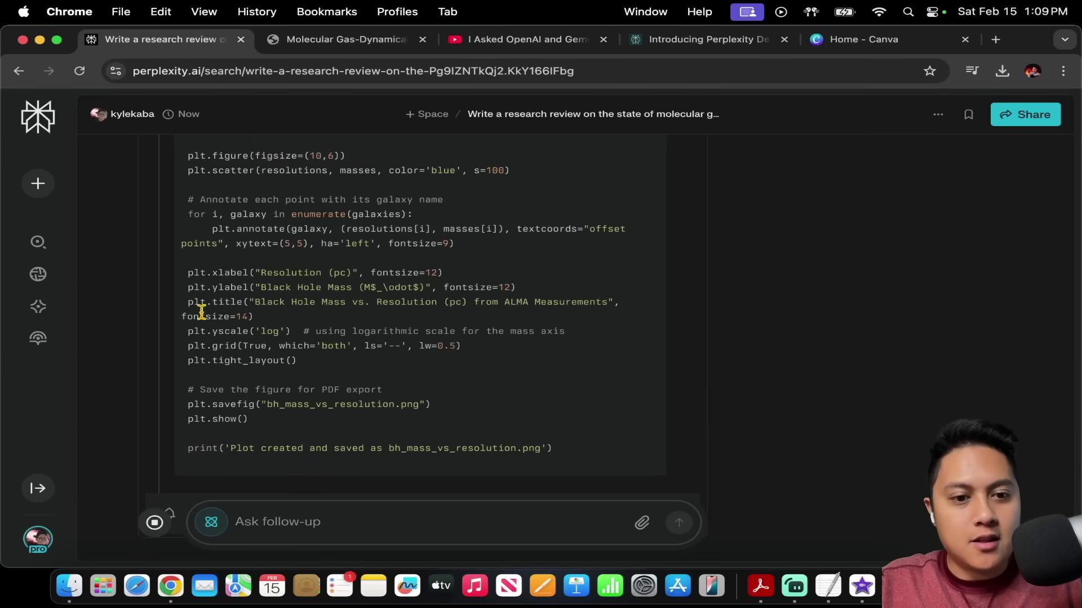
pyautogui.scroll(3, 249, 302)
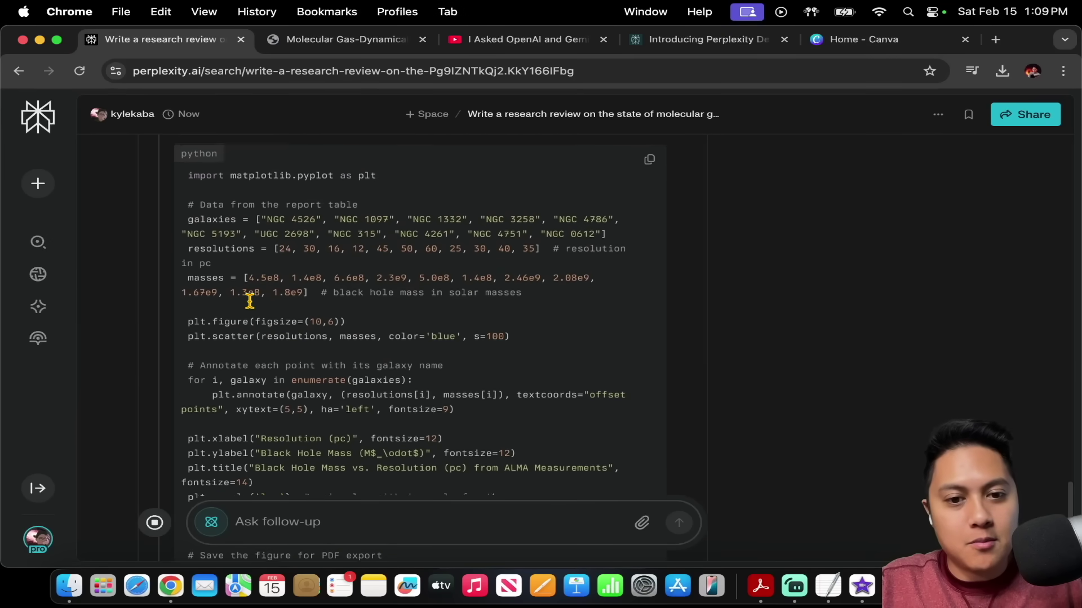
pyautogui.scroll(5, 252, 309)
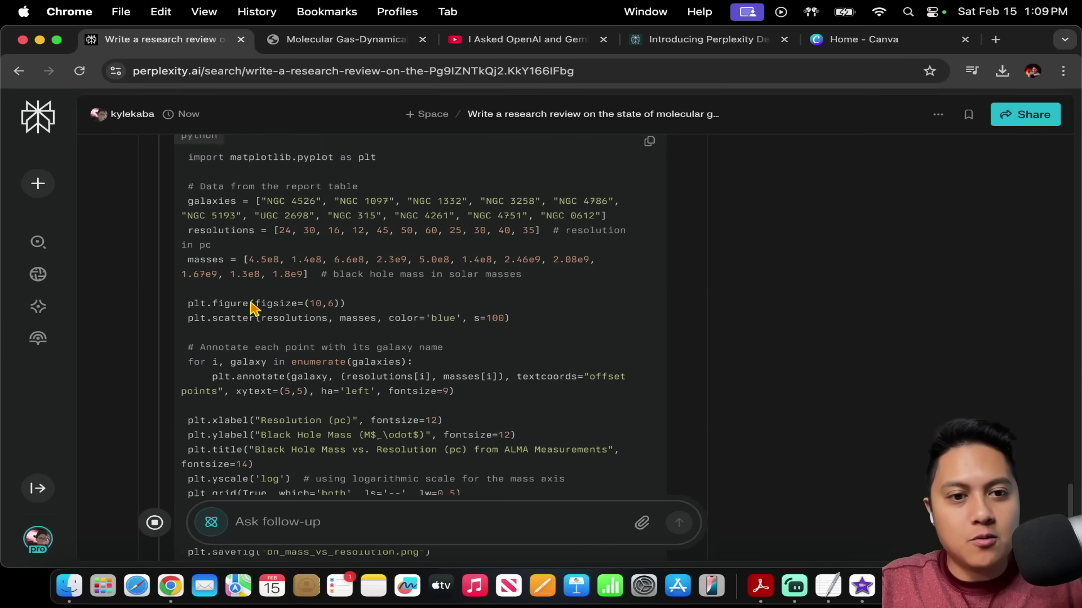
pyautogui.scroll(3, 282, 256)
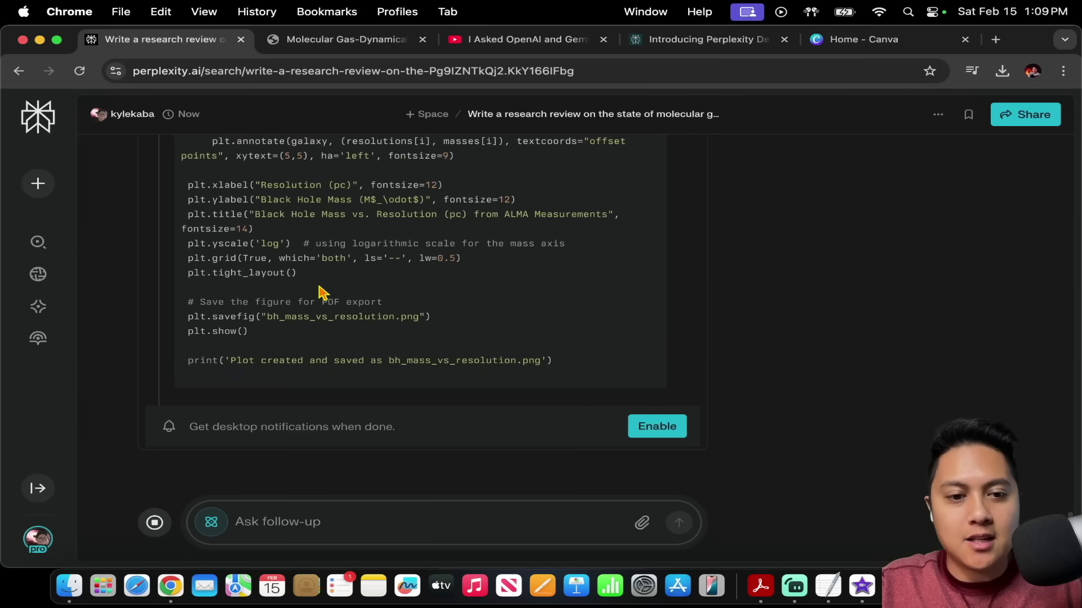
pyautogui.scroll(8, 374, 391)
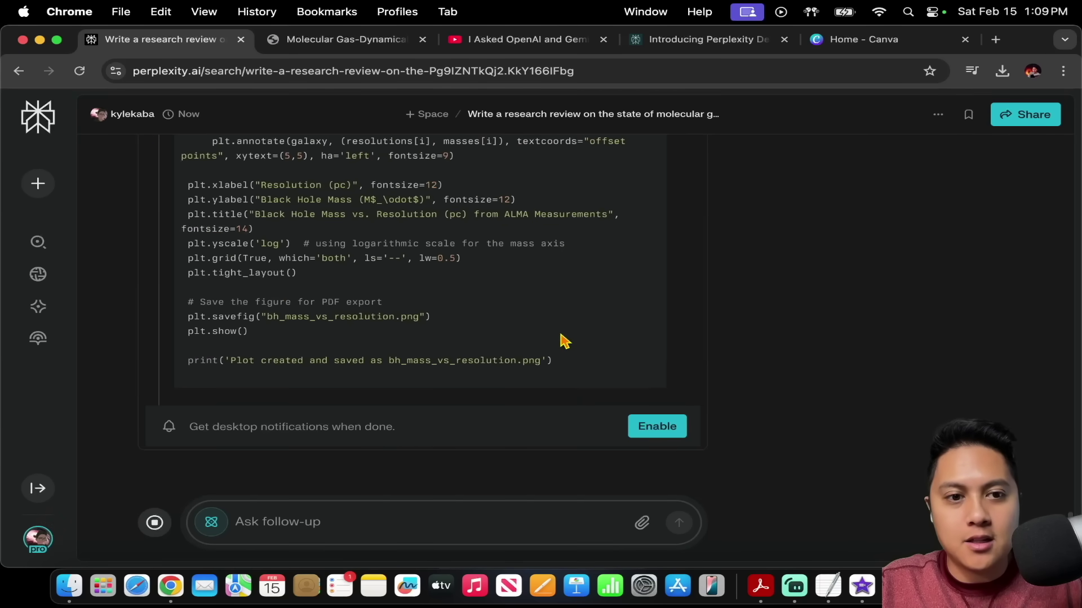
pyautogui.scroll(10, 563, 341)
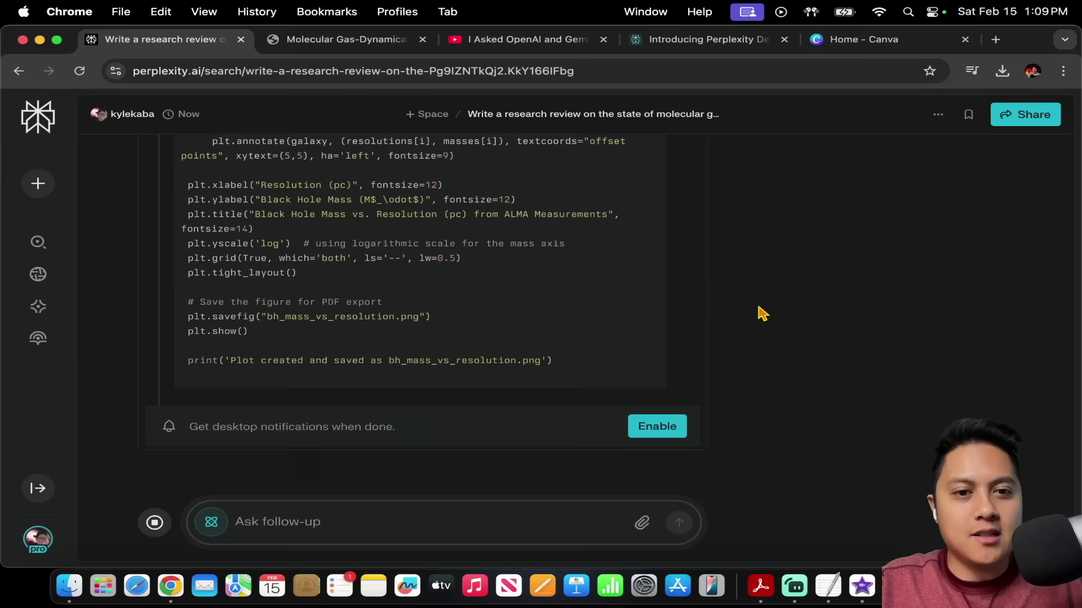
pyautogui.scroll(8, 761, 314)
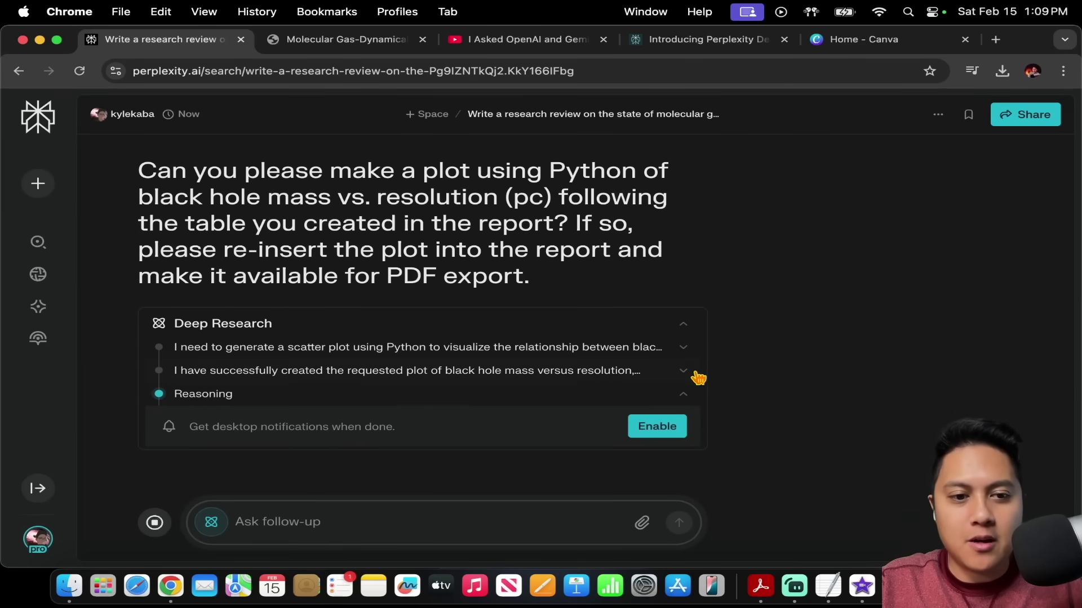
pyautogui.click(684, 371)
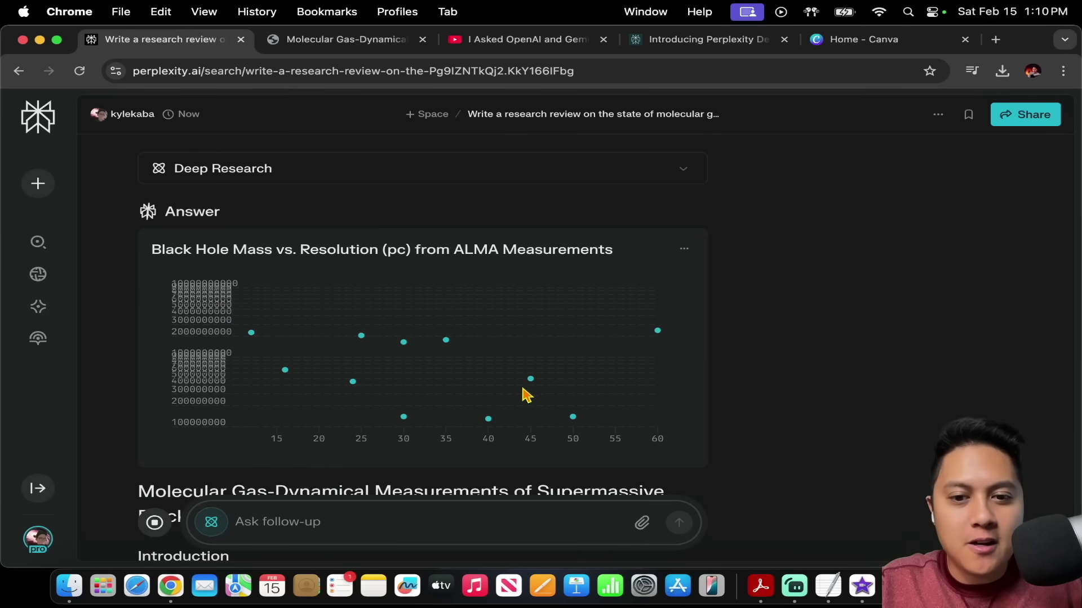
pyautogui.scroll(-3, 761, 347)
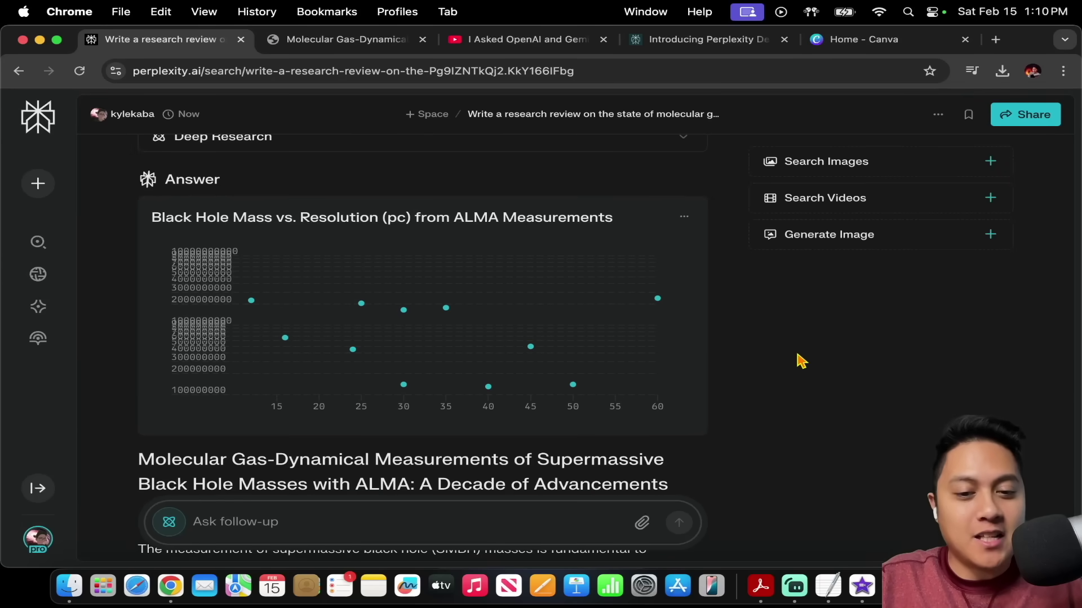
pyautogui.scroll(-5, 637, 380)
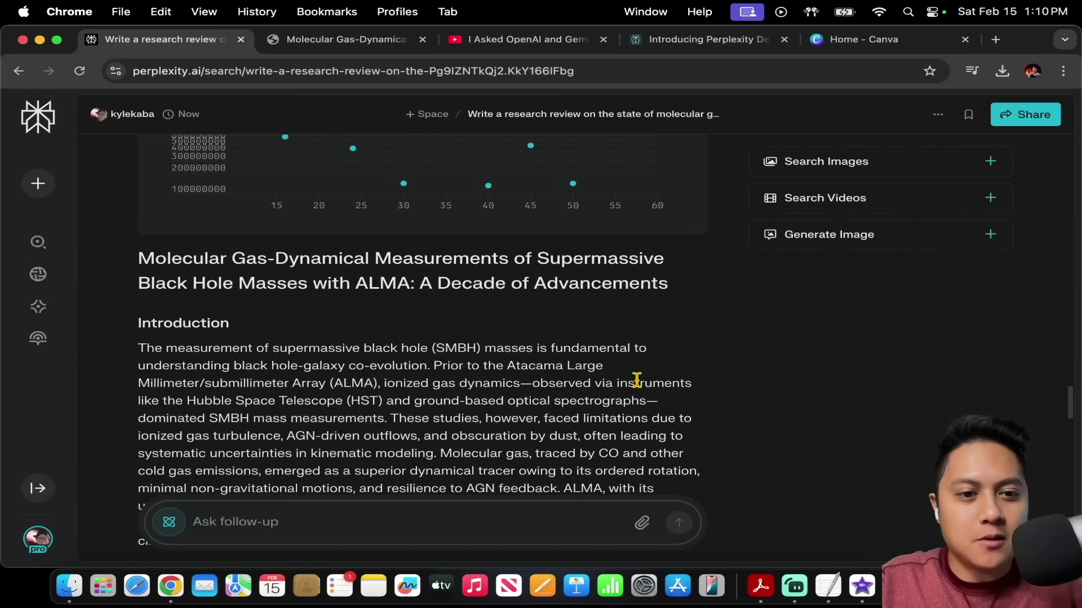
pyautogui.scroll(-14, 637, 380)
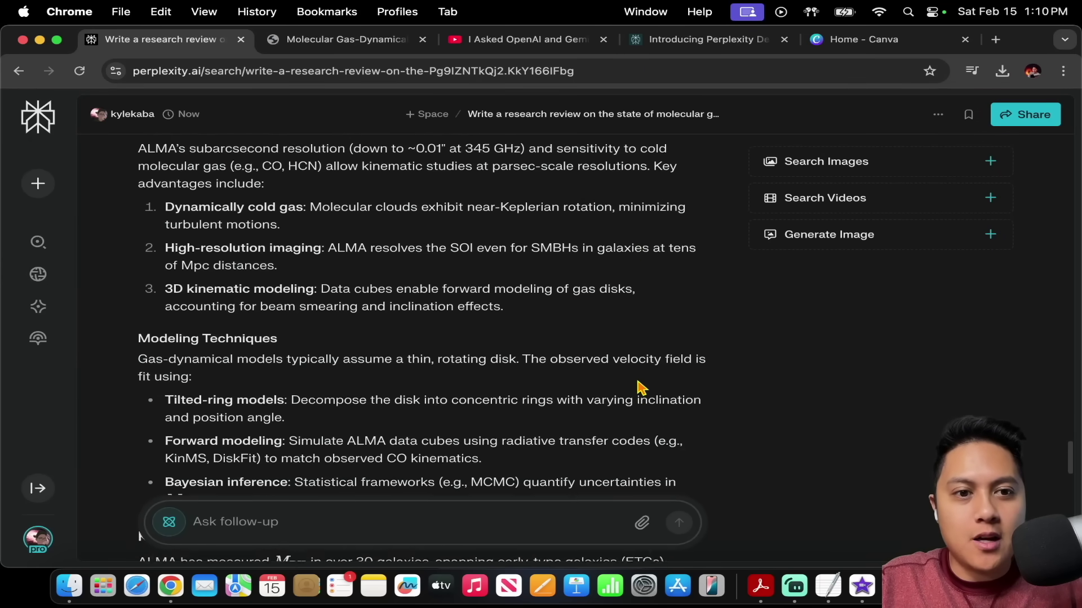
pyautogui.scroll(2, 641, 388)
pyautogui.scroll(-20, 641, 389)
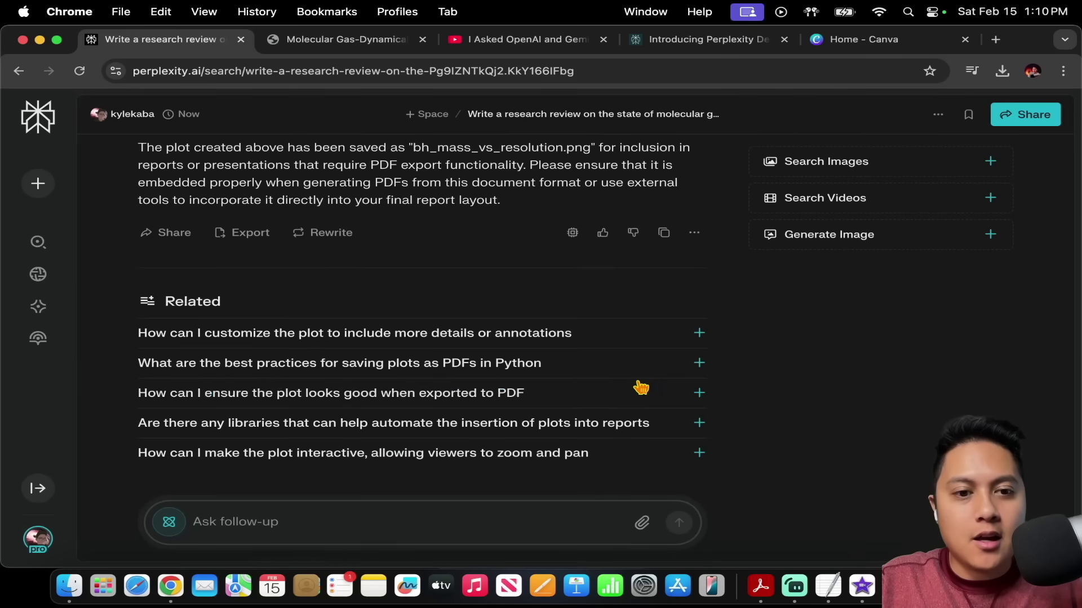
pyautogui.scroll(15, 641, 389)
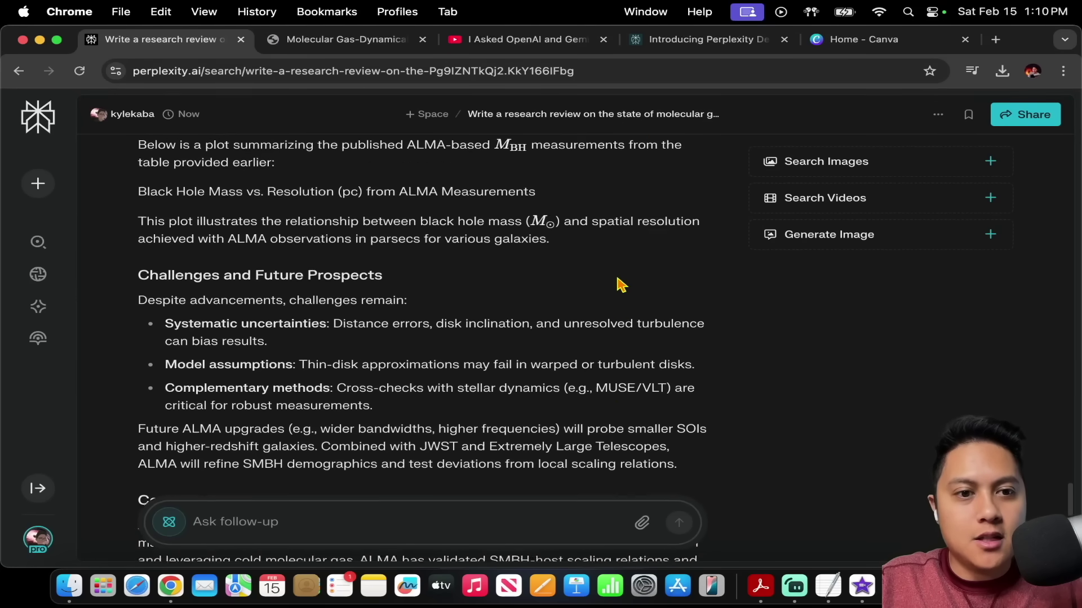
pyautogui.scroll(12, 620, 284)
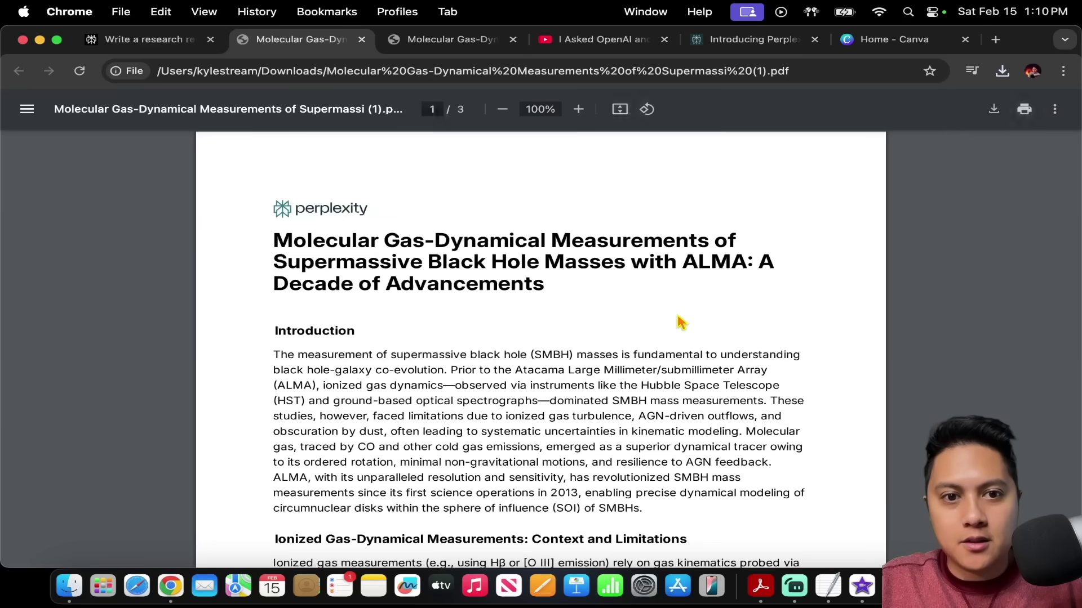
# In the re-exported PDF, select the Note on PDF Export saying the plot was saved separately.
pyautogui.scroll(-20, 682, 322)
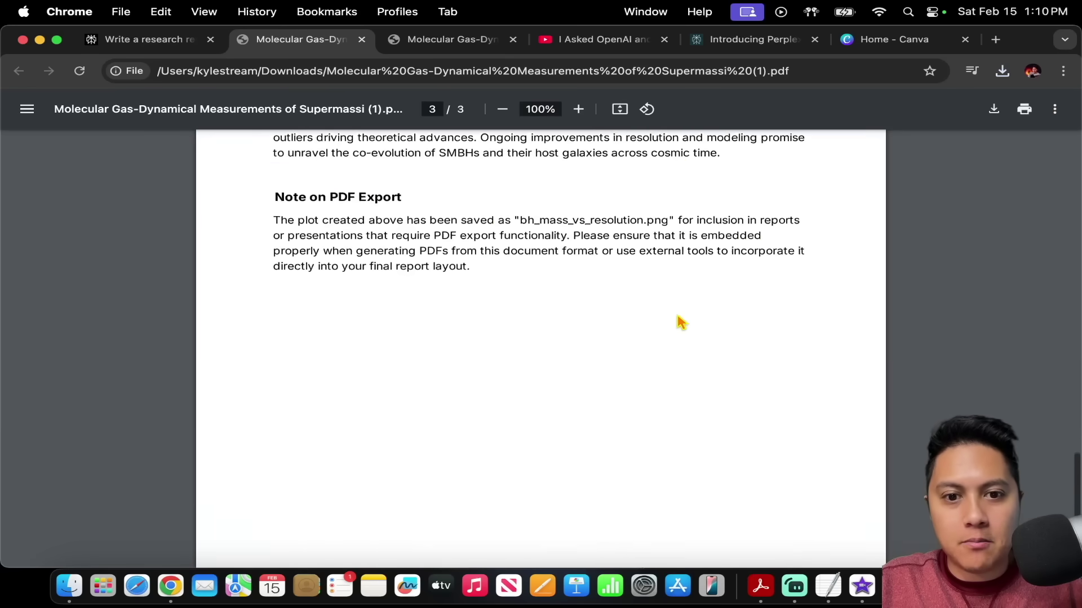
pyautogui.scroll(15, 681, 323)
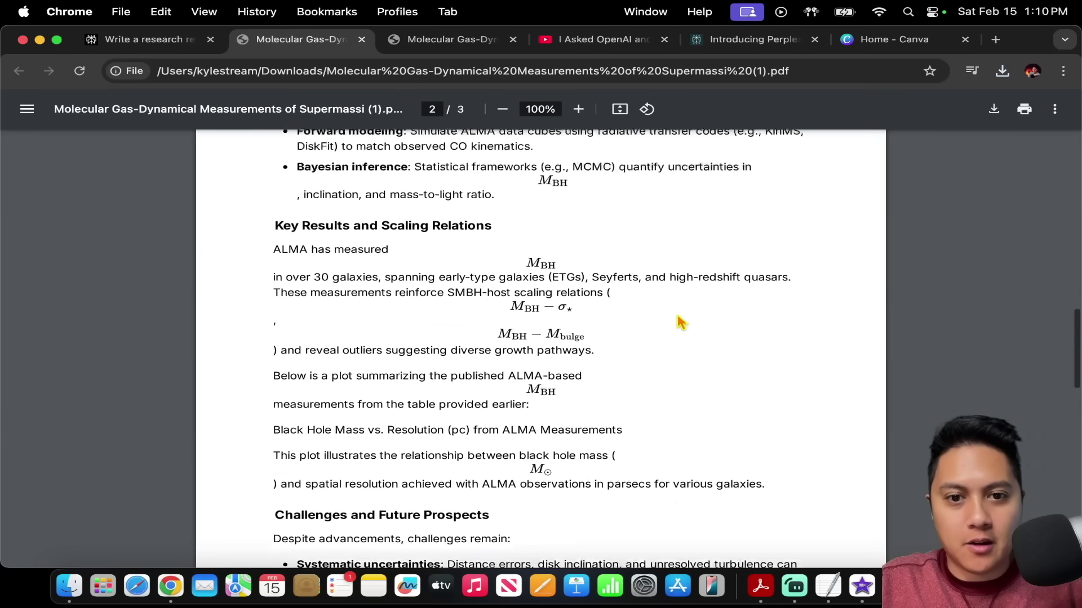
pyautogui.scroll(10, 682, 322)
pyautogui.scroll(-18, 681, 323)
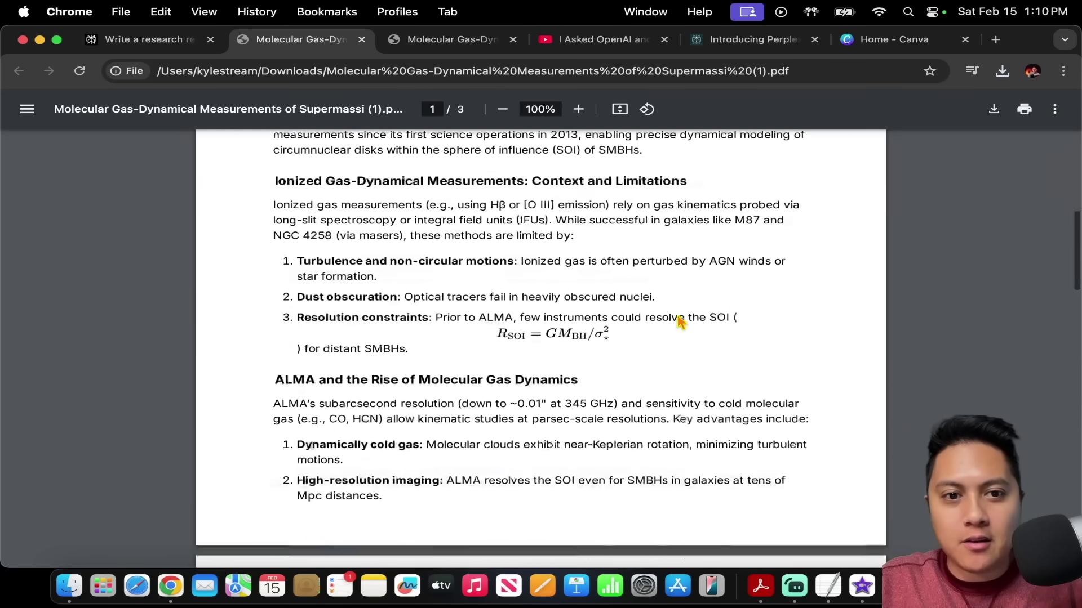
pyautogui.scroll(-10, 682, 322)
pyautogui.scroll(6, 682, 322)
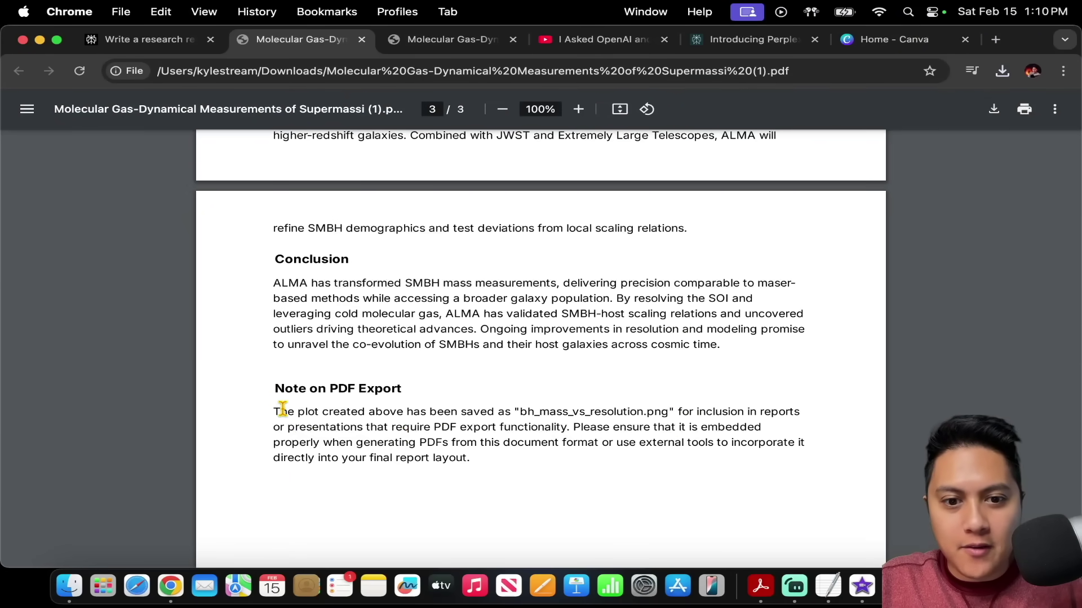
pyautogui.moveTo(278, 418); pyautogui.dragTo(396, 477)
# Scroll through pages 1–3 to check whether the mass vs. resolution plot was included.
pyautogui.scroll(15, 601, 370)
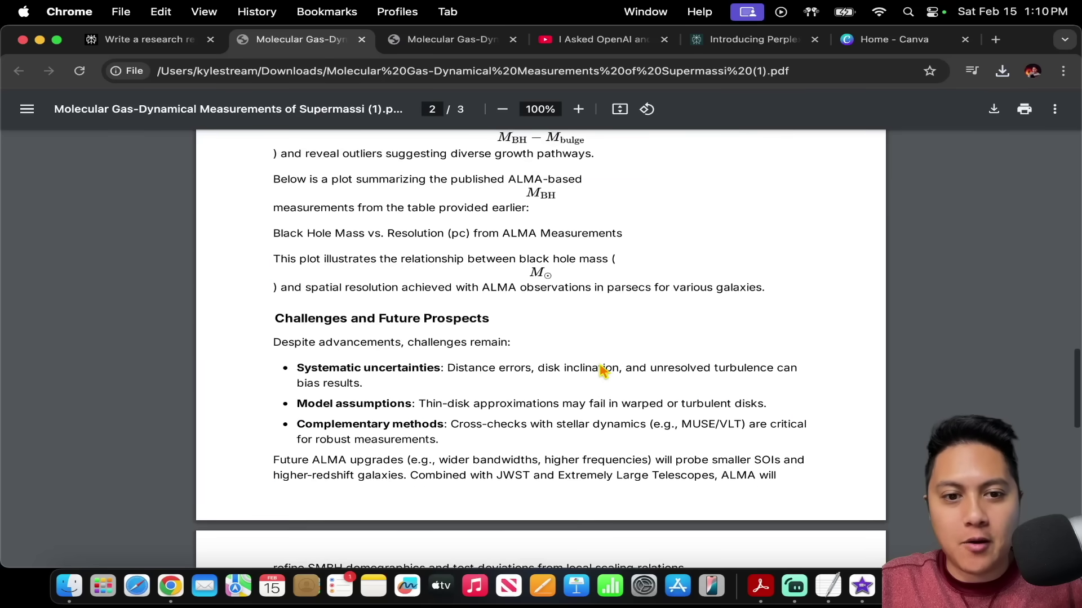
pyautogui.scroll(20, 601, 371)
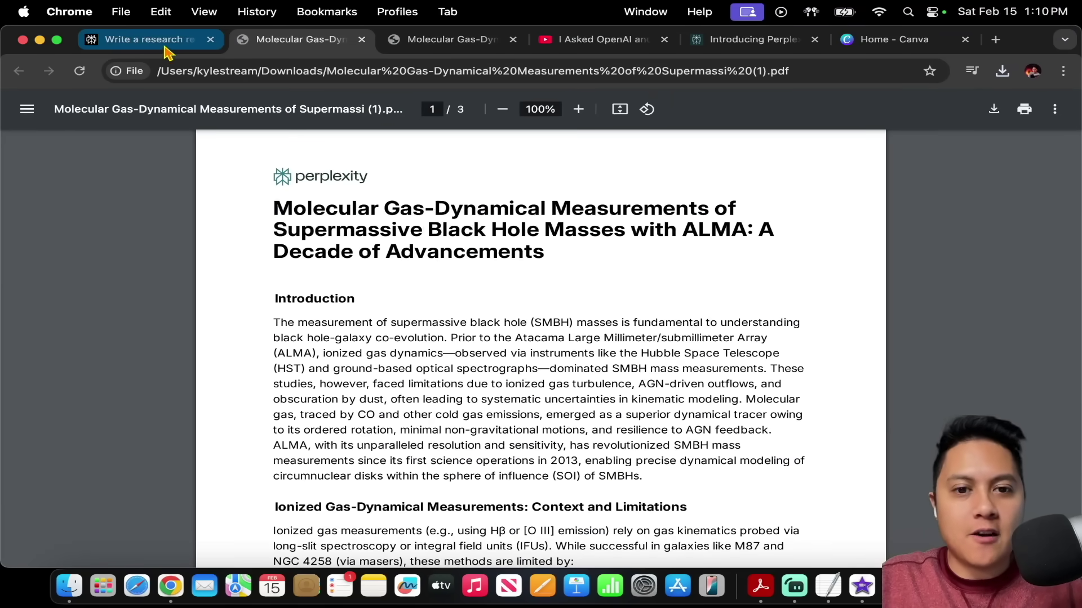
pyautogui.scroll(-20, 377, 372)
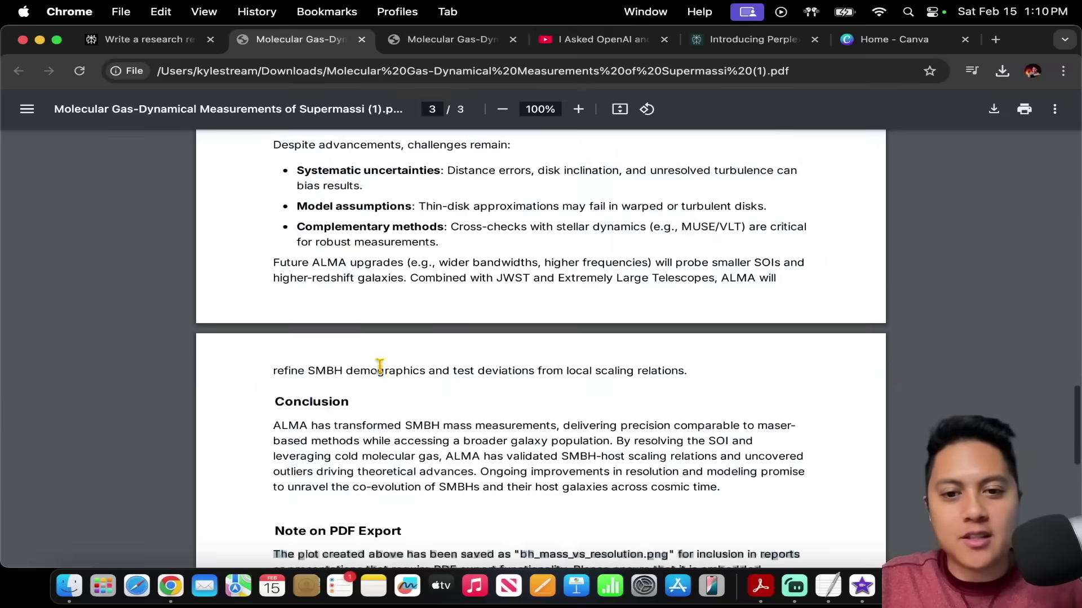
pyautogui.scroll(-9, 379, 365)
pyautogui.scroll(15, 399, 403)
pyautogui.scroll(-1, 410, 386)
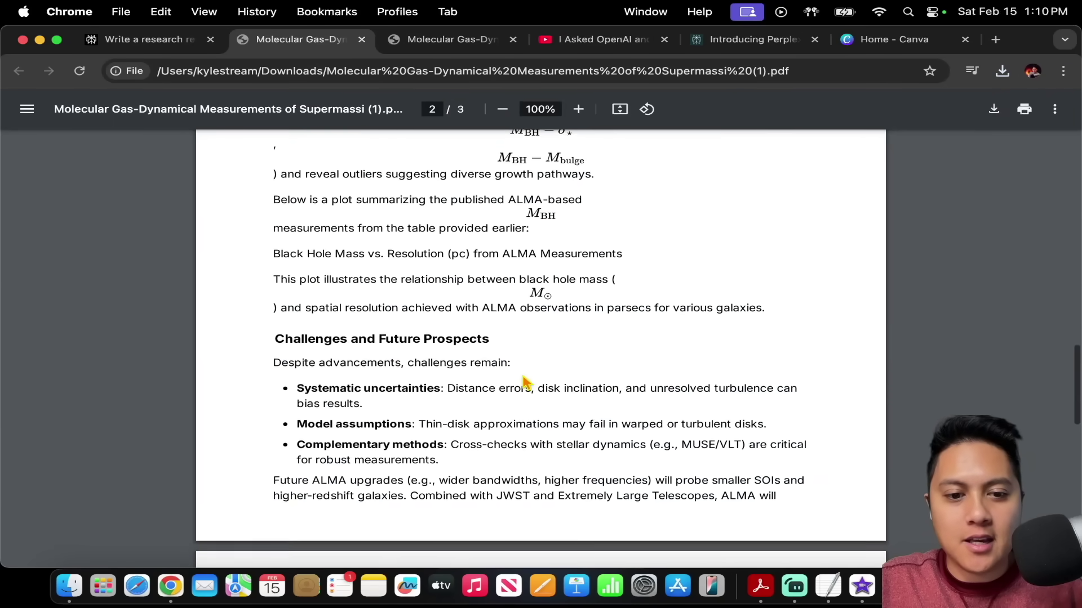
pyautogui.scroll(-2, 524, 382)
pyautogui.scroll(5, 524, 382)
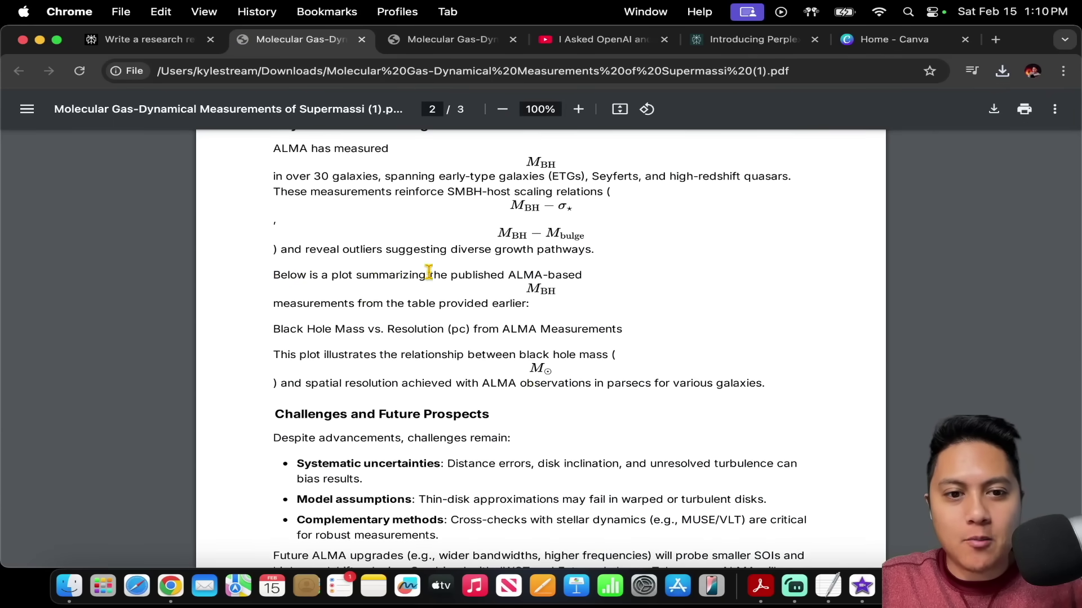
pyautogui.scroll(3, 531, 283)
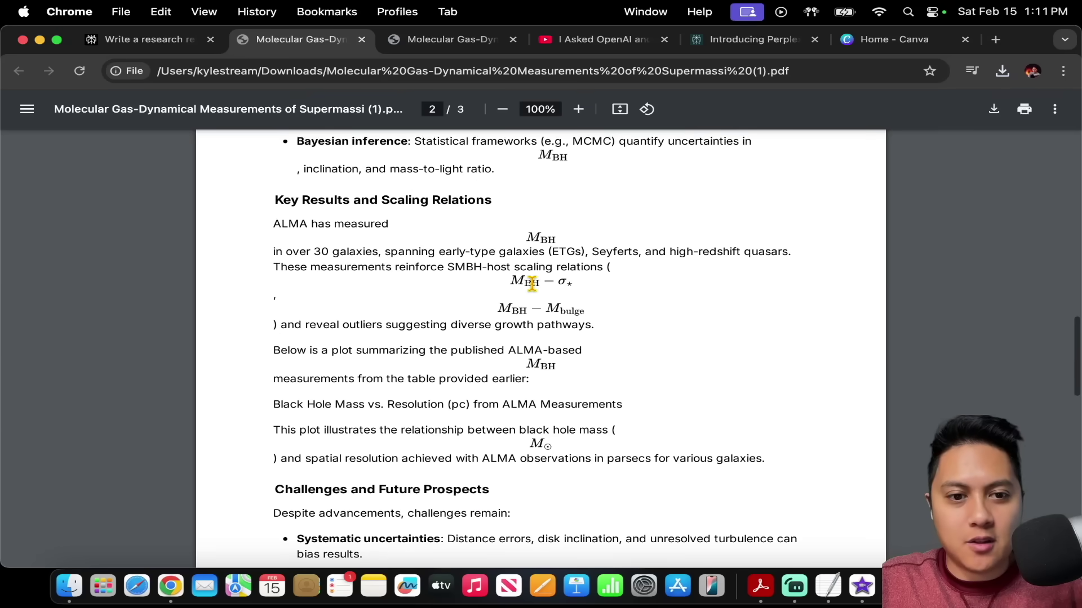
pyautogui.scroll(2, 383, 286)
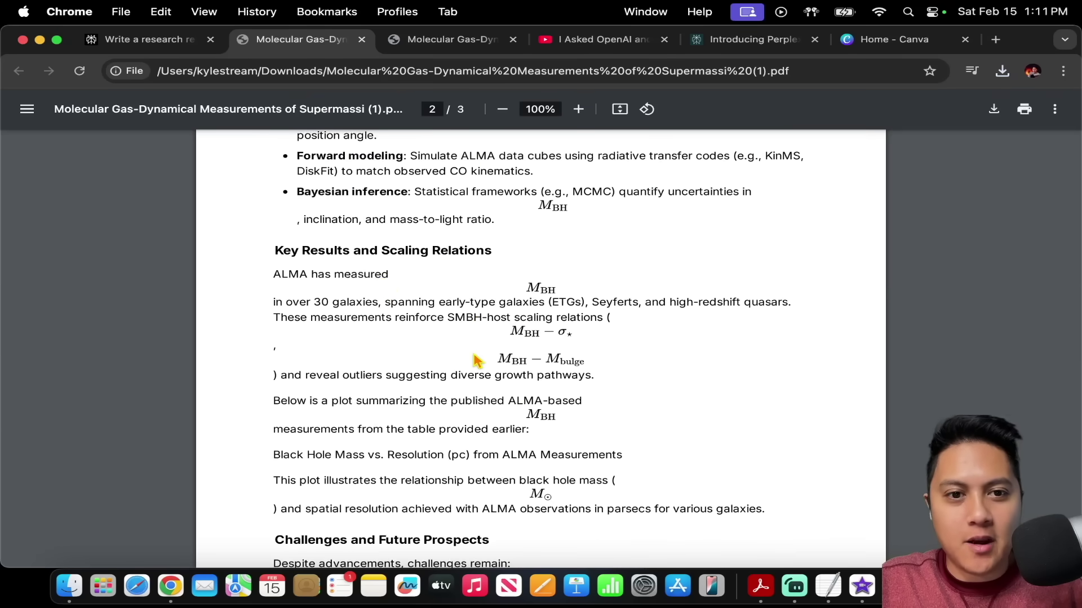
pyautogui.scroll(2, 476, 357)
pyautogui.scroll(-5, 476, 358)
pyautogui.scroll(-10, 476, 360)
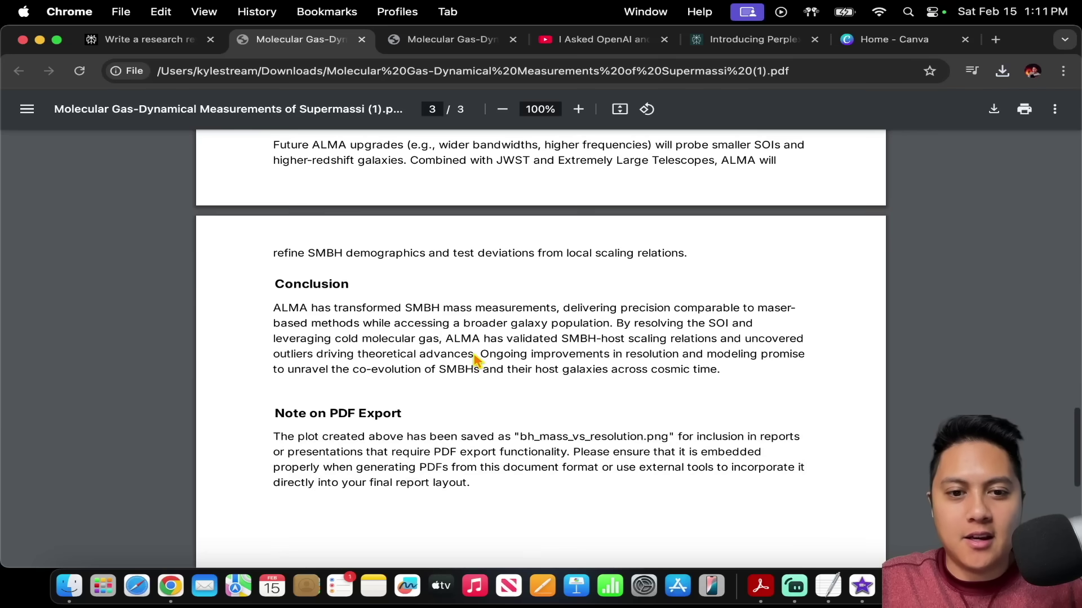
pyautogui.scroll(10, 476, 360)
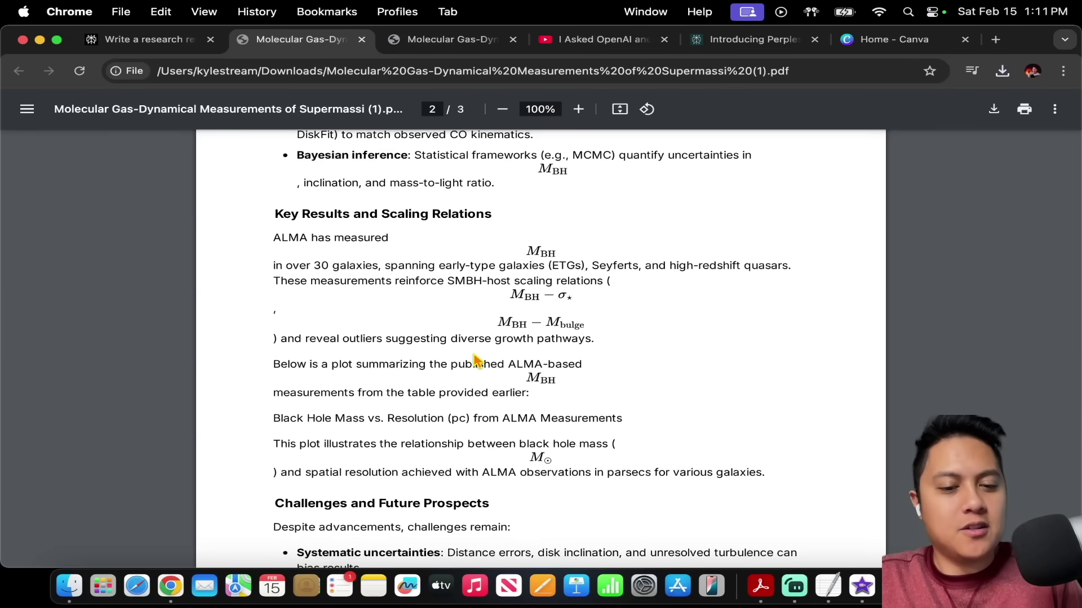
pyautogui.scroll(-1, 476, 360)
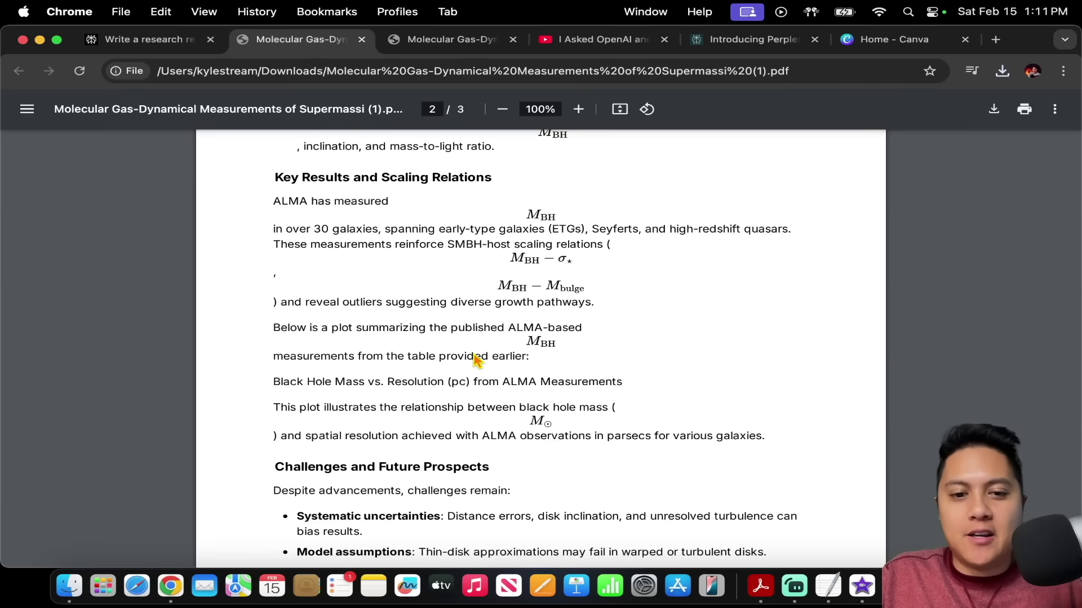
pyautogui.scroll(1, 566, 302)
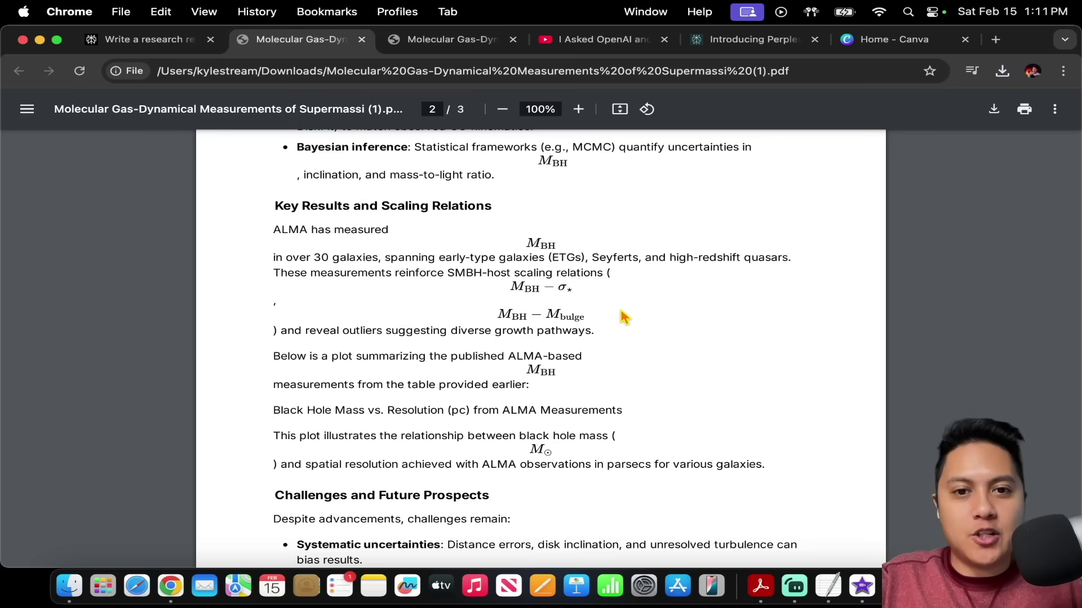
pyautogui.scroll(8, 624, 317)
pyautogui.scroll(1, 624, 316)
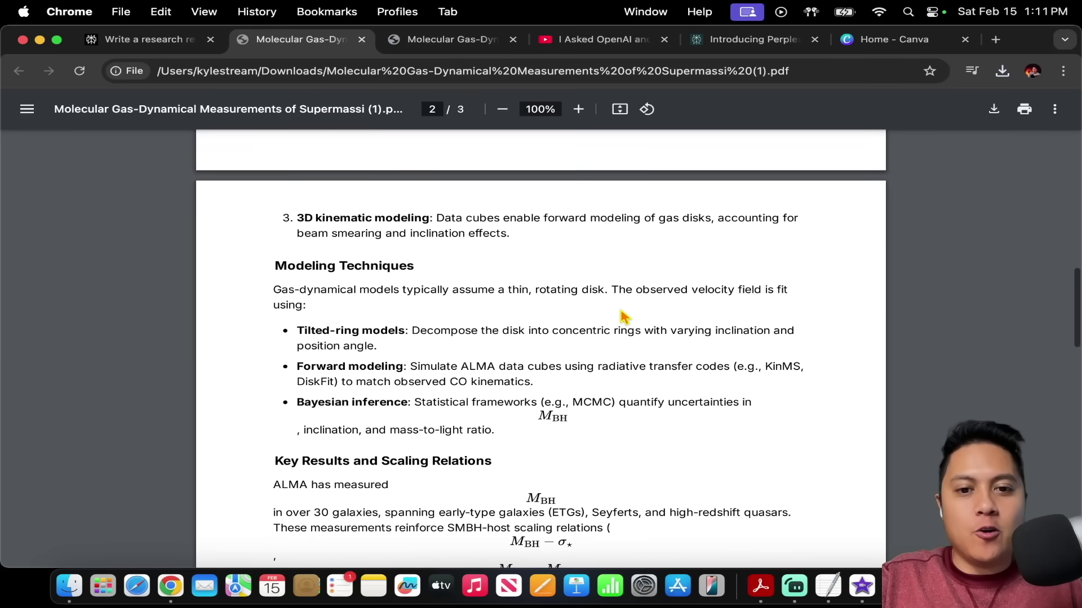
pyautogui.scroll(1, 624, 317)
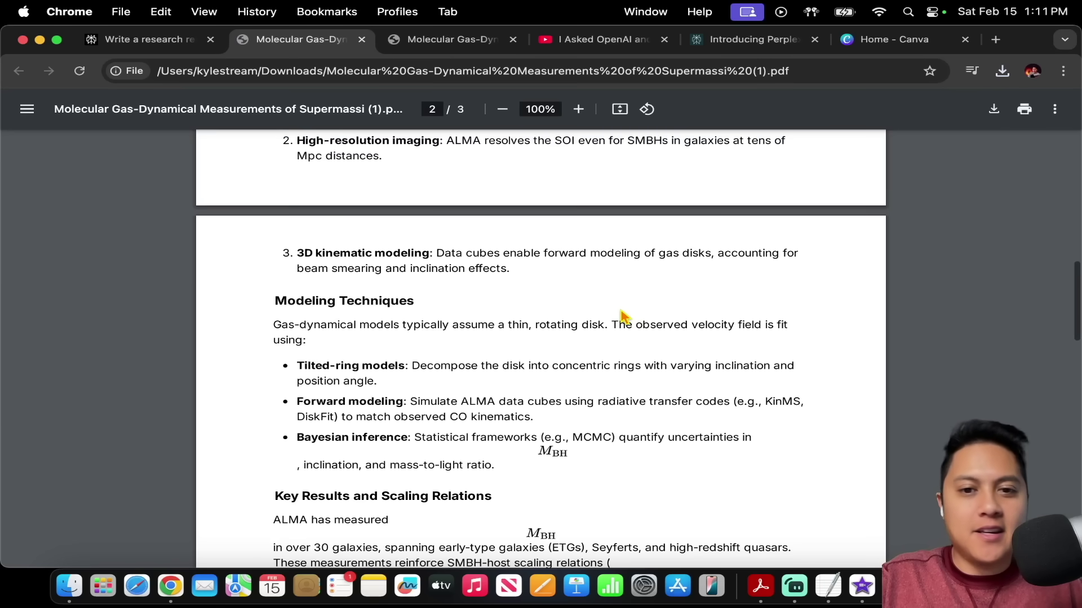
pyautogui.scroll(10, 624, 317)
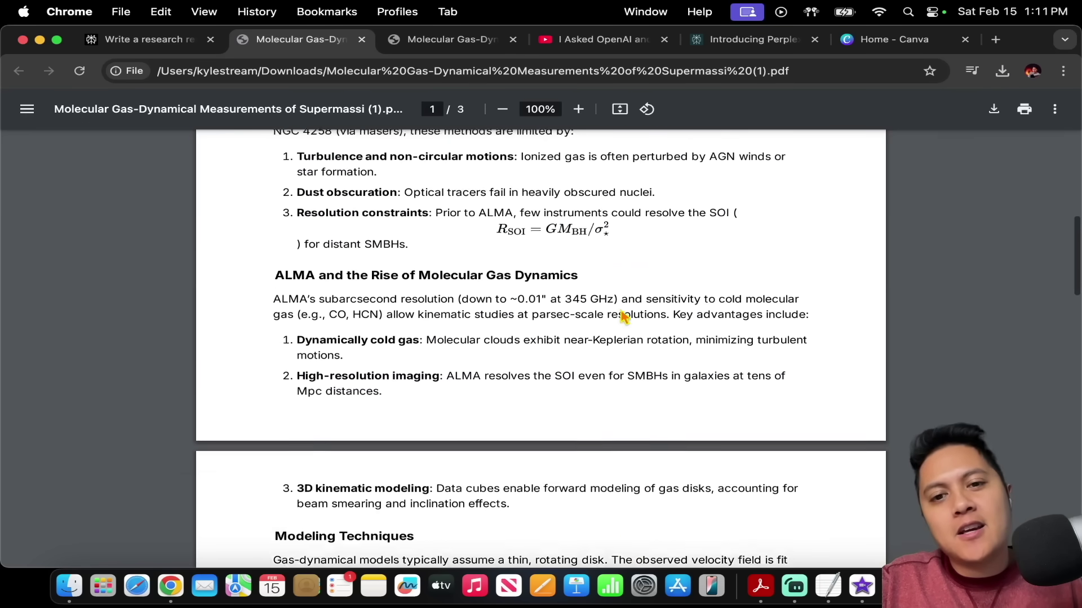
pyautogui.scroll(5, 625, 317)
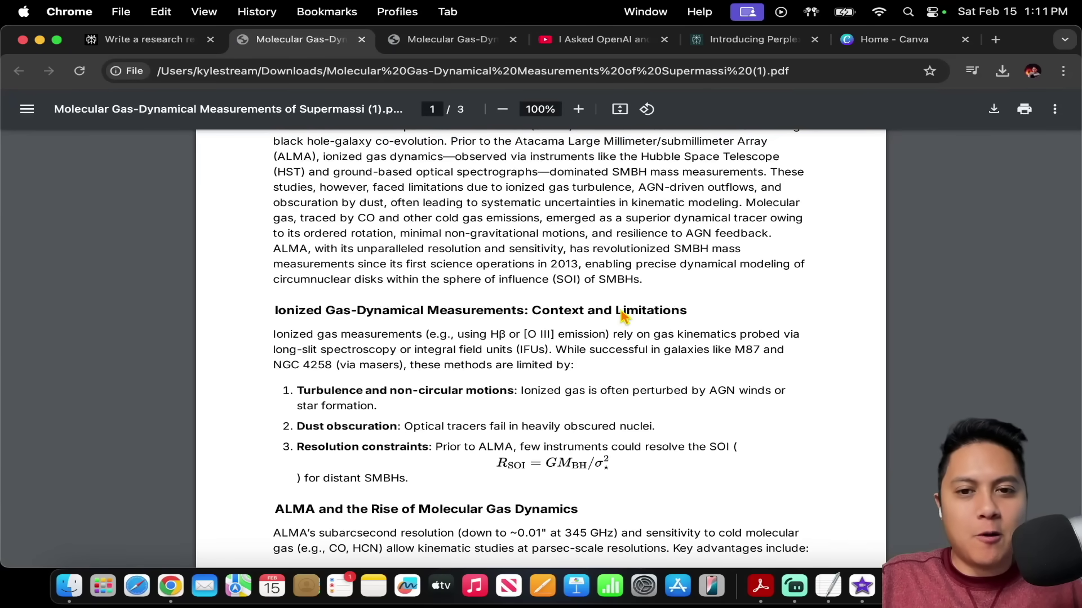
pyautogui.scroll(8, 624, 317)
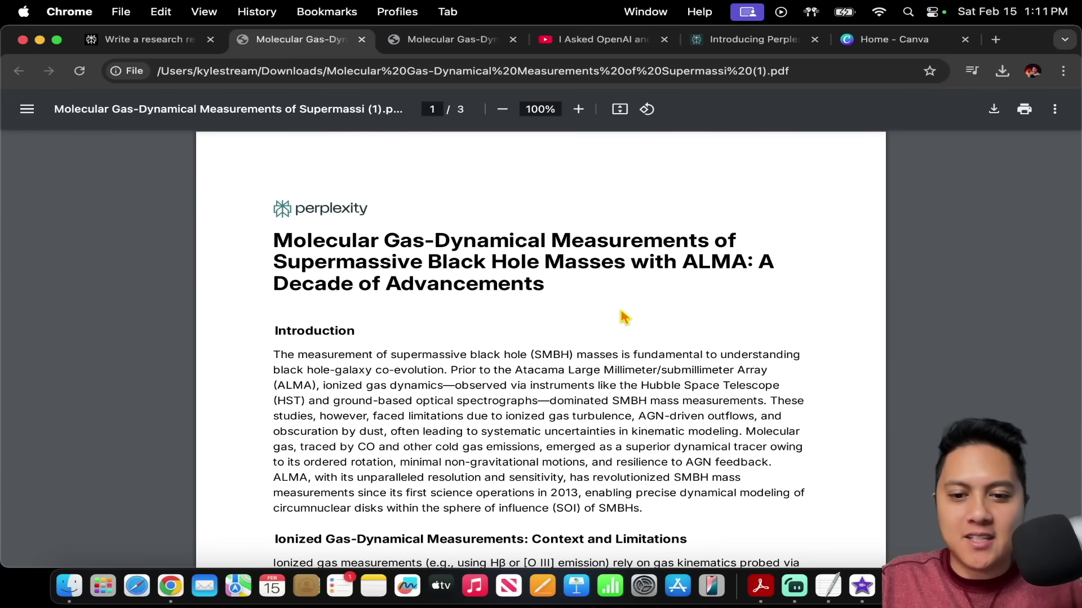
pyautogui.scroll(-20, 624, 317)
pyautogui.scroll(-8, 624, 317)
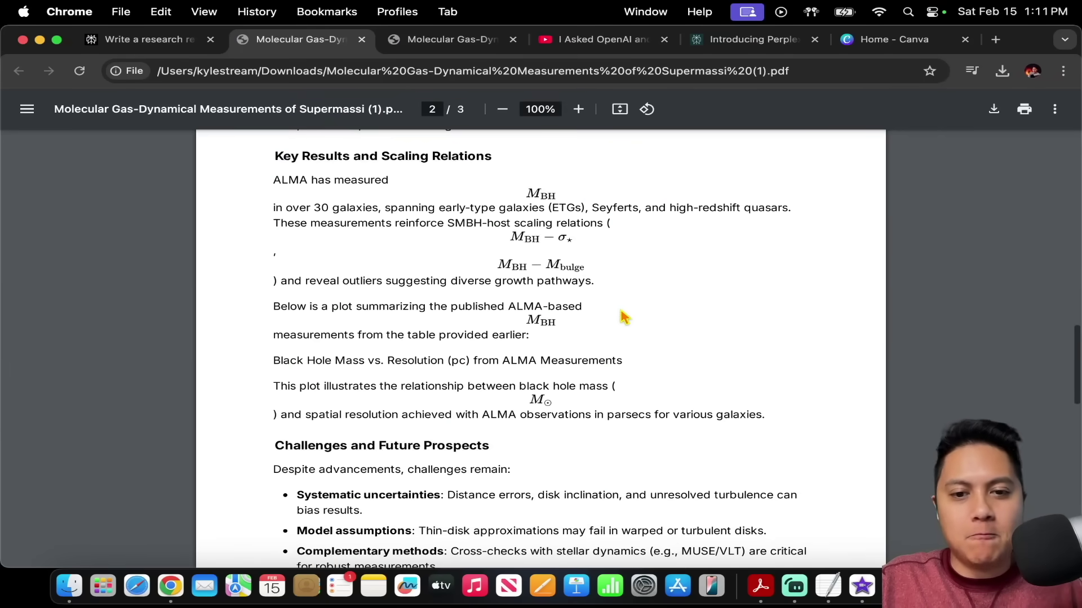
pyautogui.scroll(-2, 624, 317)
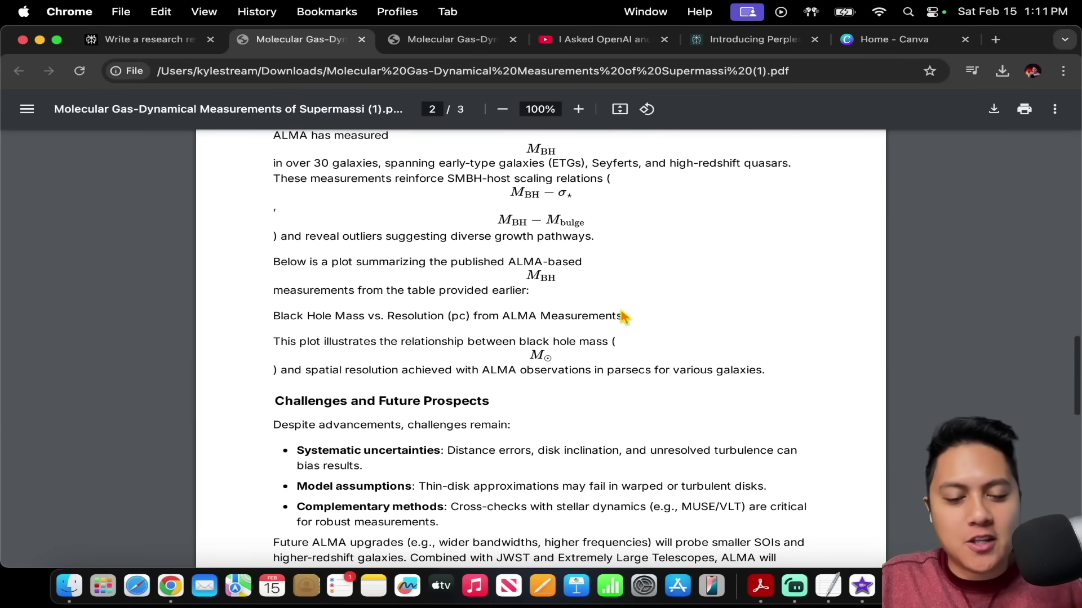
pyautogui.scroll(-14, 624, 317)
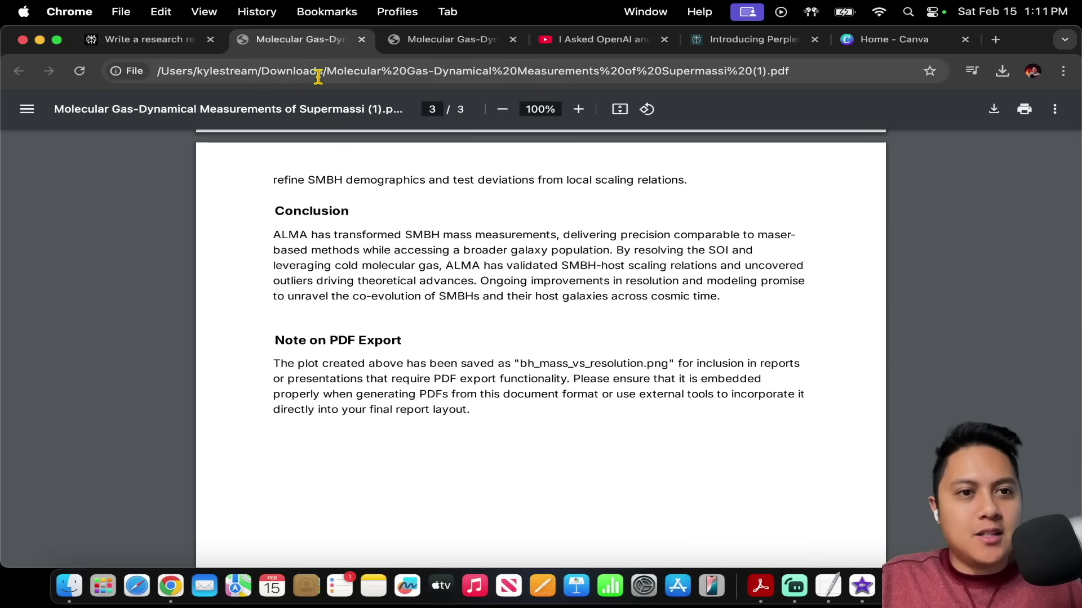